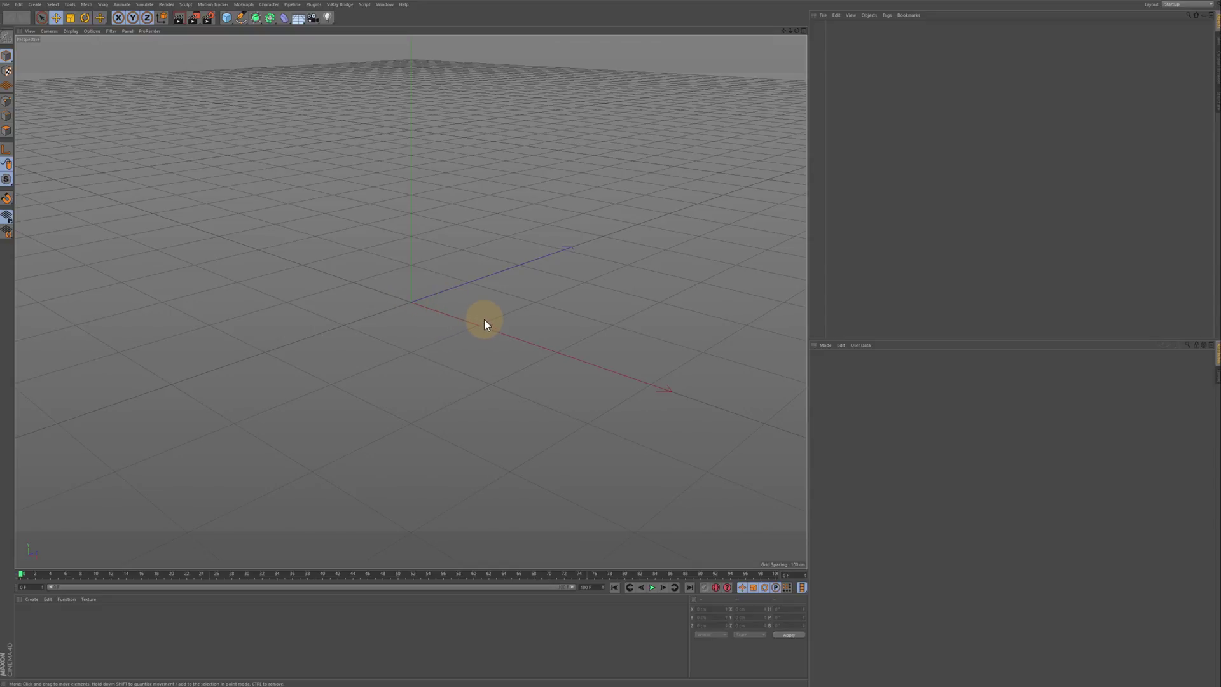
Step: Open the Content Browser and go back up to the list of preset libraries
click(1216, 70)
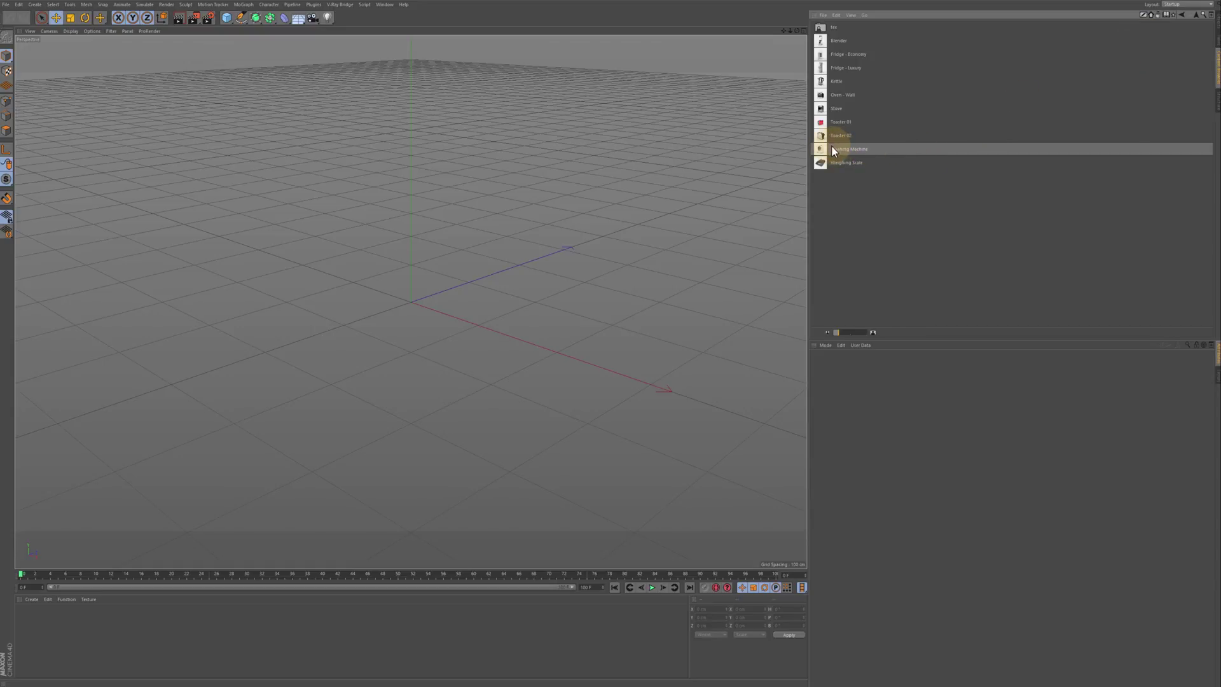
click(1181, 15)
click(1182, 15)
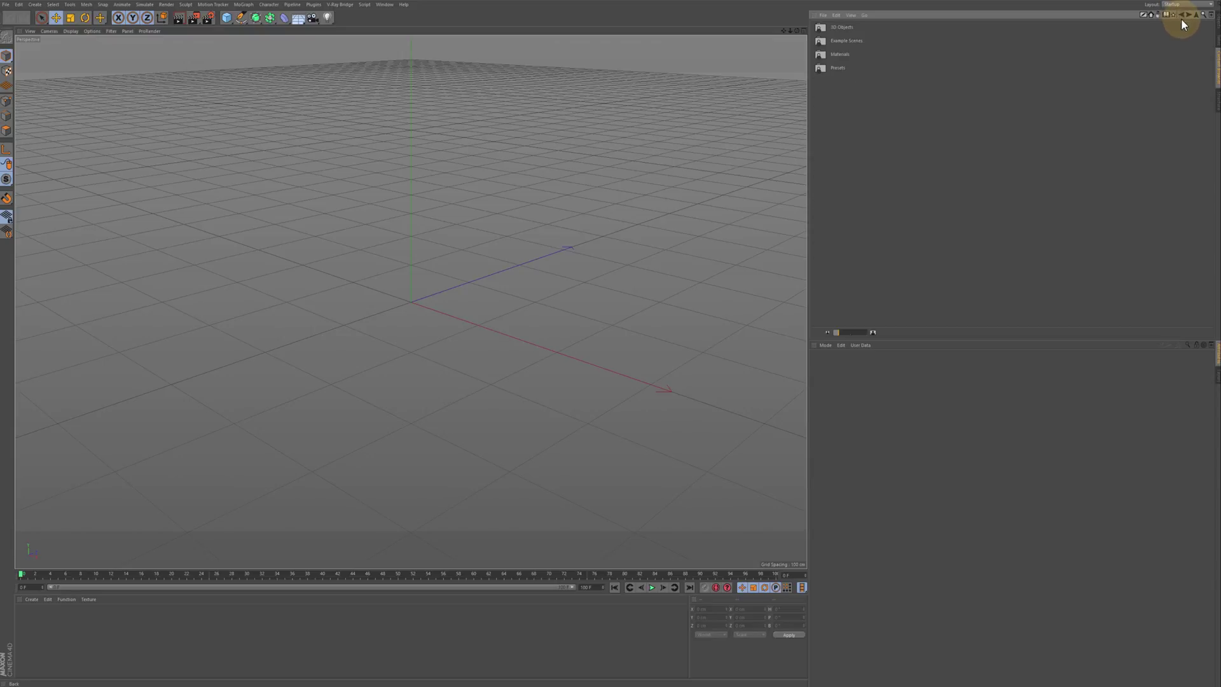
click(1181, 16)
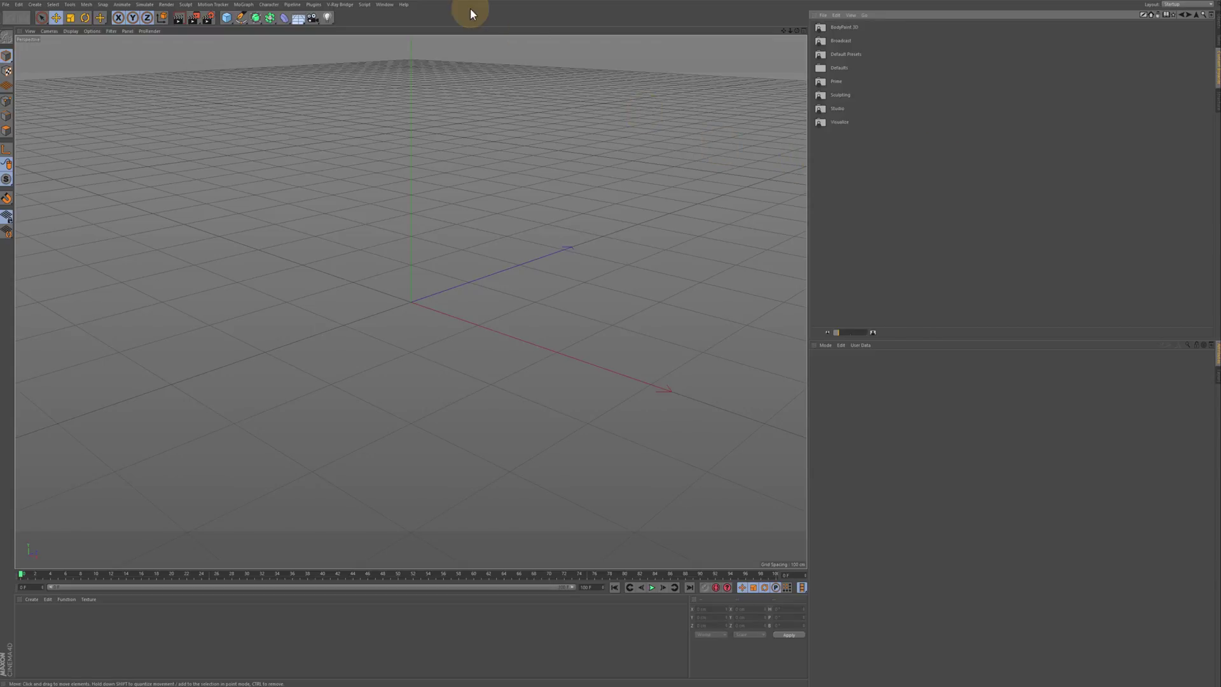
click(406, 5)
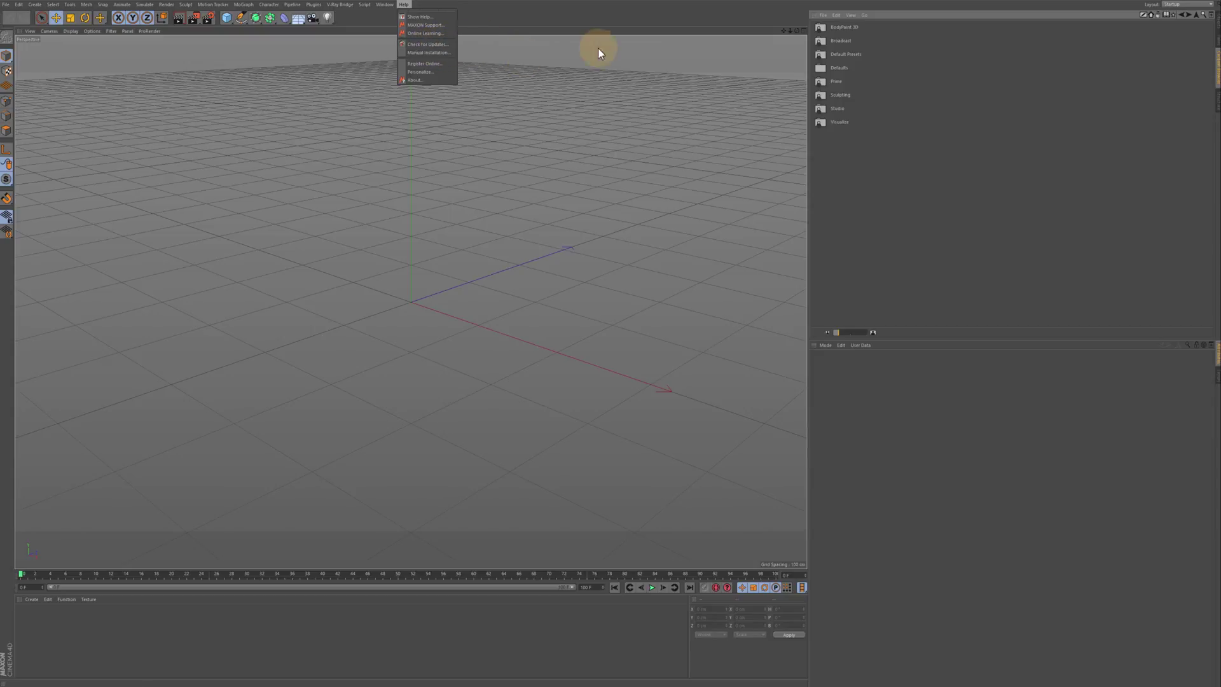
click(916, 209)
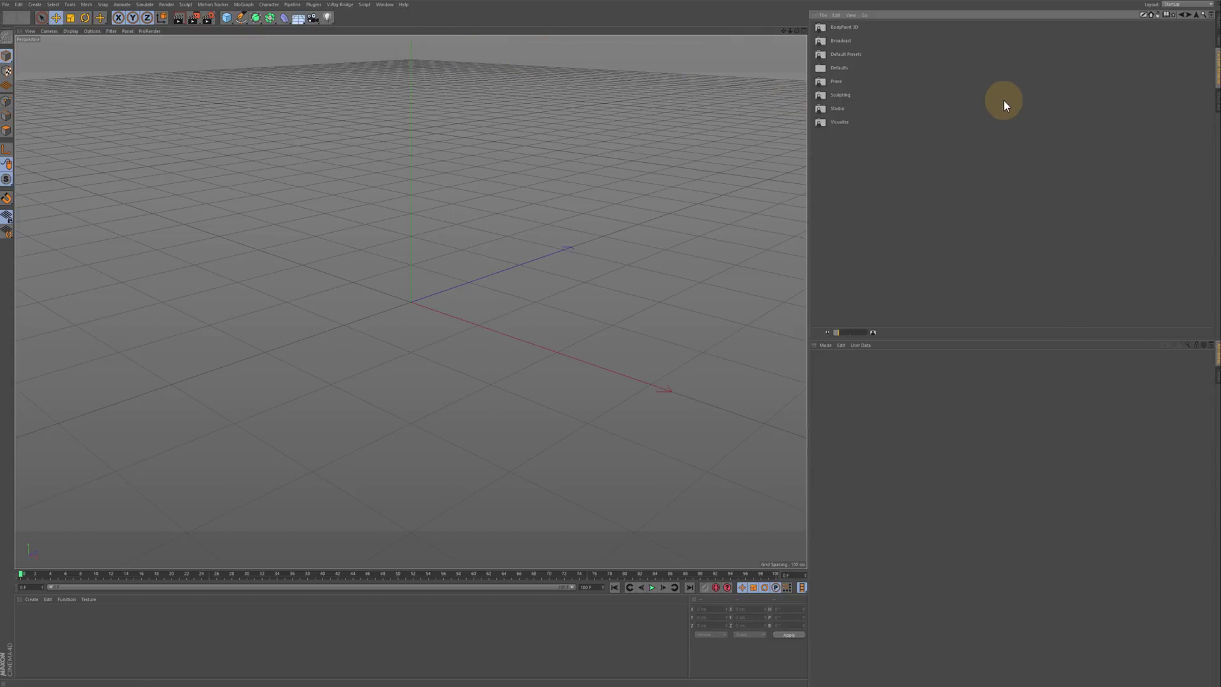
Step: Load the Washing Machine model from the Visualize library's 3D Objects and expand its hierarchy in the object list
double_click(841, 122)
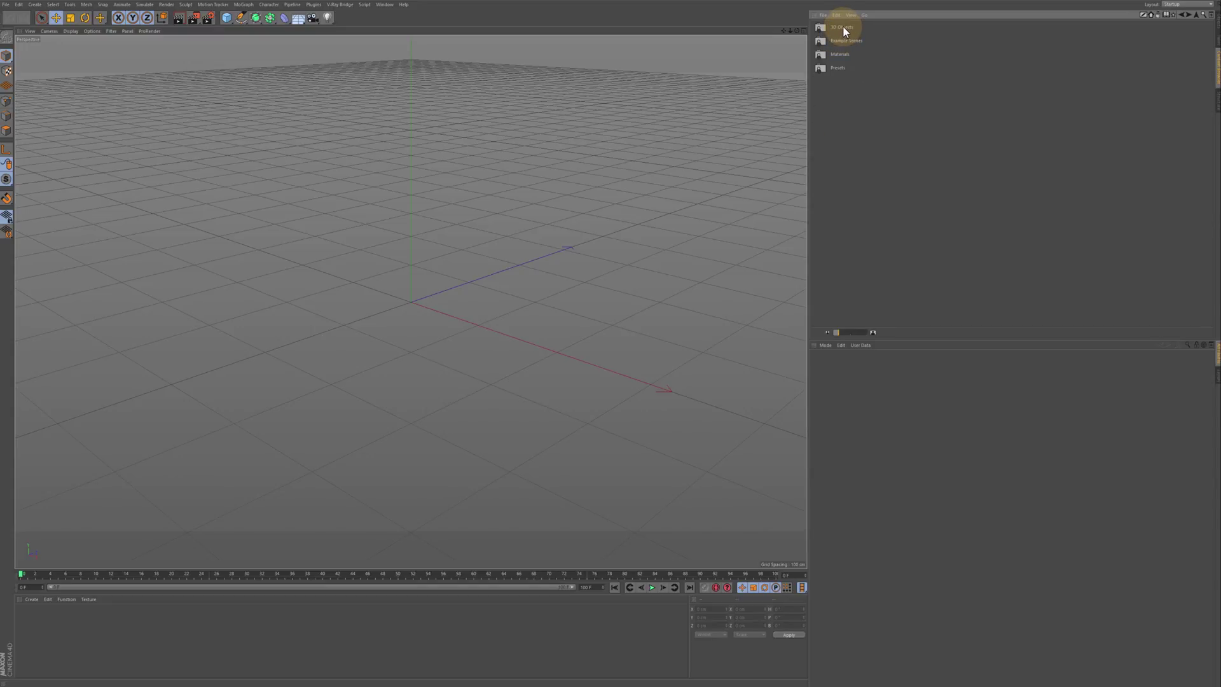
double_click(842, 27)
double_click(845, 28)
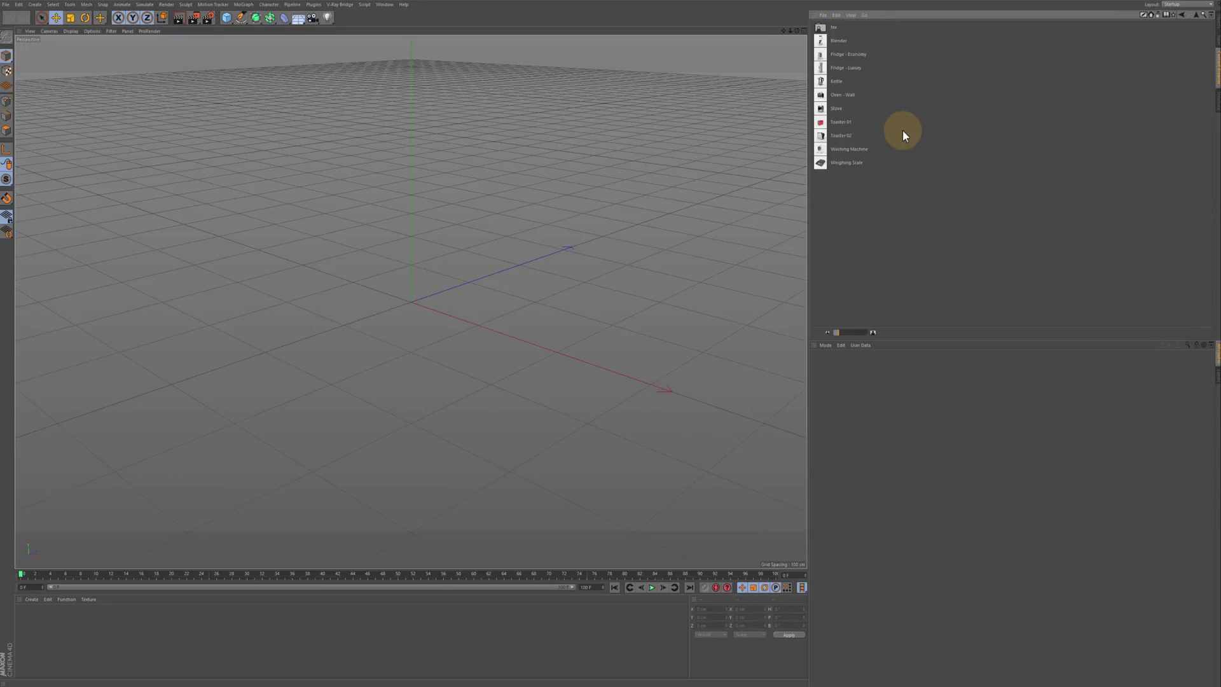
double_click(848, 149)
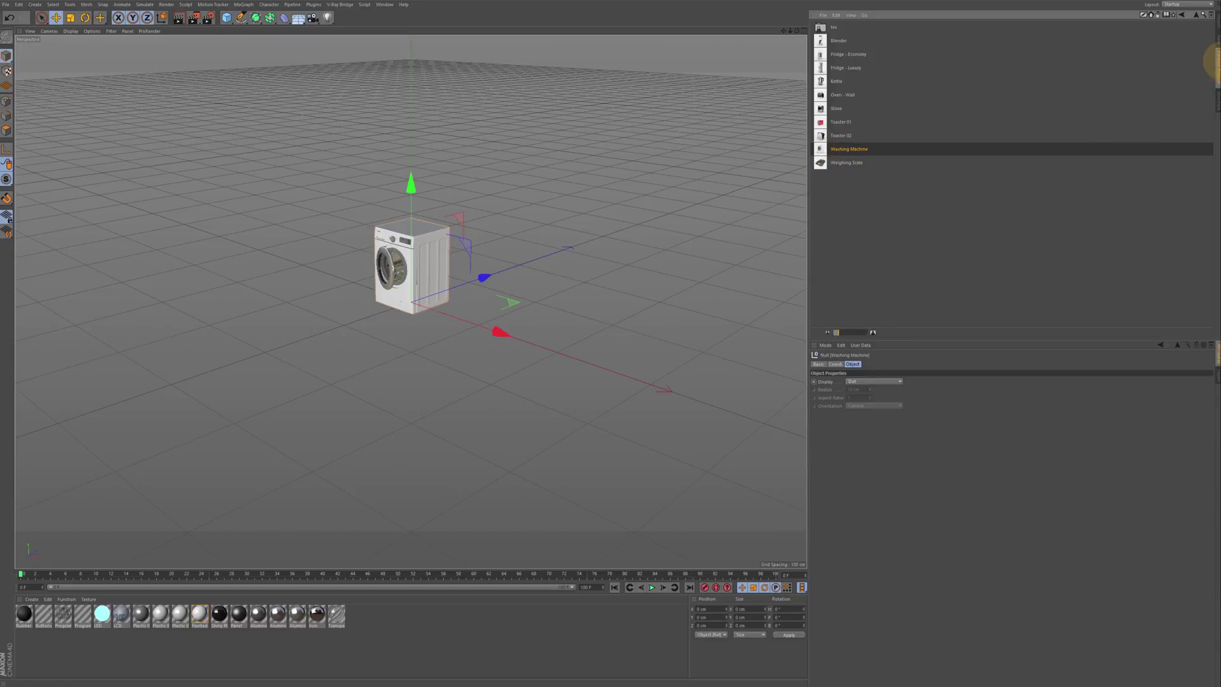
click(1217, 27)
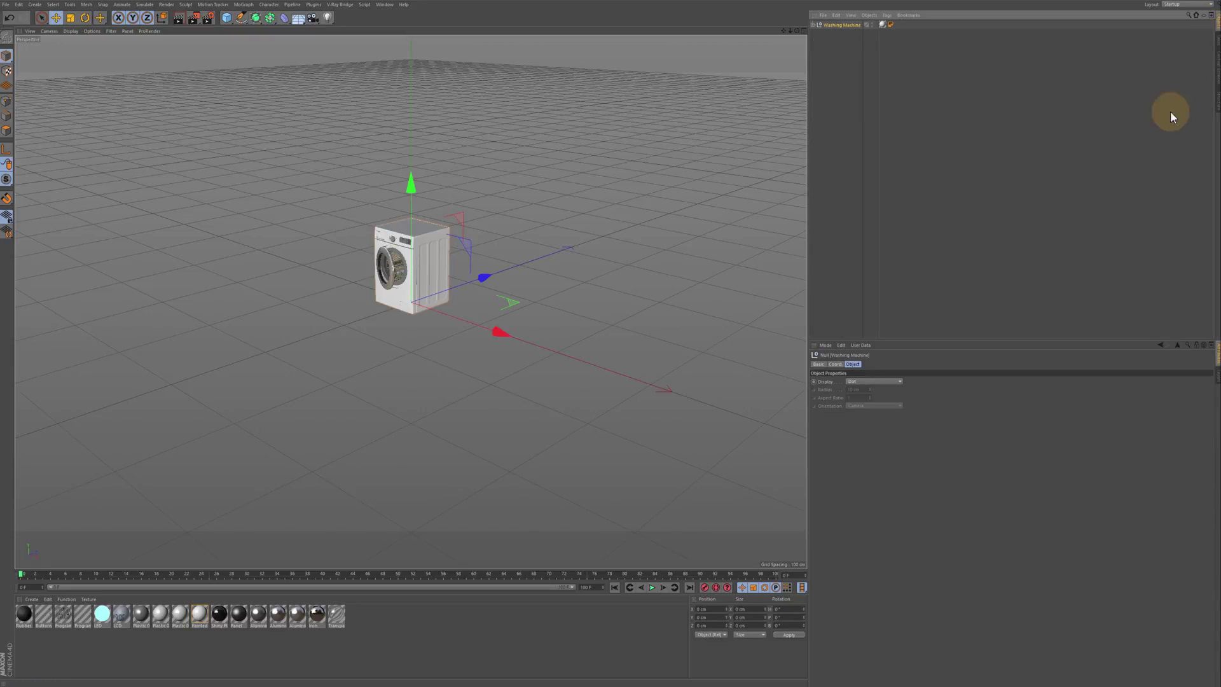
click(812, 25)
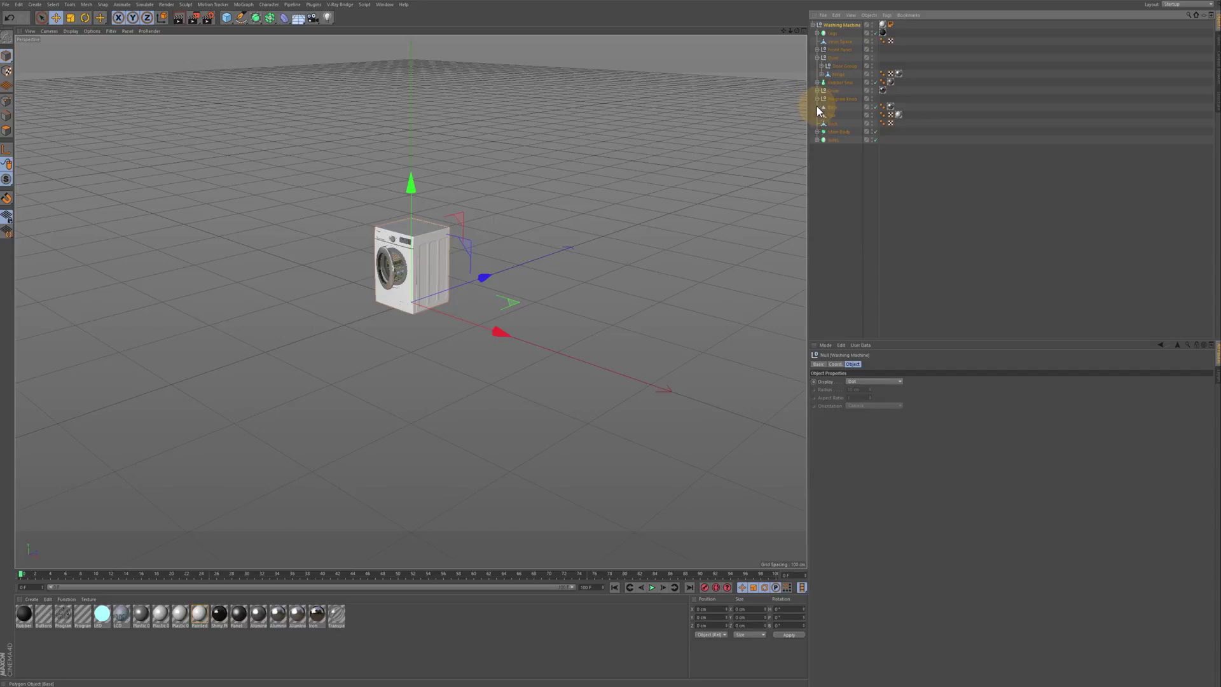
Step: Close the washing machine's door by setting the heading rotation of the Door null to 0°
click(392, 269)
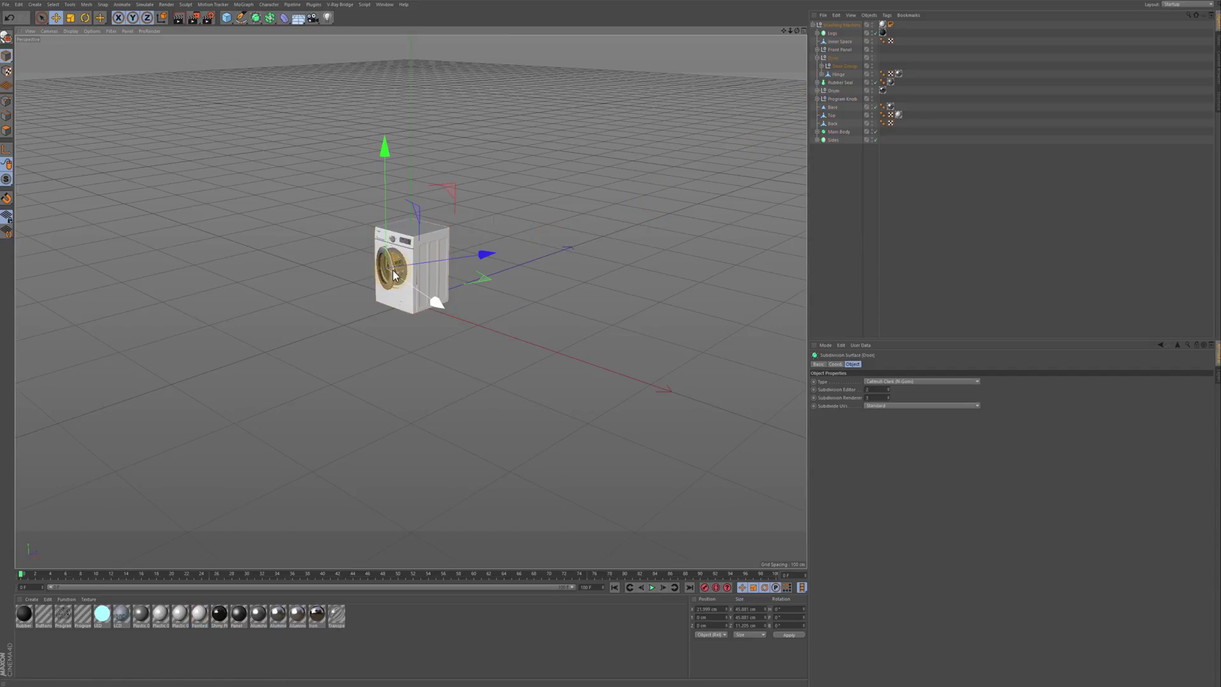
click(841, 66)
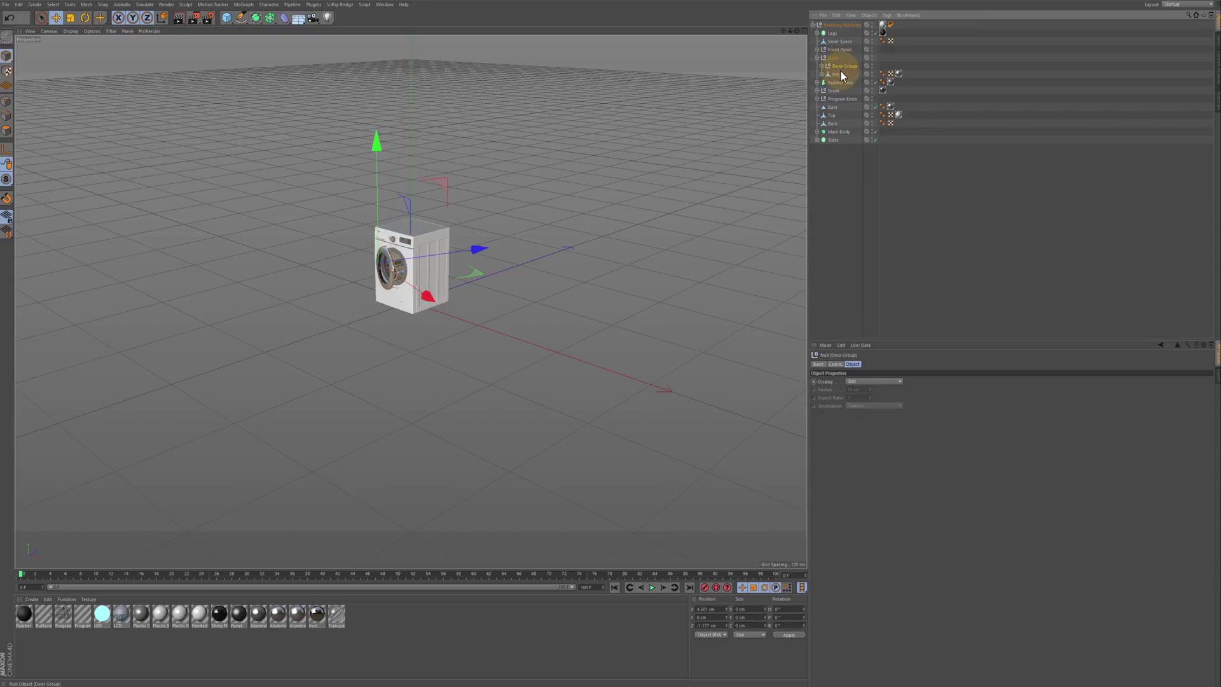
click(835, 364)
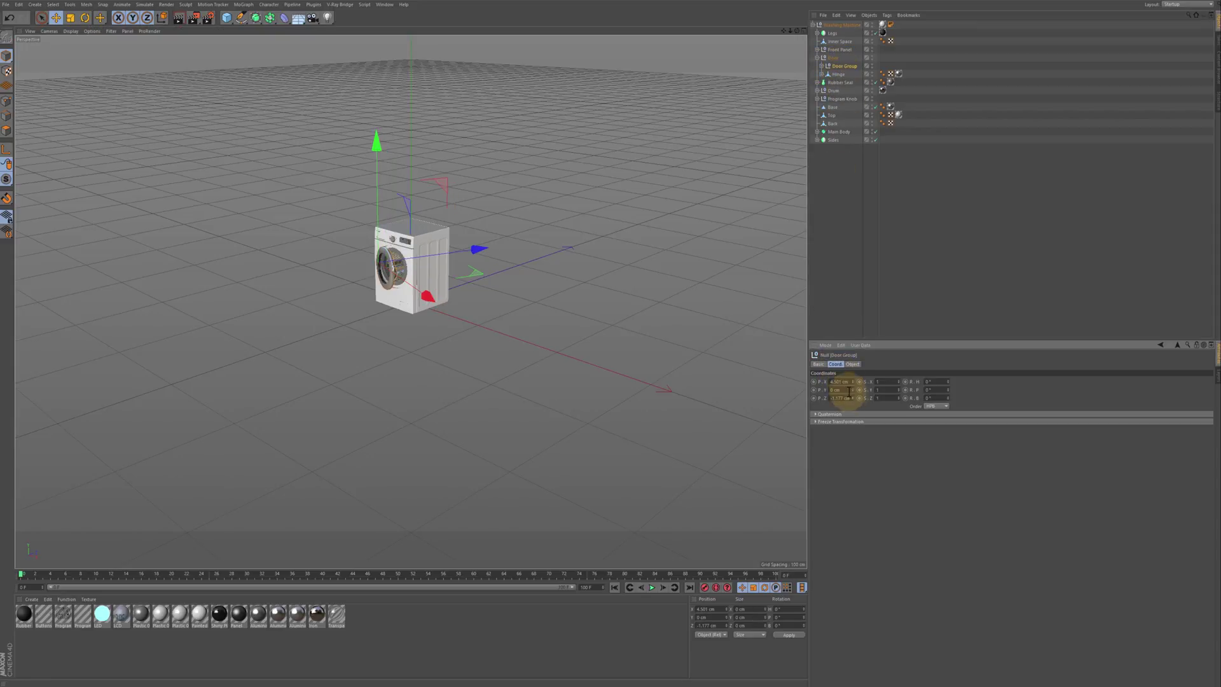
click(833, 58)
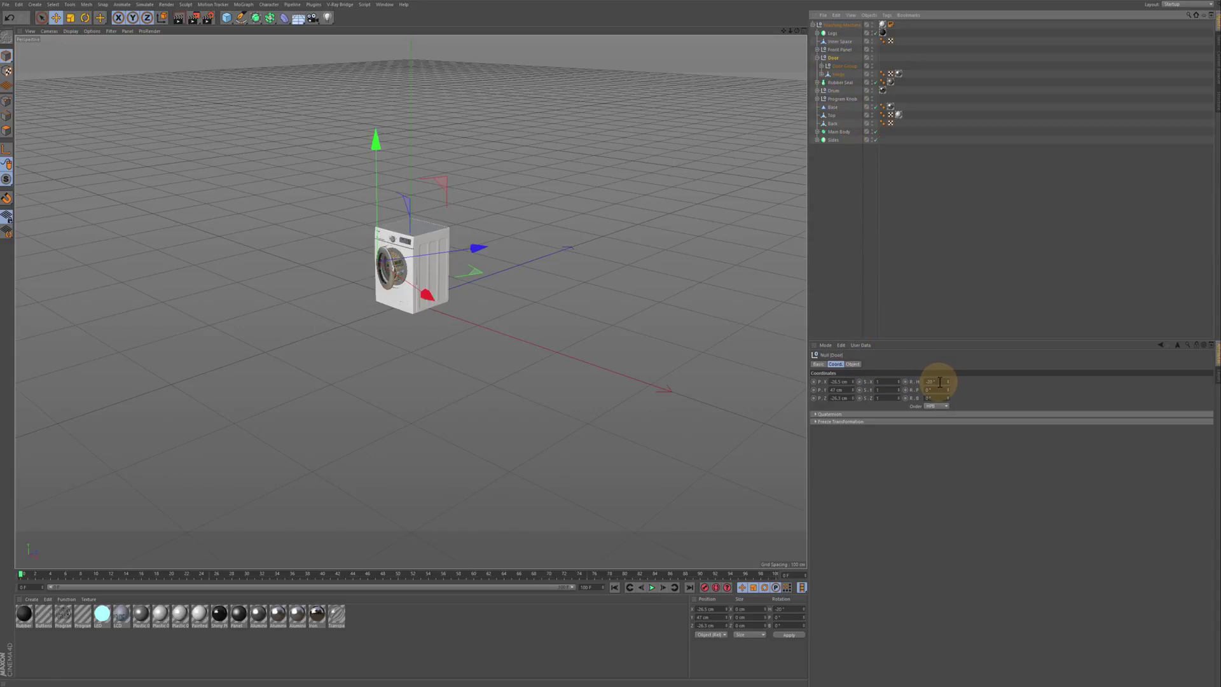
drag(940, 381, 918, 381)
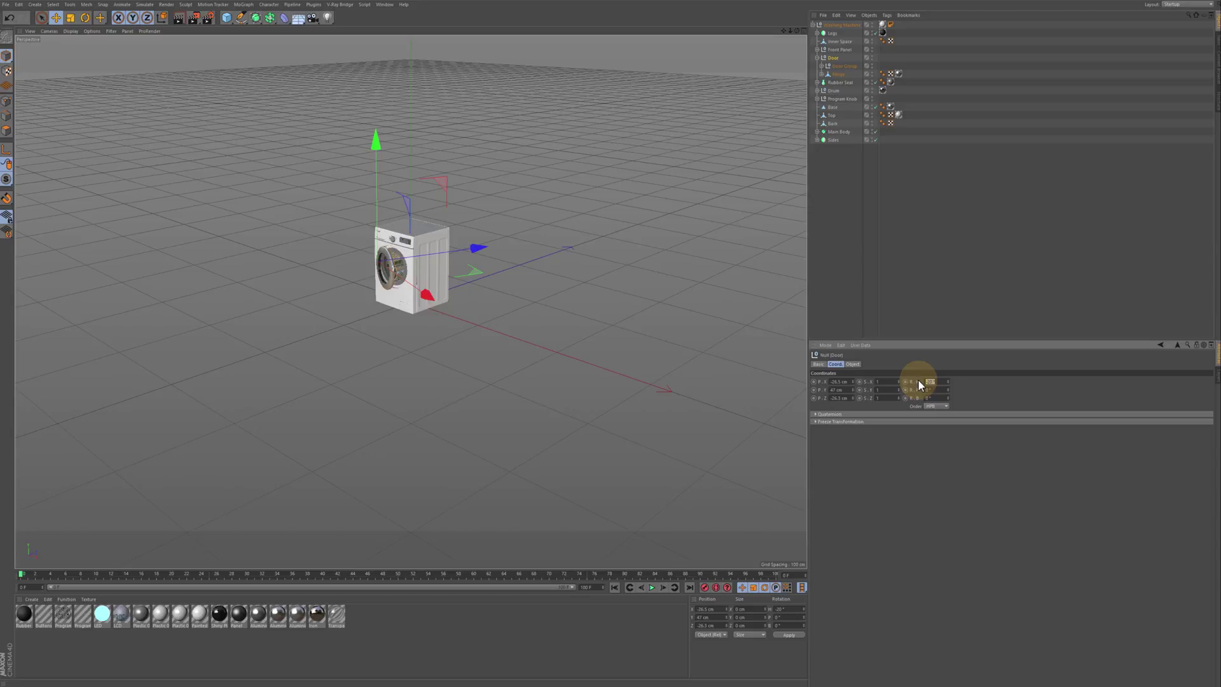
key(Return)
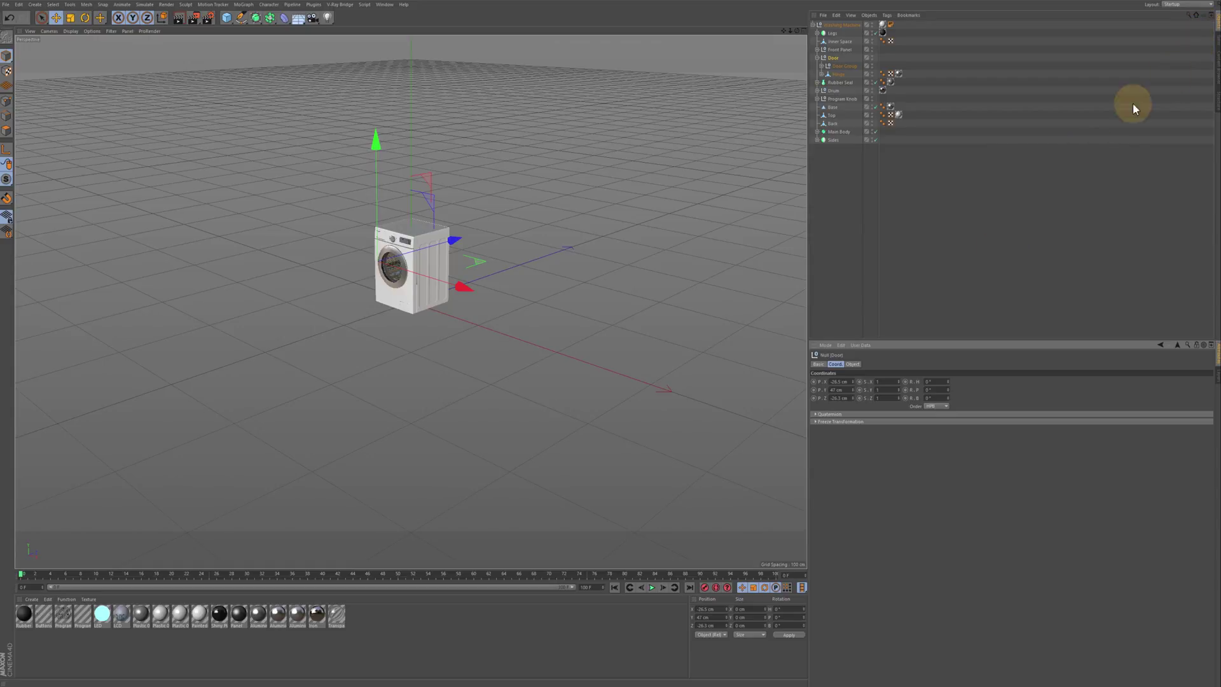
Step: Show the object list's filter by type and select the Explosion FX objects in the scene
click(1205, 16)
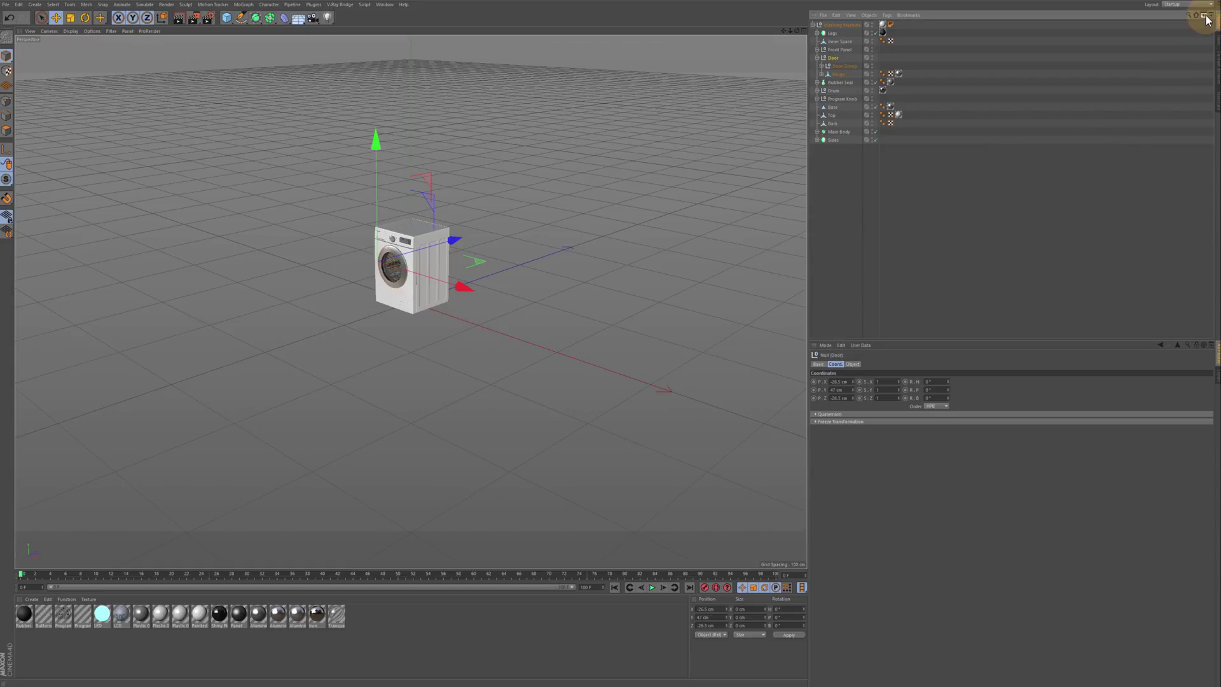
click(1205, 16)
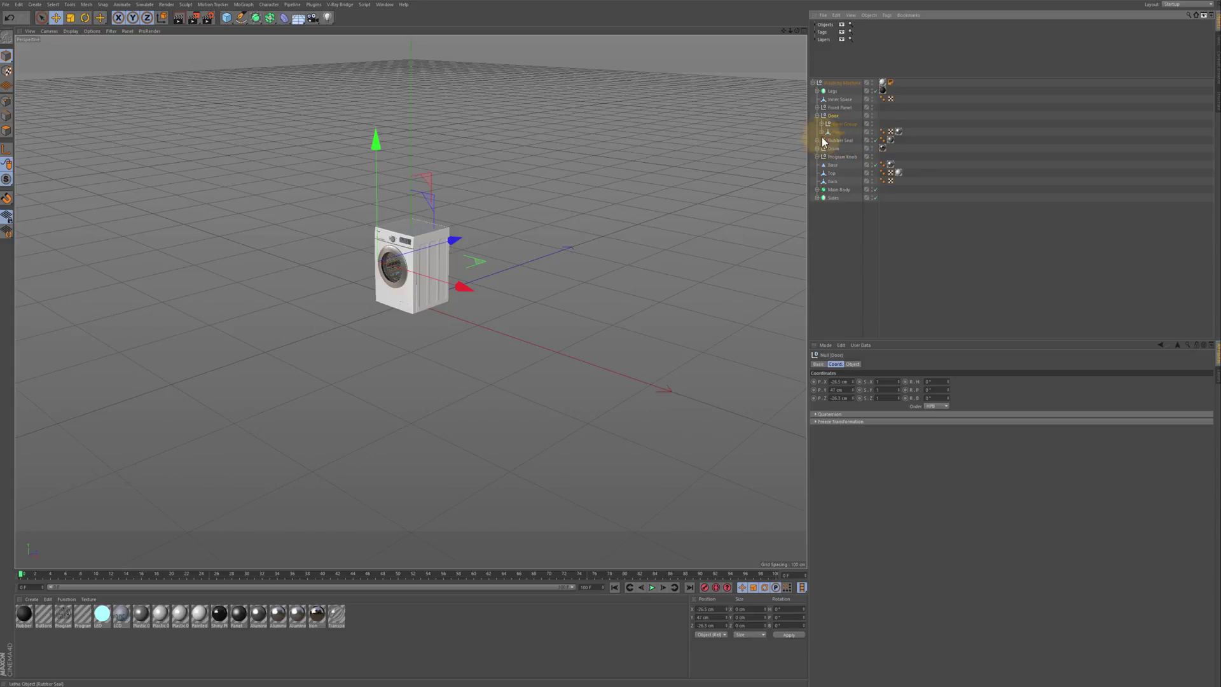
click(815, 34)
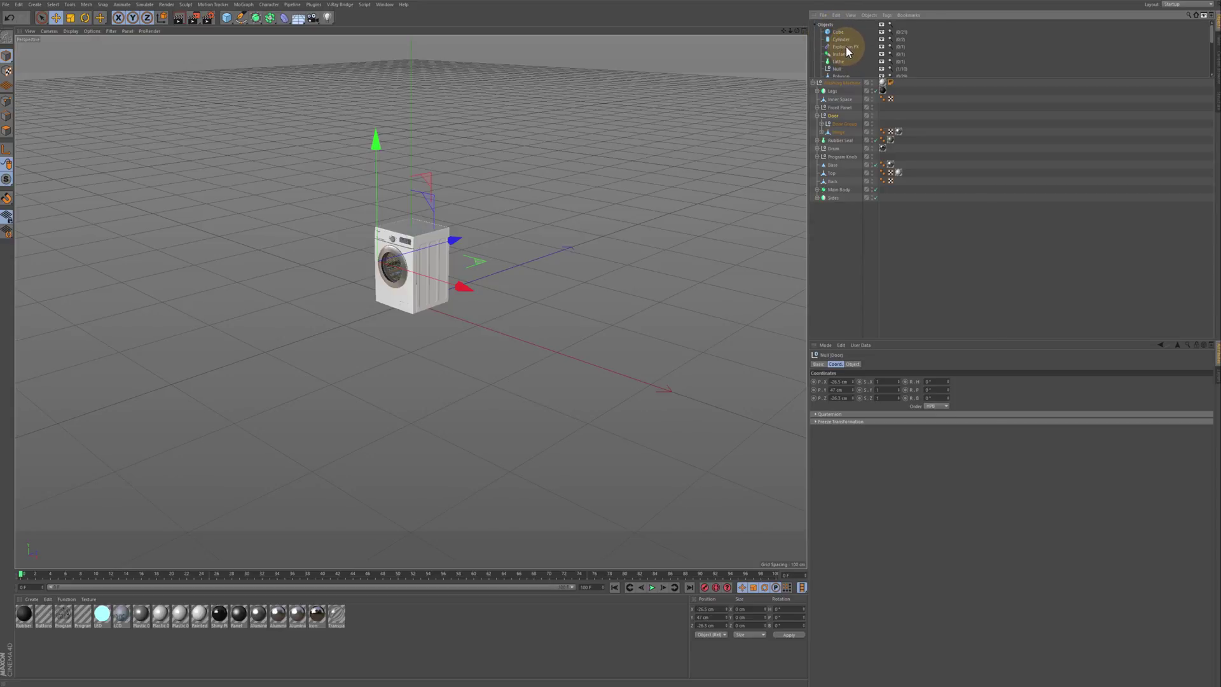
click(846, 47)
Step: Disable the Thickness Explosion FX object under the door's Glass, then collapse the door's subdivision surface
click(821, 123)
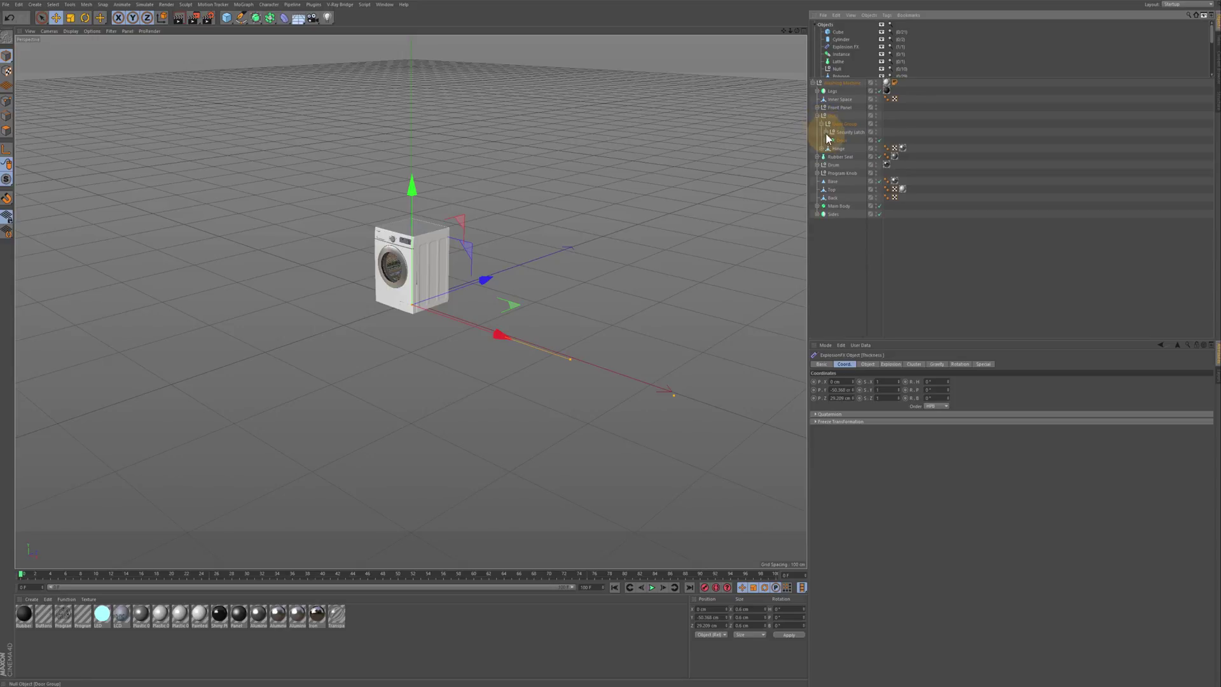
click(826, 140)
click(830, 149)
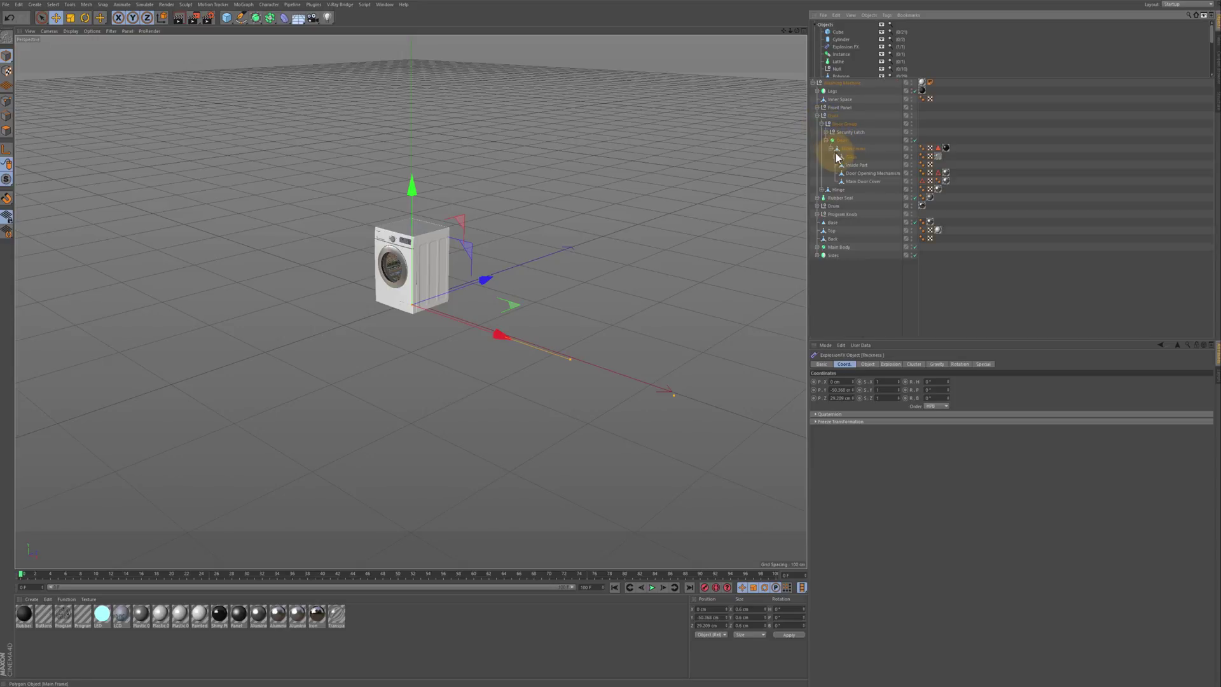
click(834, 157)
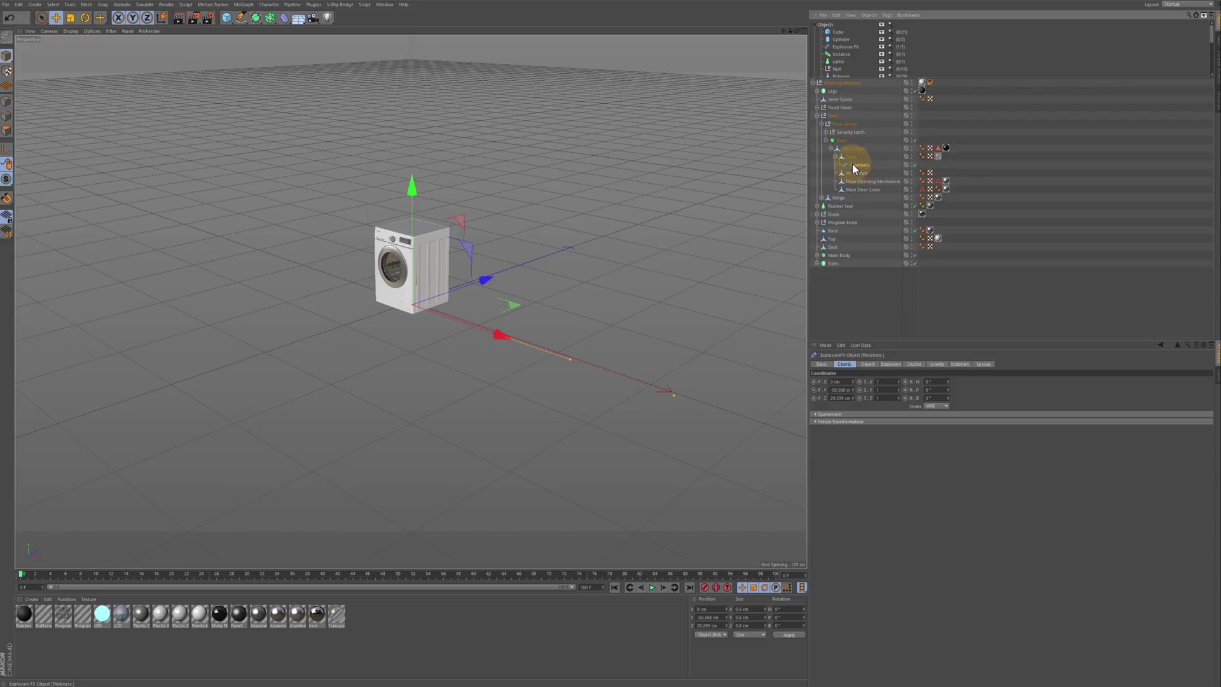
click(914, 165)
click(825, 139)
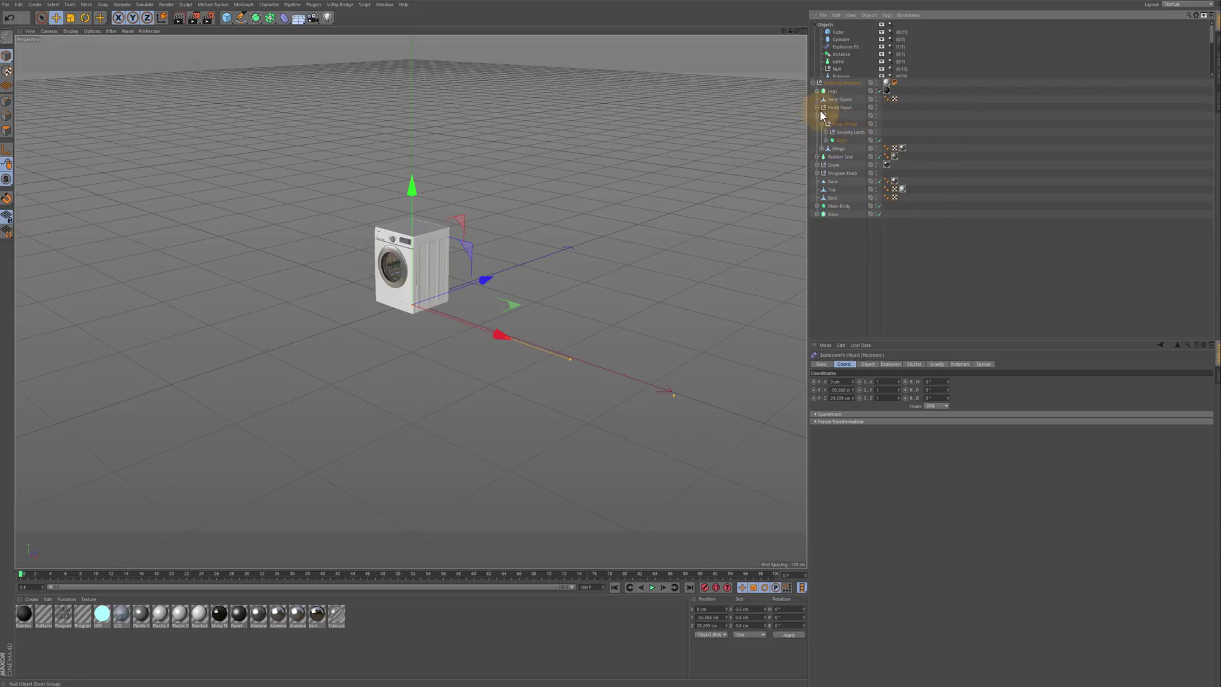
Step: Add a Pose Morph character tag to the top-level Washing Machine null
click(845, 82)
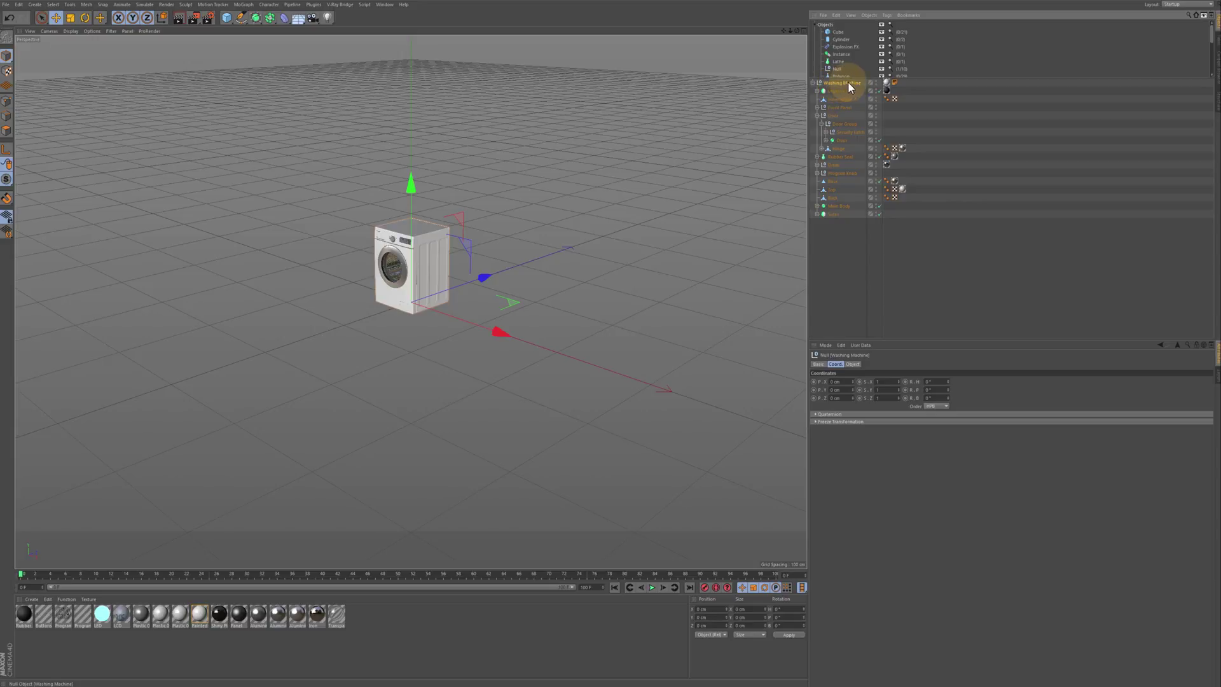
right_click(842, 82)
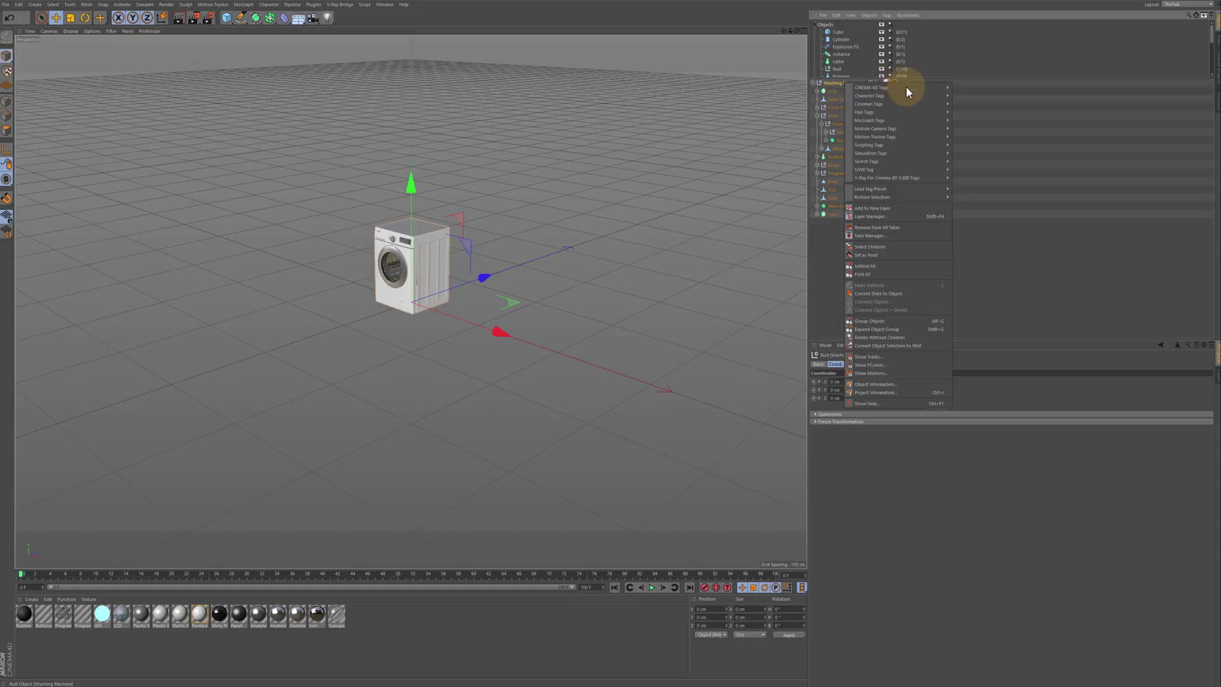
mouse_move(922, 87)
mouse_move(879, 95)
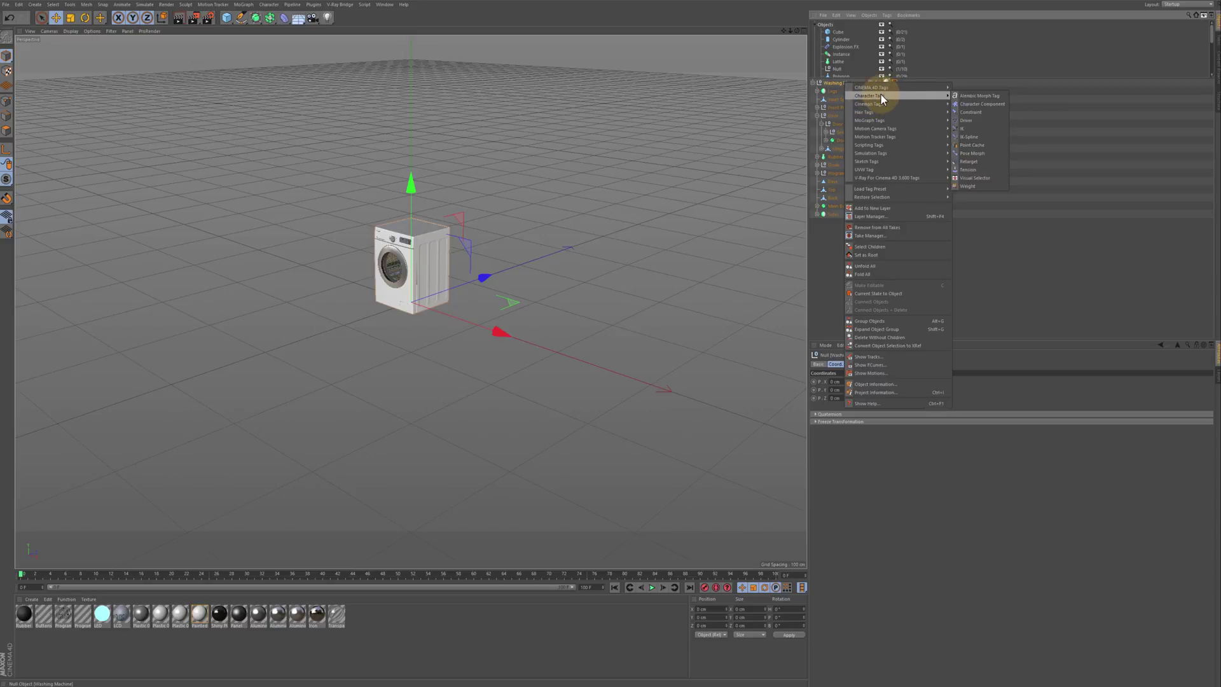
click(966, 153)
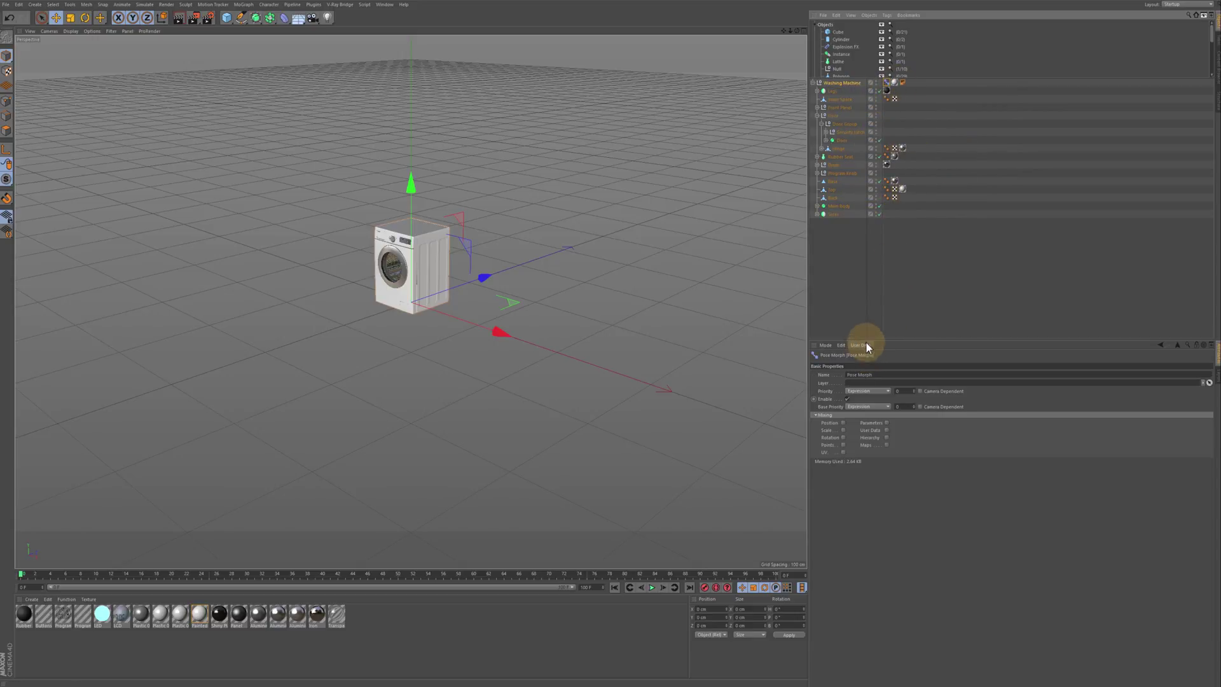
Step: Enable Hierarchy and Position mixing on the Pose Morph tag and show its pose settings
click(886, 437)
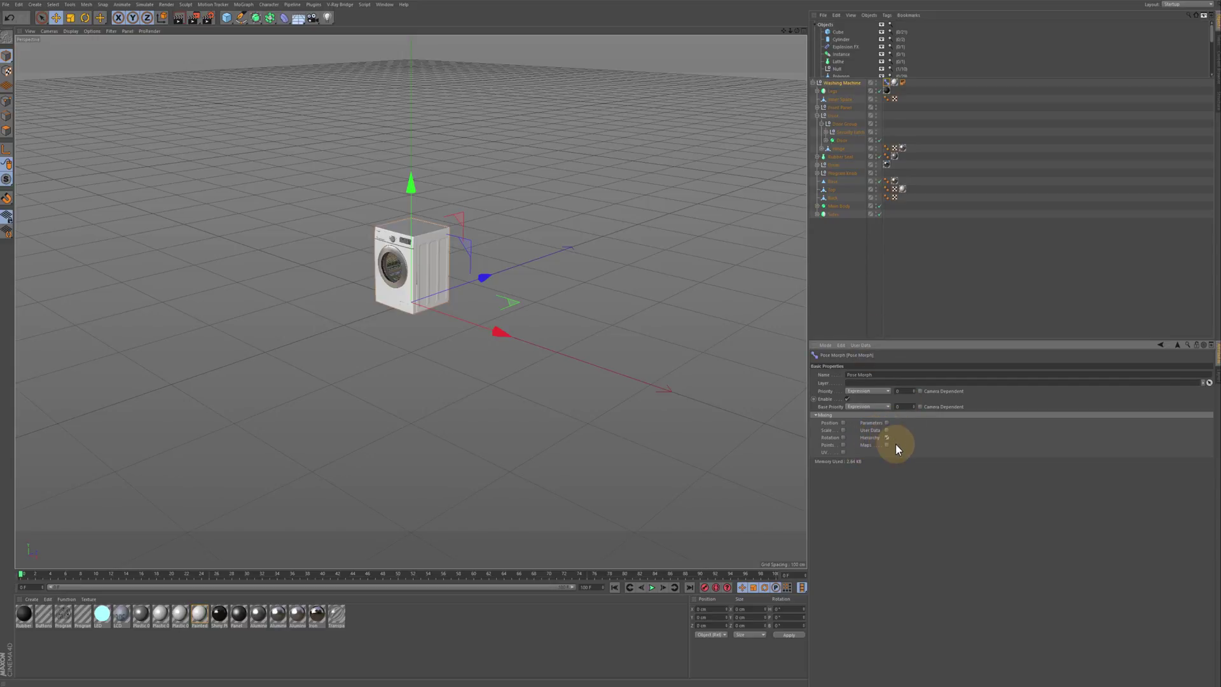
click(843, 422)
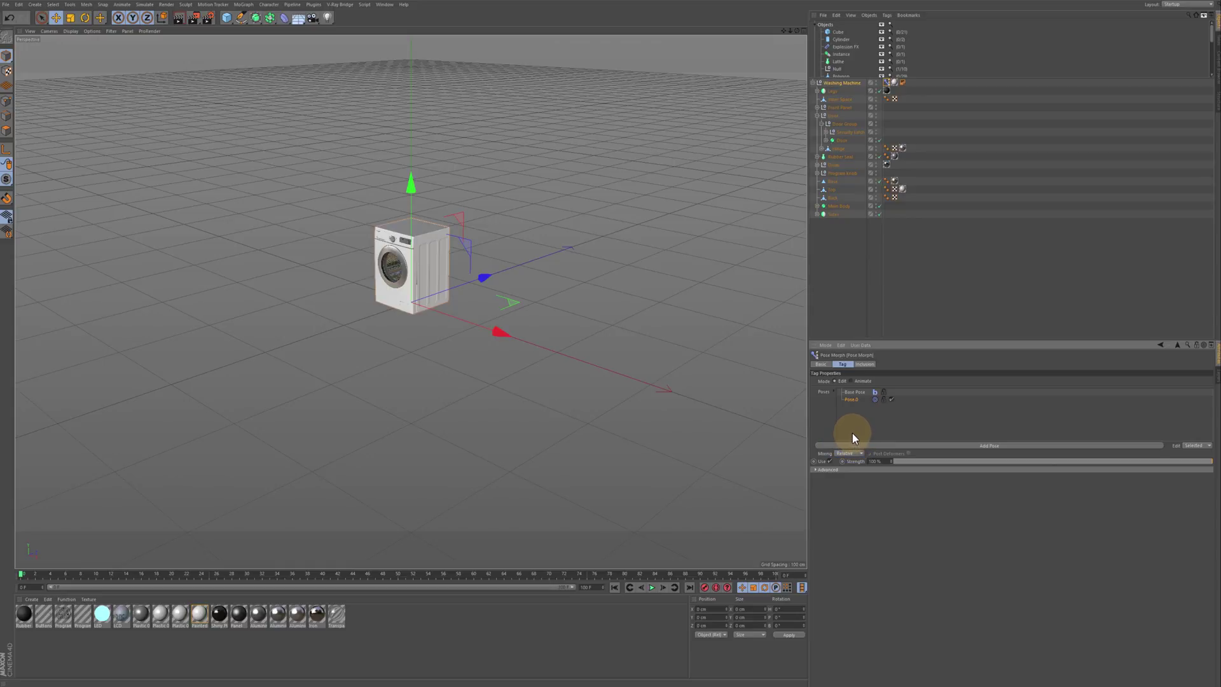
click(820, 364)
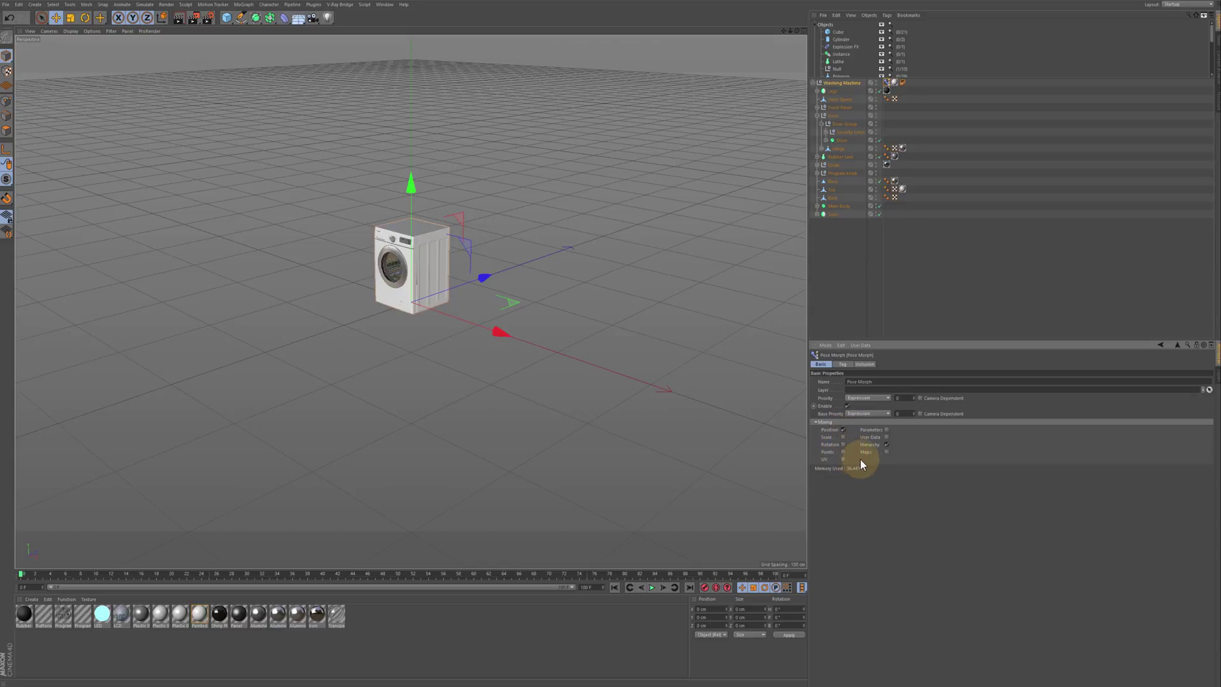
click(843, 364)
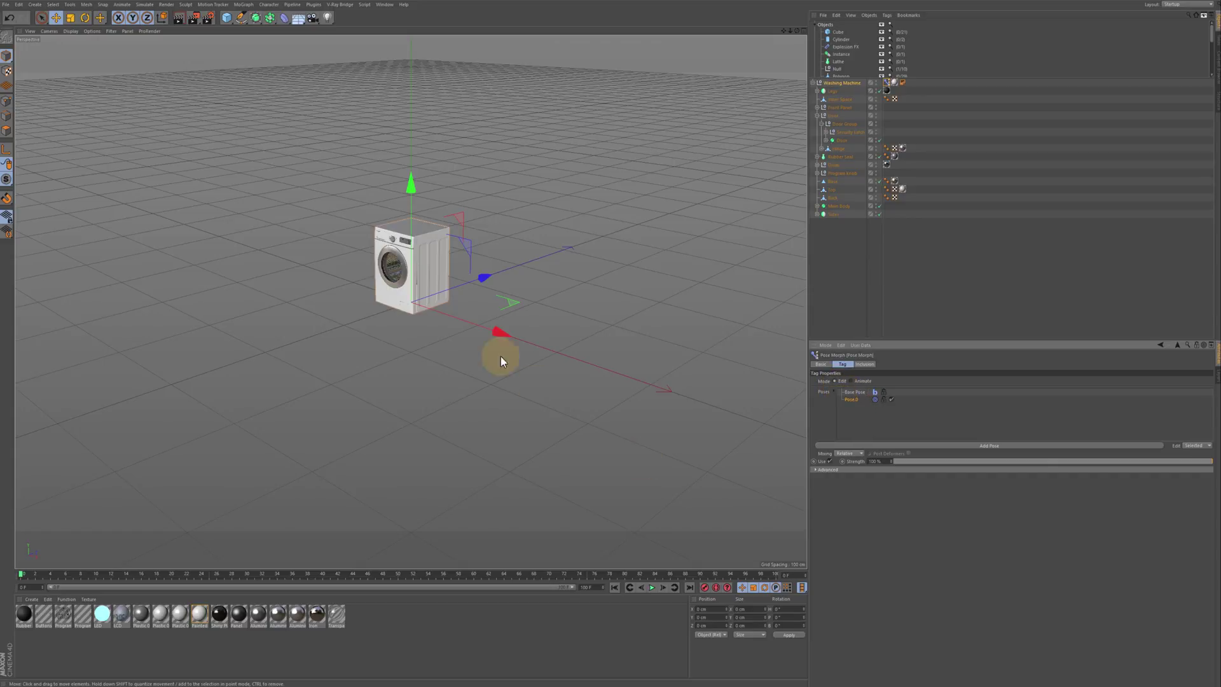
Step: Move the Door subdivision surface straight out in front of the machine, to a Z position of about -117 cm
click(398, 267)
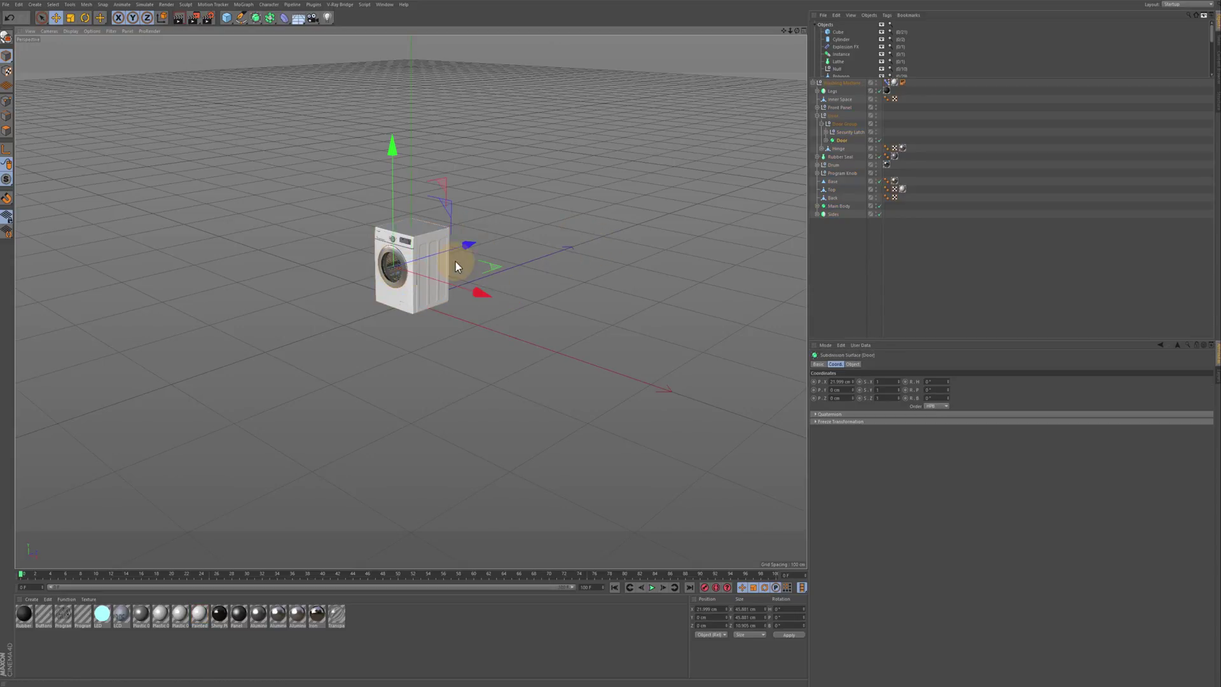
drag(467, 245, 304, 303)
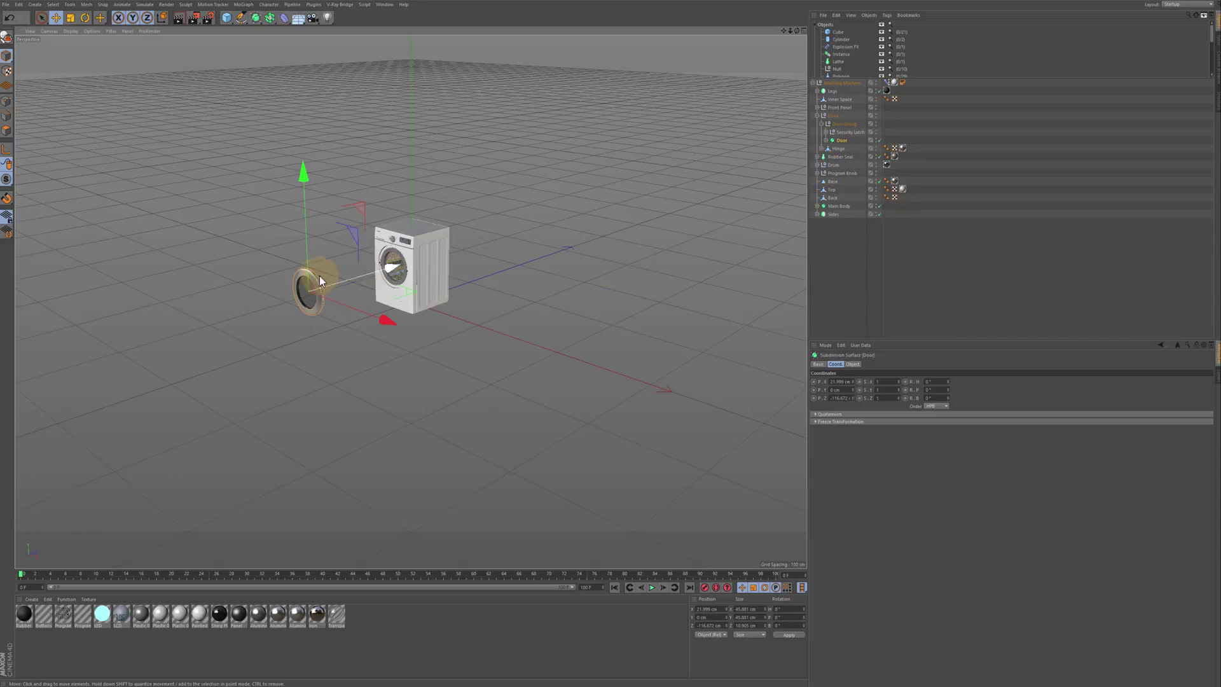
alt+drag(328, 318, 306, 318)
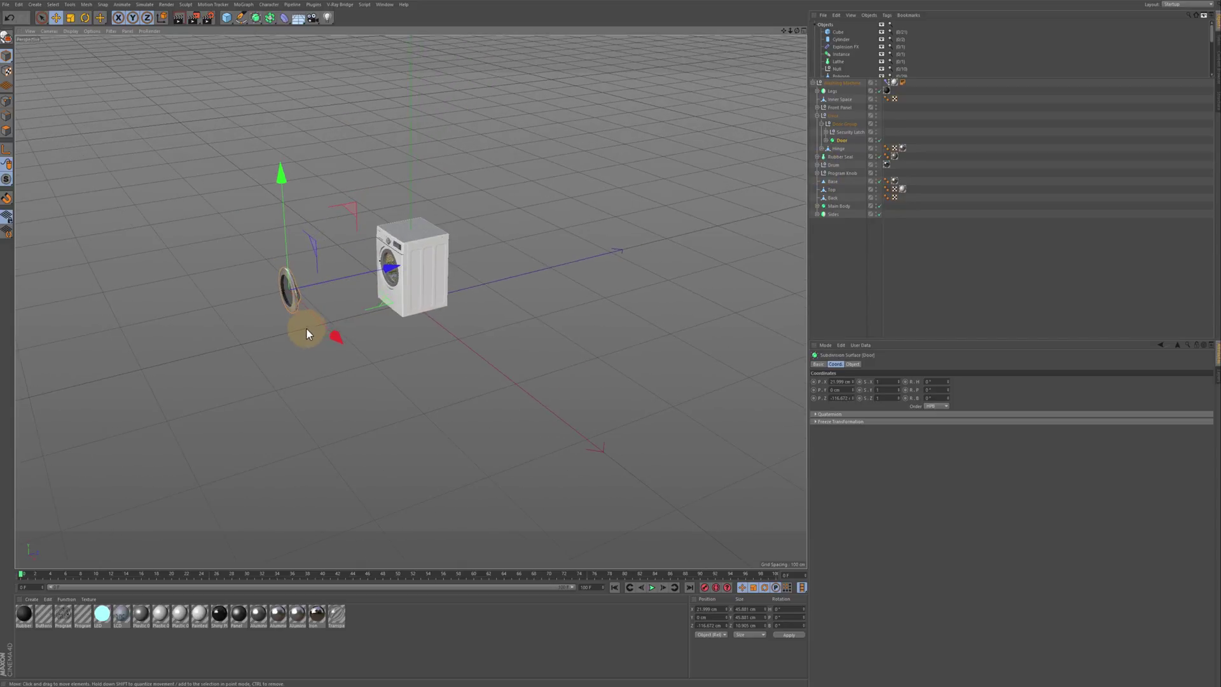
alt+right_drag(307, 327, 238, 327)
Step: Spread the door's glass, inside part, opening mechanism and main cover apart along Z, and pull the hinge and rubber seal out in front
click(826, 140)
click(829, 171)
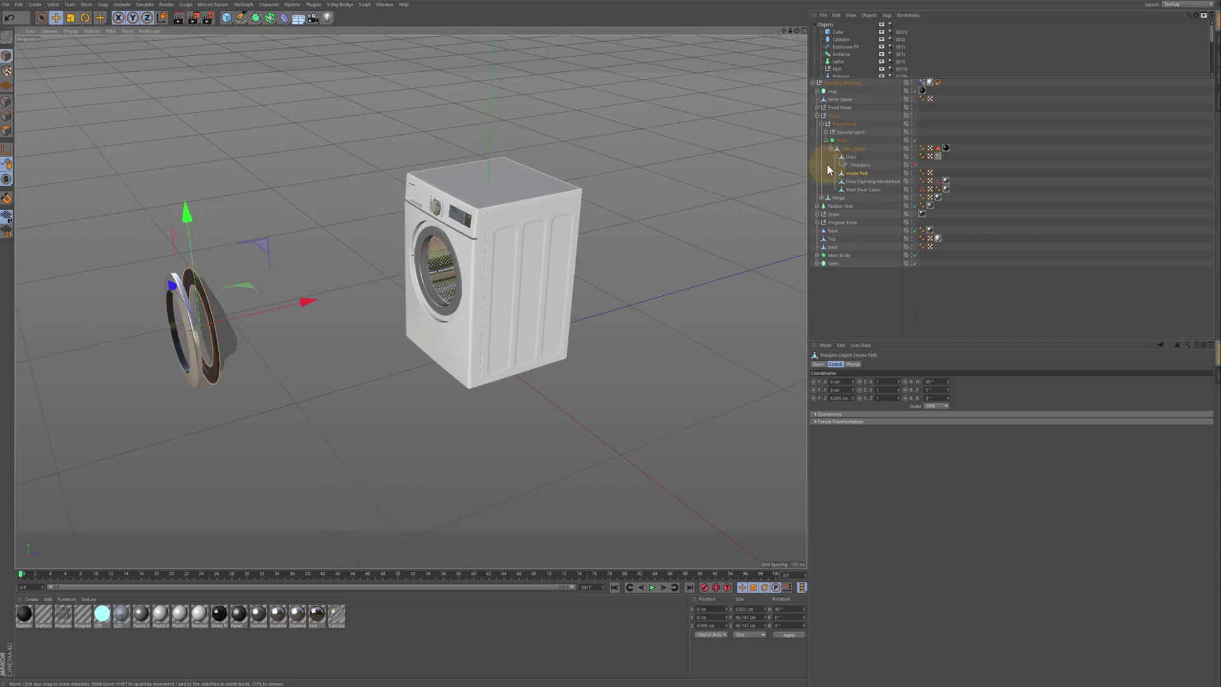
click(855, 189)
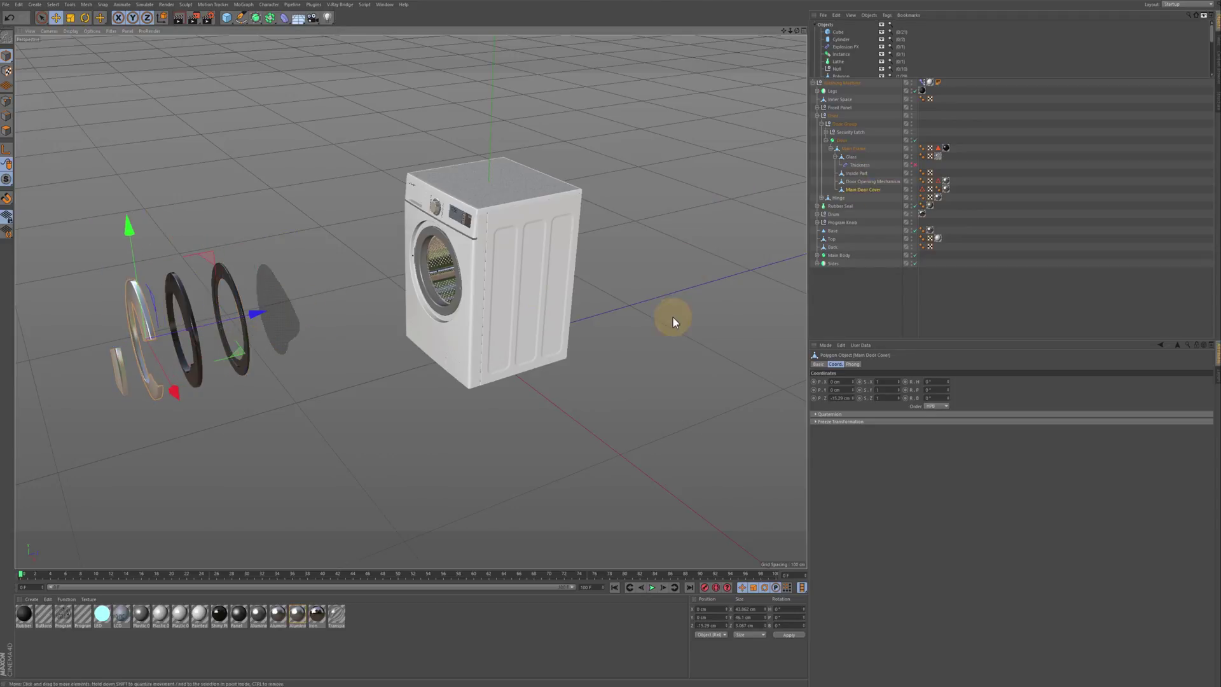
click(833, 213)
click(817, 213)
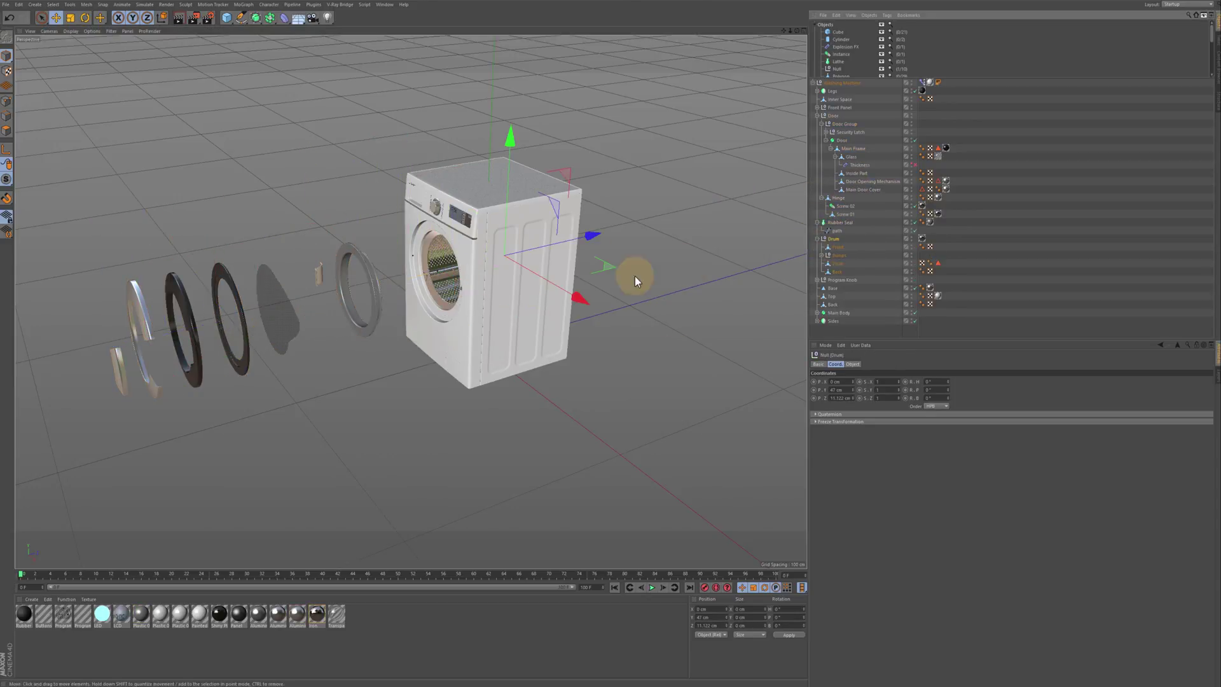
Step: Raise the Top and the Main Body's top frame above the machine, and move the Back panel to a Z position of about 212 cm
click(832, 296)
click(833, 304)
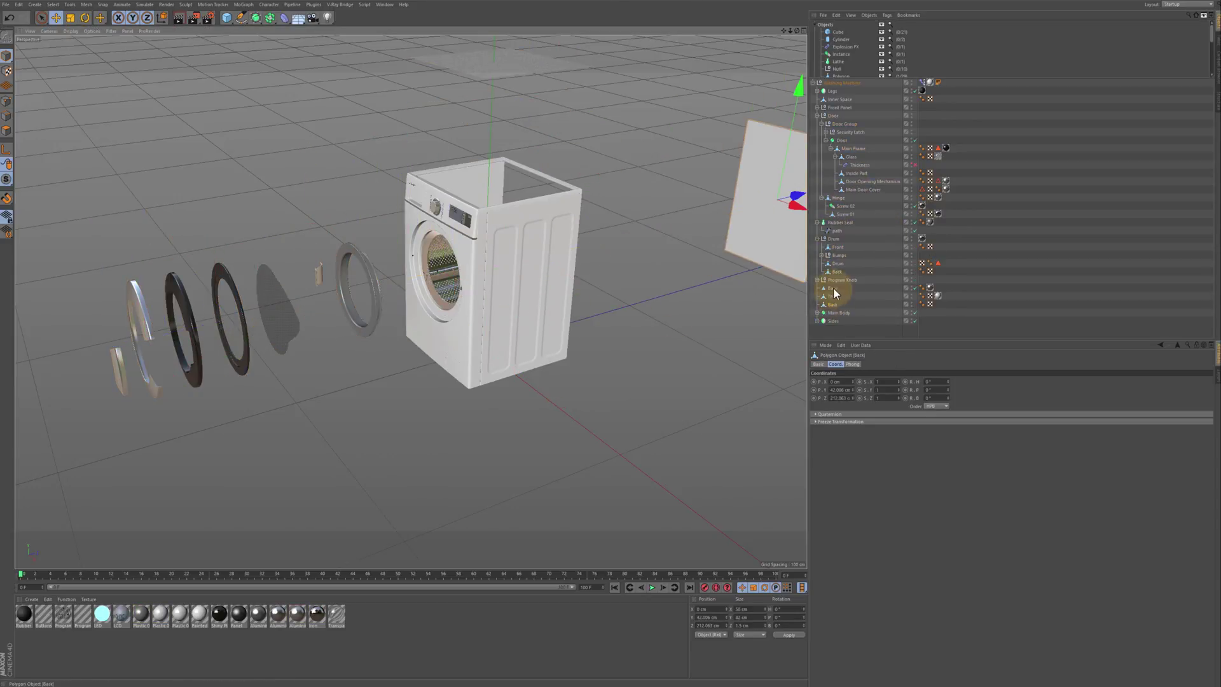
click(817, 312)
scroll(1191, 265, down, 1)
Step: Pull the Main Body's front shell forward and slide the Side panels outward from the machine
click(516, 274)
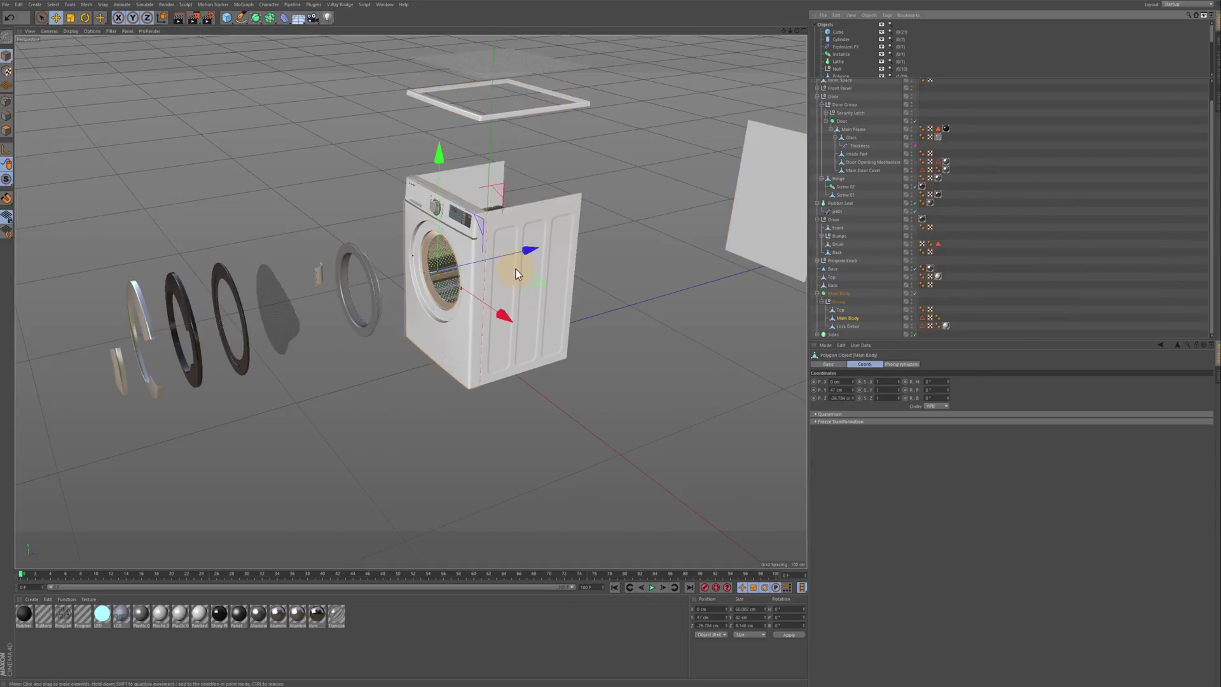
drag(516, 269, 492, 279)
click(539, 347)
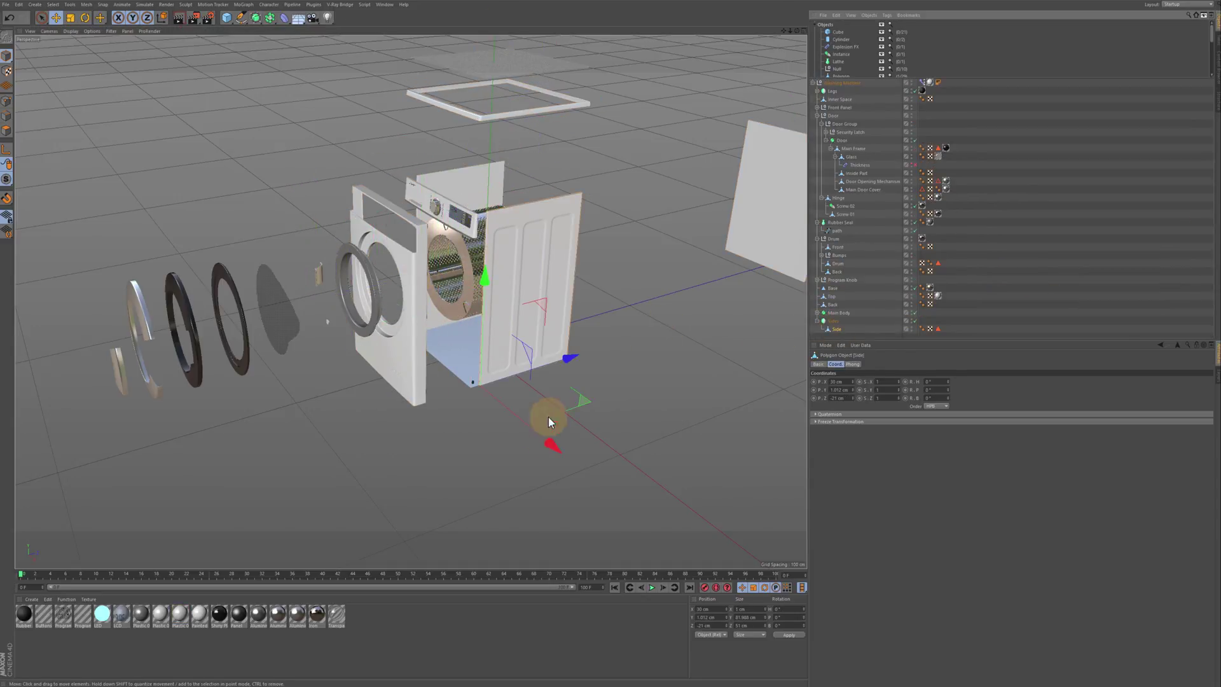
drag(551, 444, 689, 557)
Step: Expand the Front Panel group and pull its Display, Glass, Buttons and Buttons Panel forward at staggered distances
click(468, 219)
click(817, 107)
click(839, 116)
drag(550, 198, 309, 224)
click(837, 124)
click(449, 208)
drag(552, 200, 450, 213)
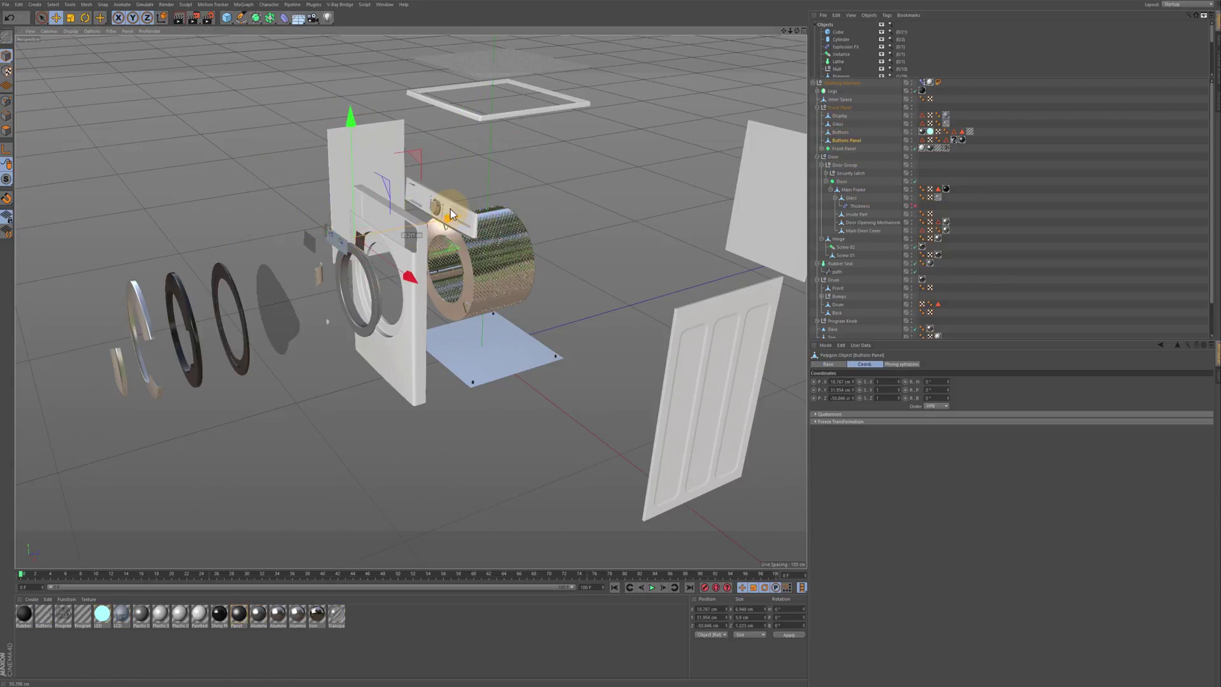
Step: Expand the Front Panel subdivision surface and pull the panel and its Drawer forward, with the Drawer farther out
click(822, 148)
click(838, 157)
click(826, 157)
click(846, 165)
drag(361, 222, 151, 232)
click(850, 158)
click(836, 140)
Step: Move the Program Knob's Knob and Disc forward in front of the drawer, keeping them separated from each other
click(842, 314)
click(838, 294)
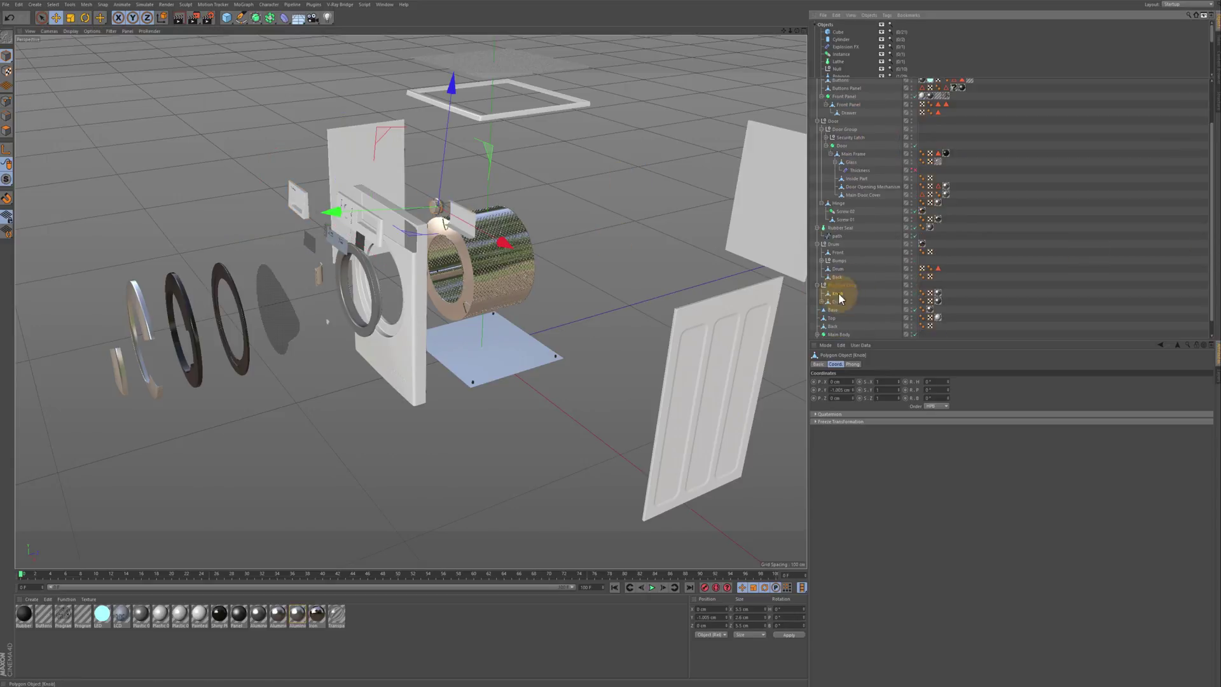
drag(356, 211, 182, 182)
click(836, 301)
drag(356, 213, 204, 219)
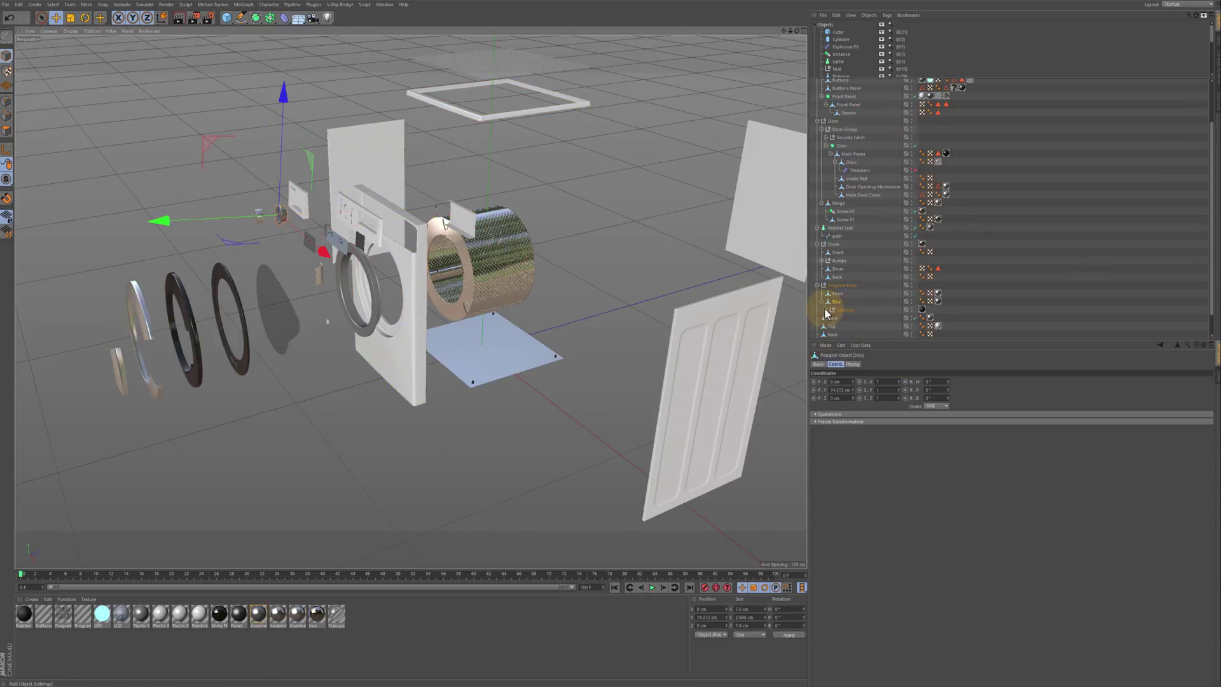
Step: Expand the Disc's Settings group and scatter its numbered cubes in front of the program knob, each at a different distance
click(826, 310)
click(924, 332)
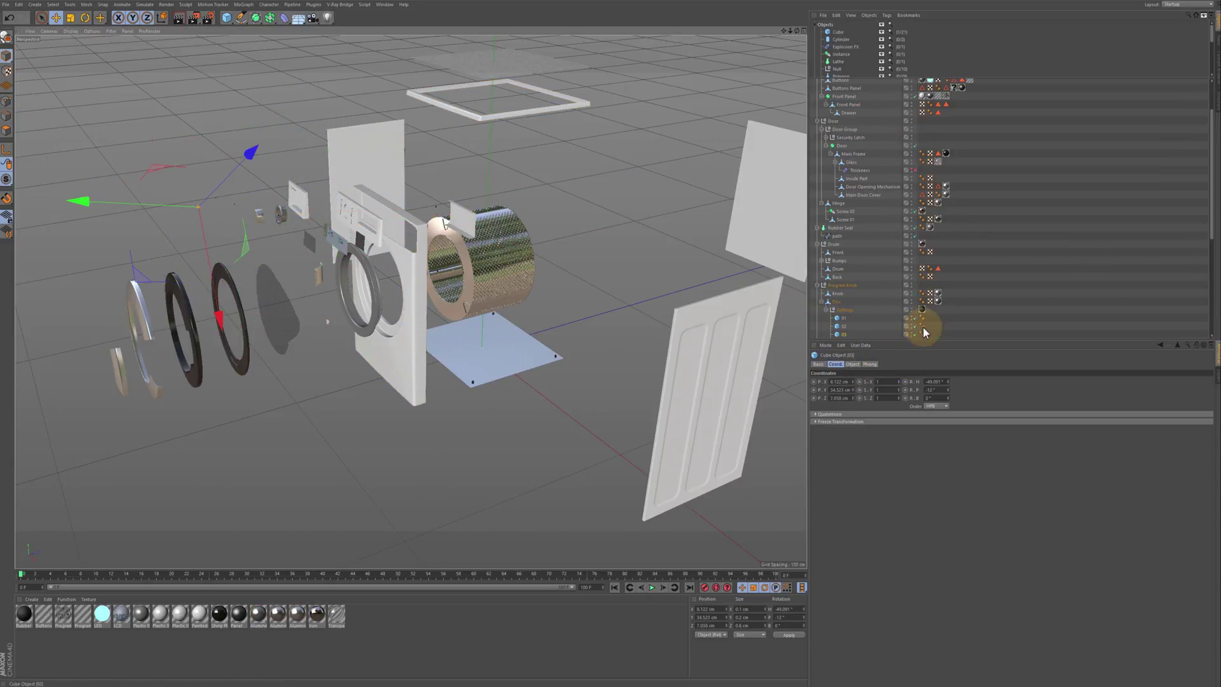
scroll(841, 163, down, 5)
click(842, 172)
click(842, 163)
click(842, 191)
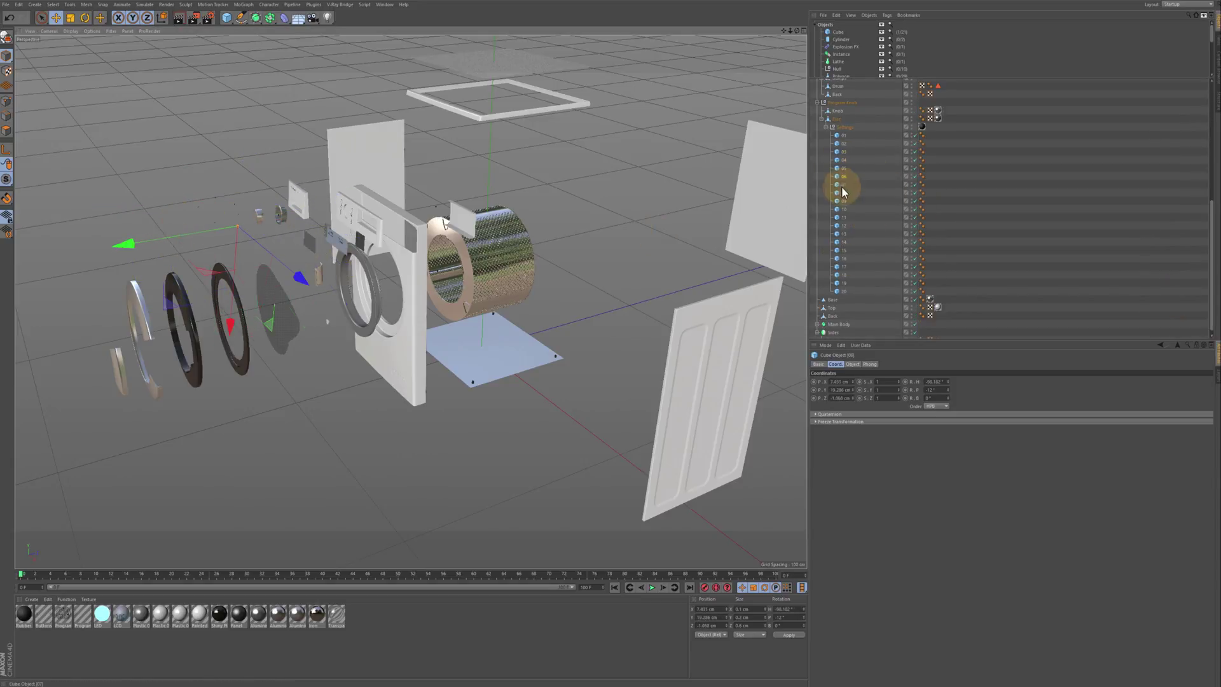
click(843, 199)
click(843, 207)
click(843, 213)
click(843, 219)
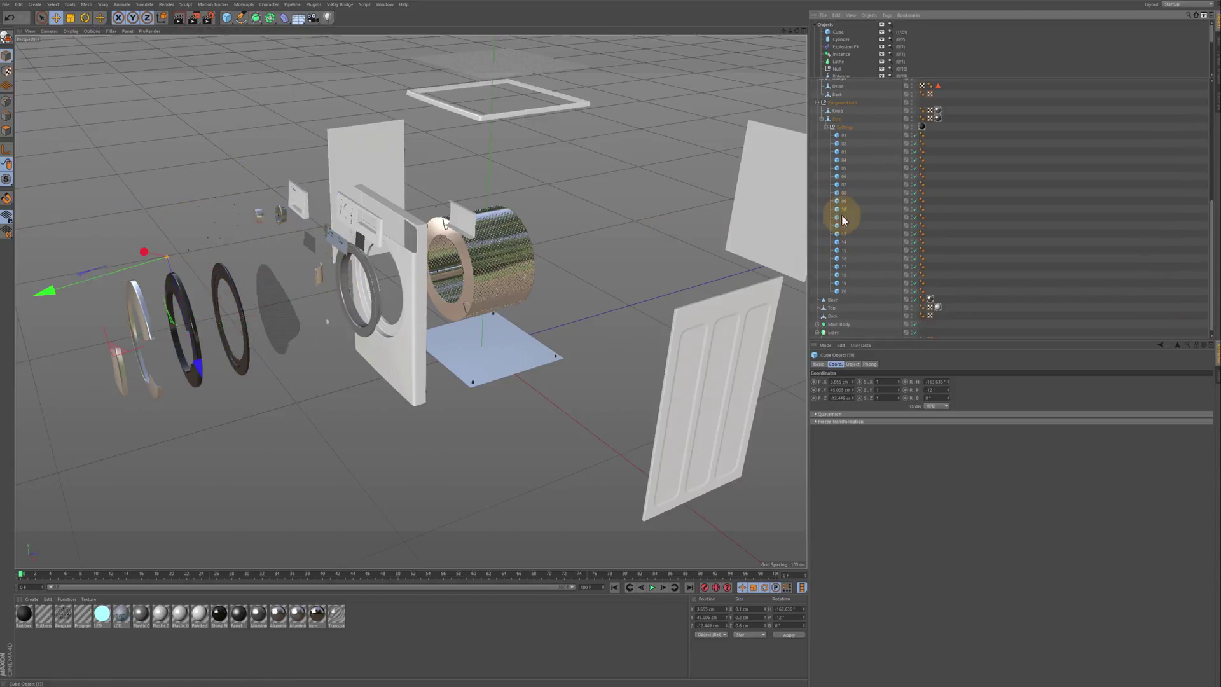
click(171, 213)
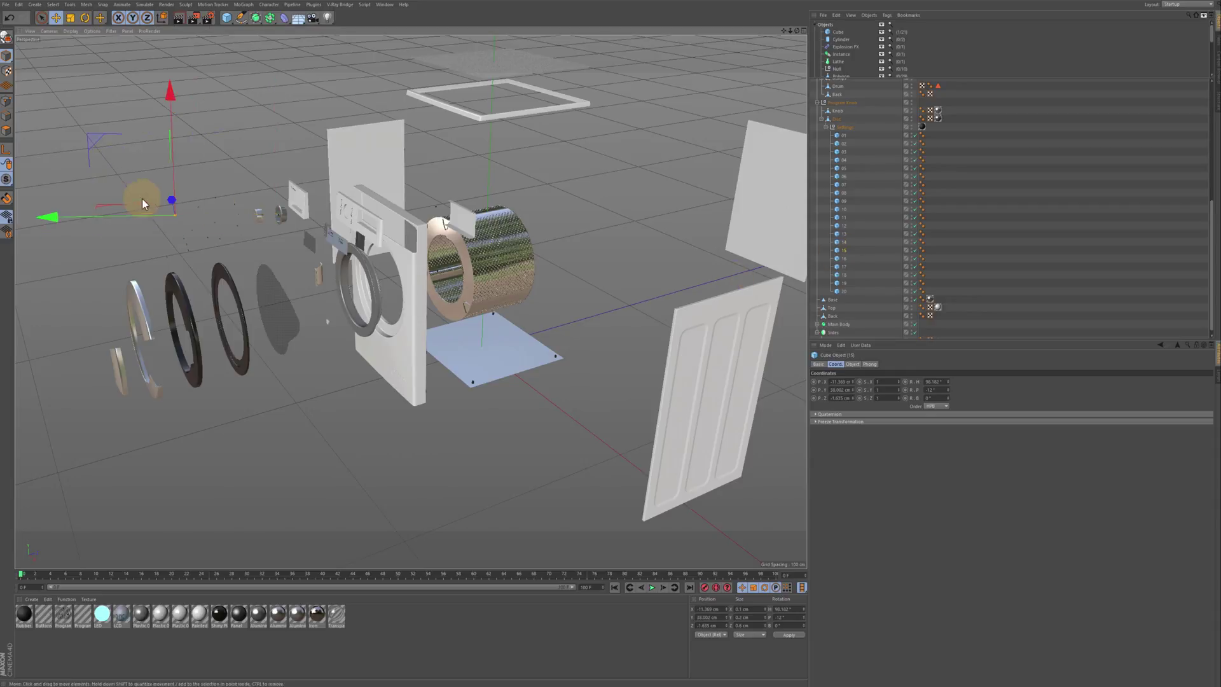
click(843, 267)
click(843, 290)
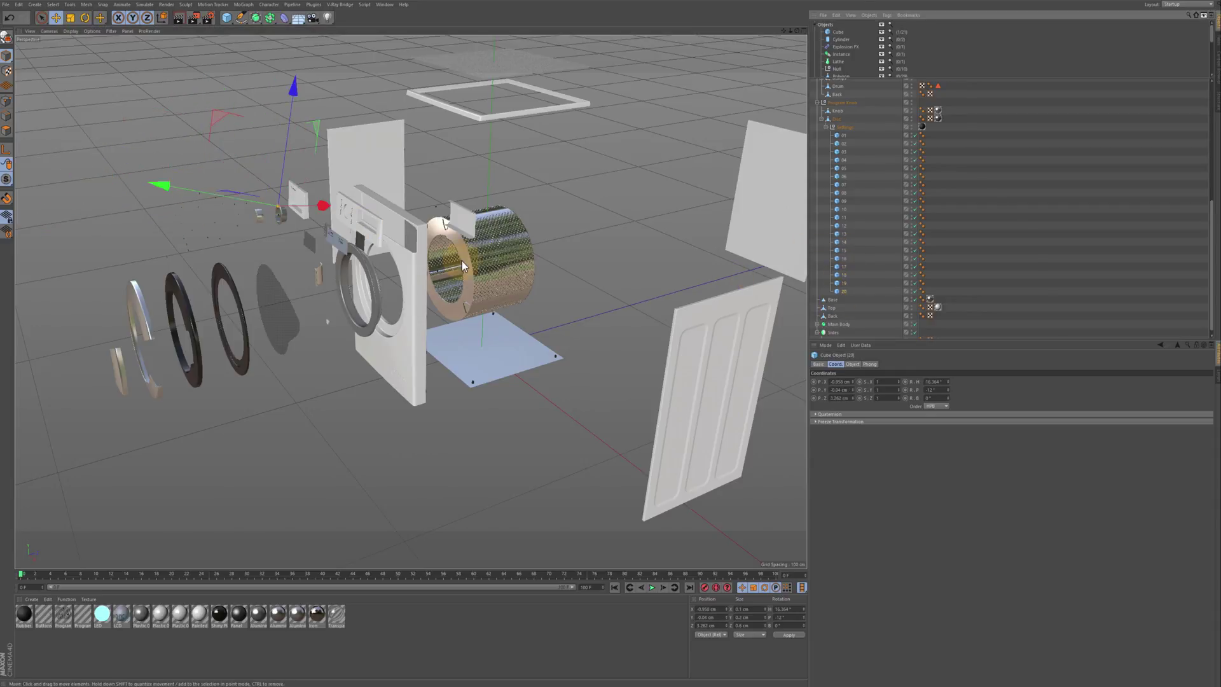
Step: Pull the Inner Space forward to just behind the front panel, and push the Drum cylinder and its Back toward the rear
click(481, 214)
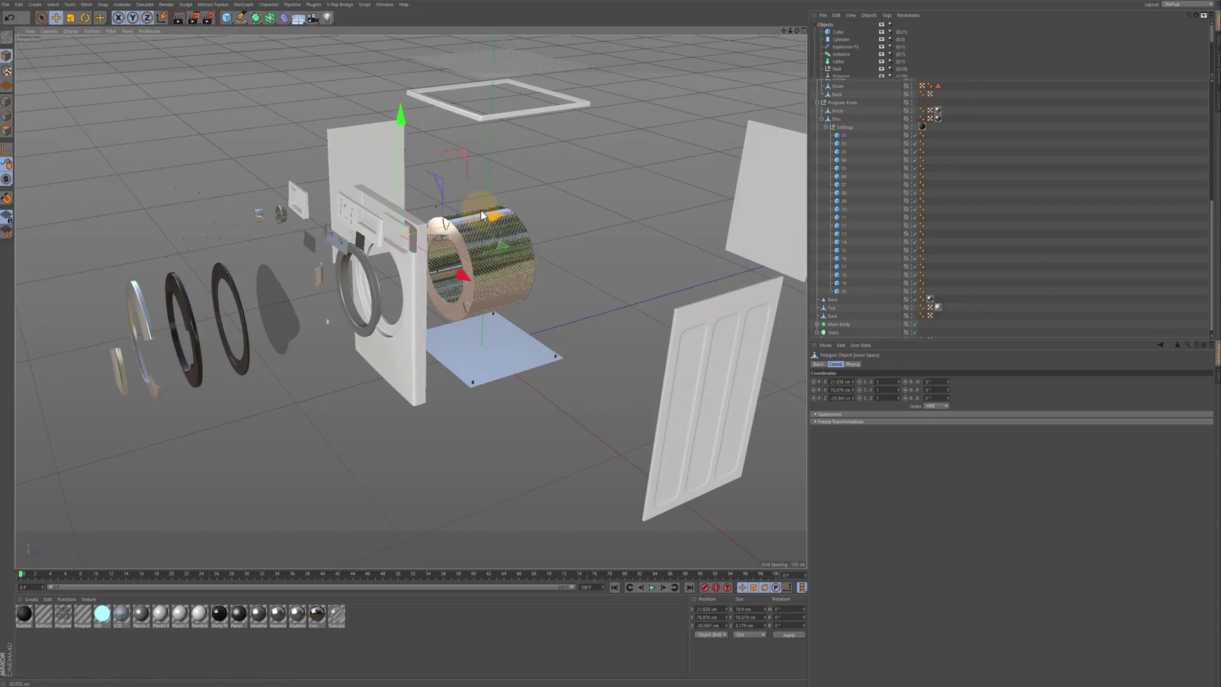
click(838, 86)
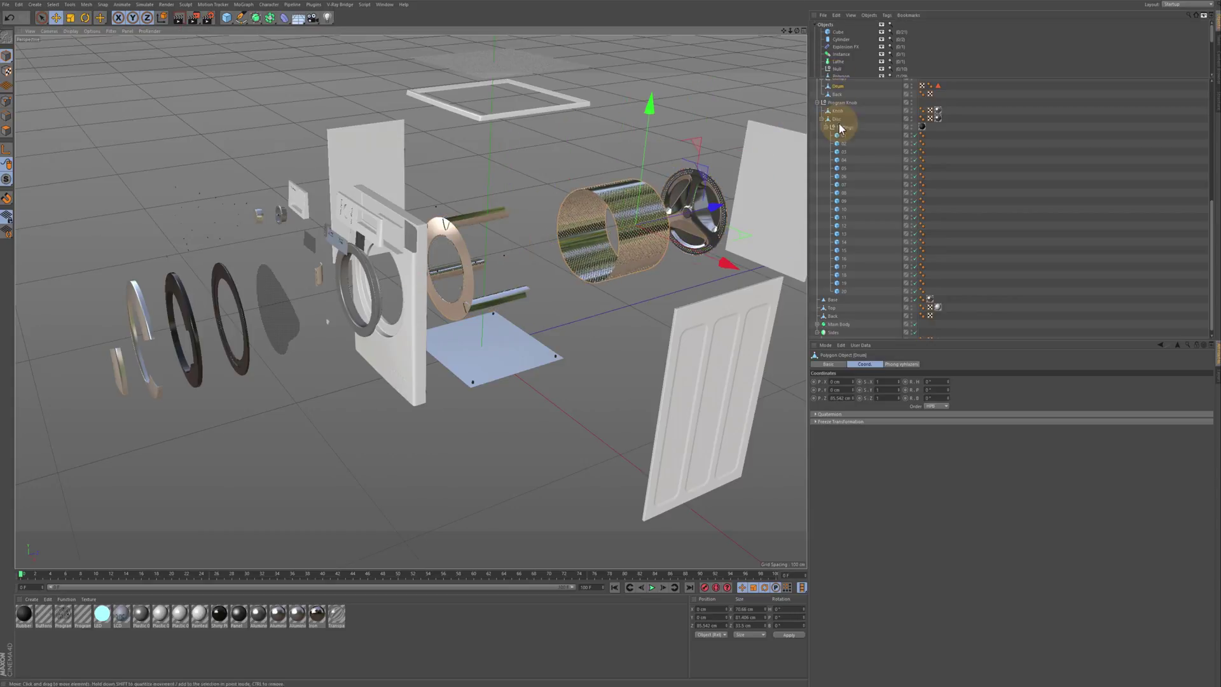
Step: Expand the Drum's Bumps group and push its bumps and the drum parts farther toward the back panel
scroll(839, 129, up, 3)
click(840, 222)
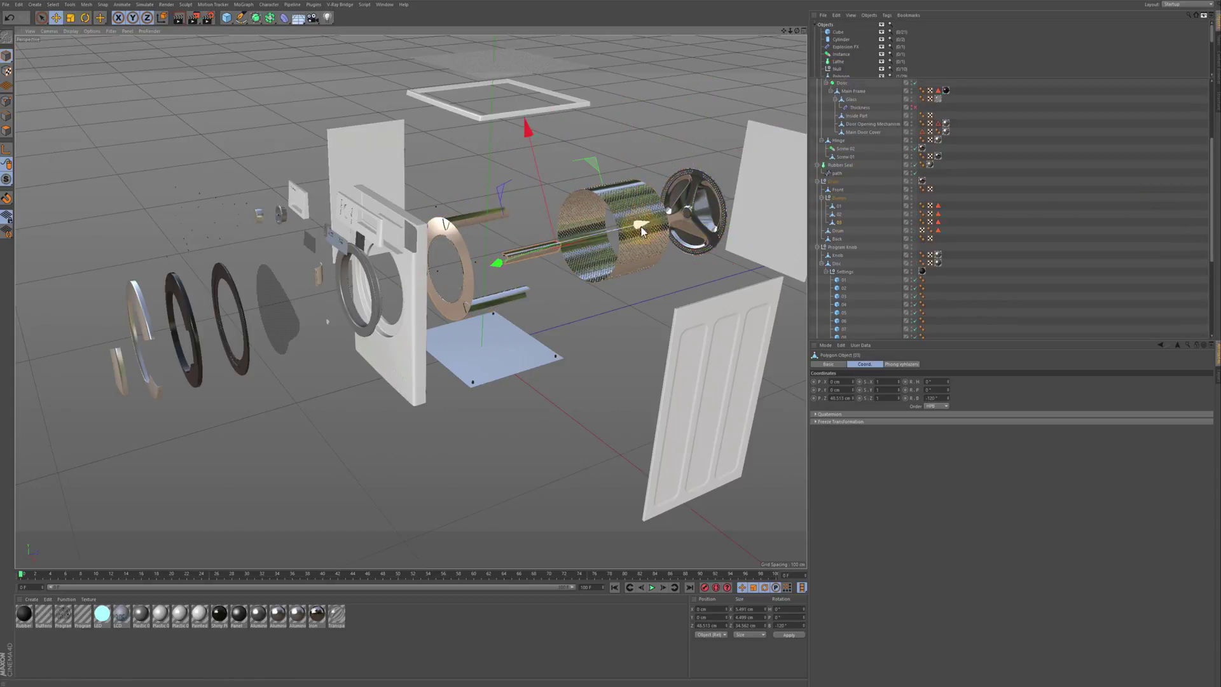
drag(641, 231, 704, 222)
click(839, 206)
drag(635, 223, 701, 208)
Step: Shift the Drum's Front ring toward the front shell, and lower the Base and the Legs well below the machine
click(449, 256)
drag(537, 251, 463, 291)
click(455, 290)
click(491, 341)
drag(490, 340, 551, 280)
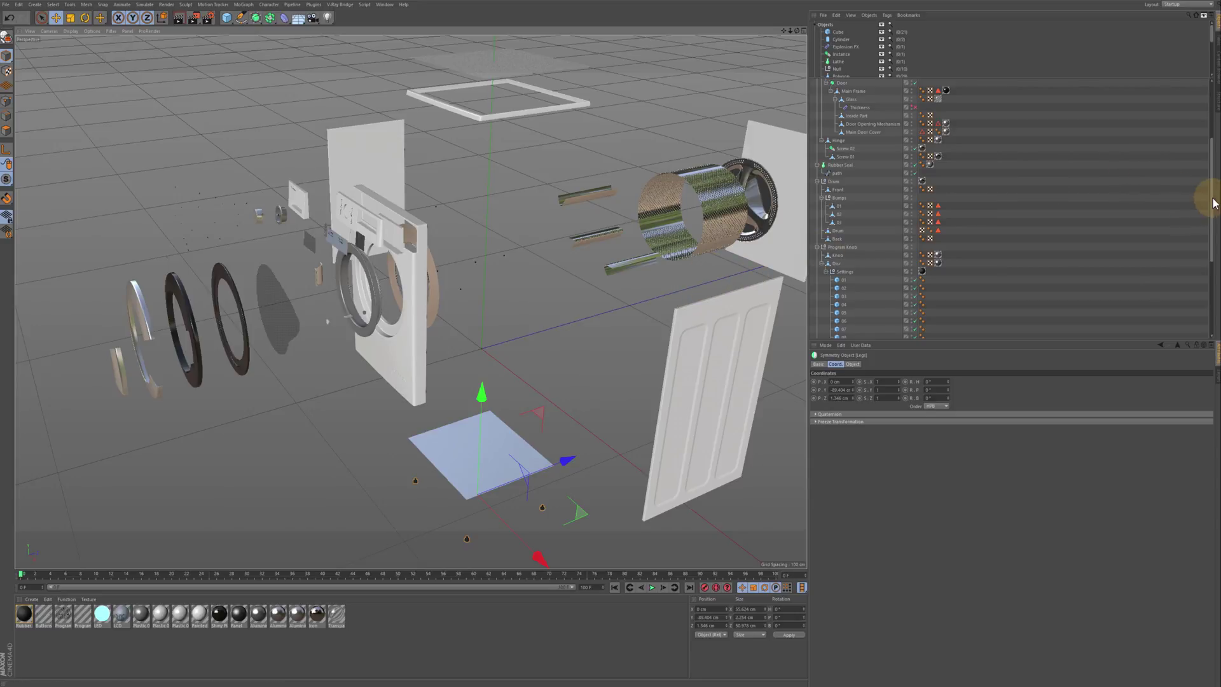
Step: Collapse the Front Panel, Door, Drum and Program Knob groups in the object hierarchy
drag(1211, 197, 1212, 108)
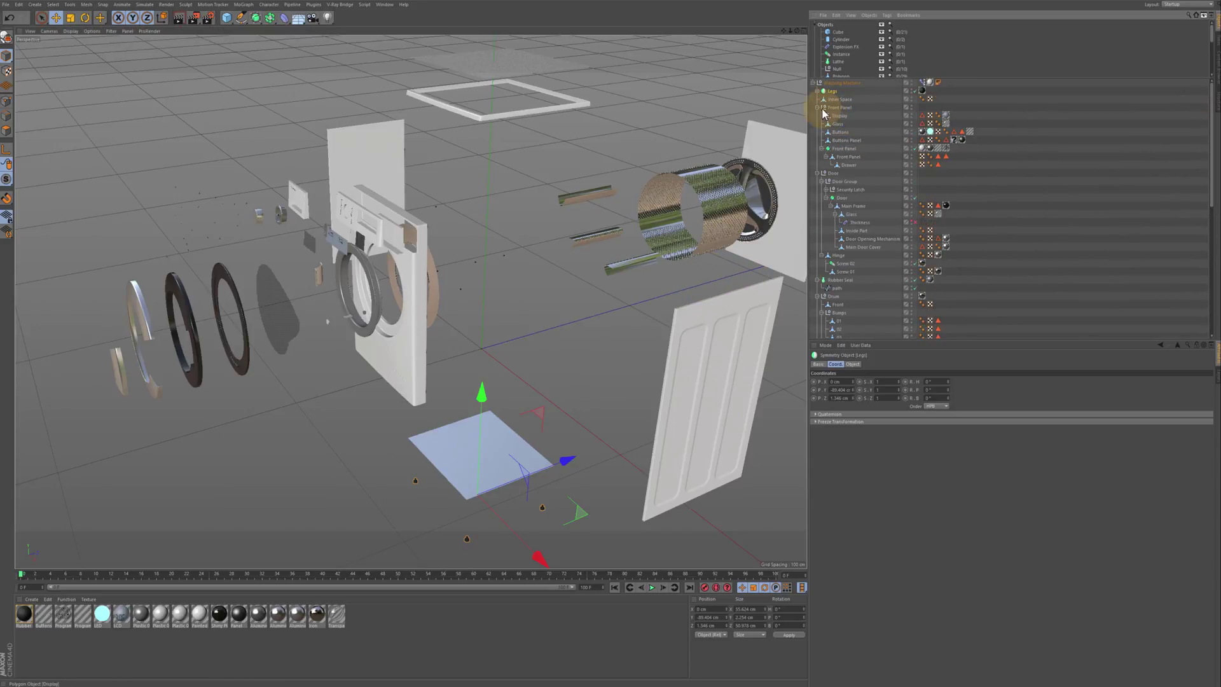
click(817, 107)
click(817, 116)
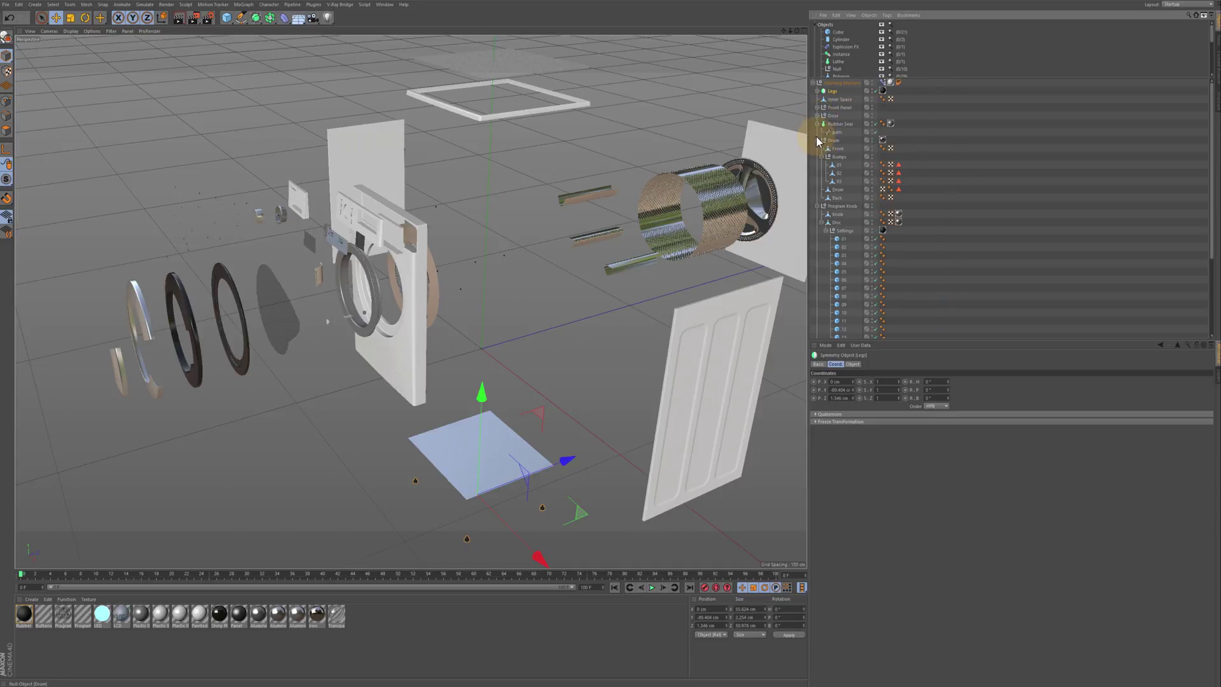
click(817, 140)
click(817, 148)
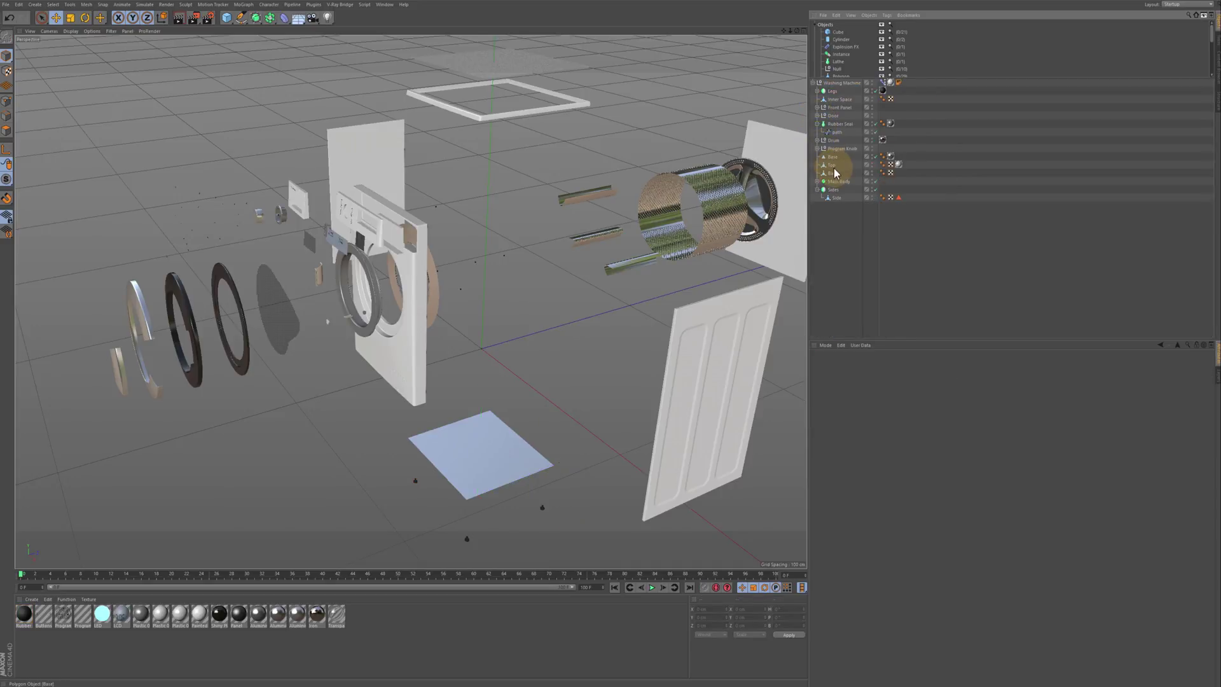
Step: Switch the Washing Machine's Pose Morph tag to Animate mode and reduce the Pose.0 strength to 0%
click(882, 91)
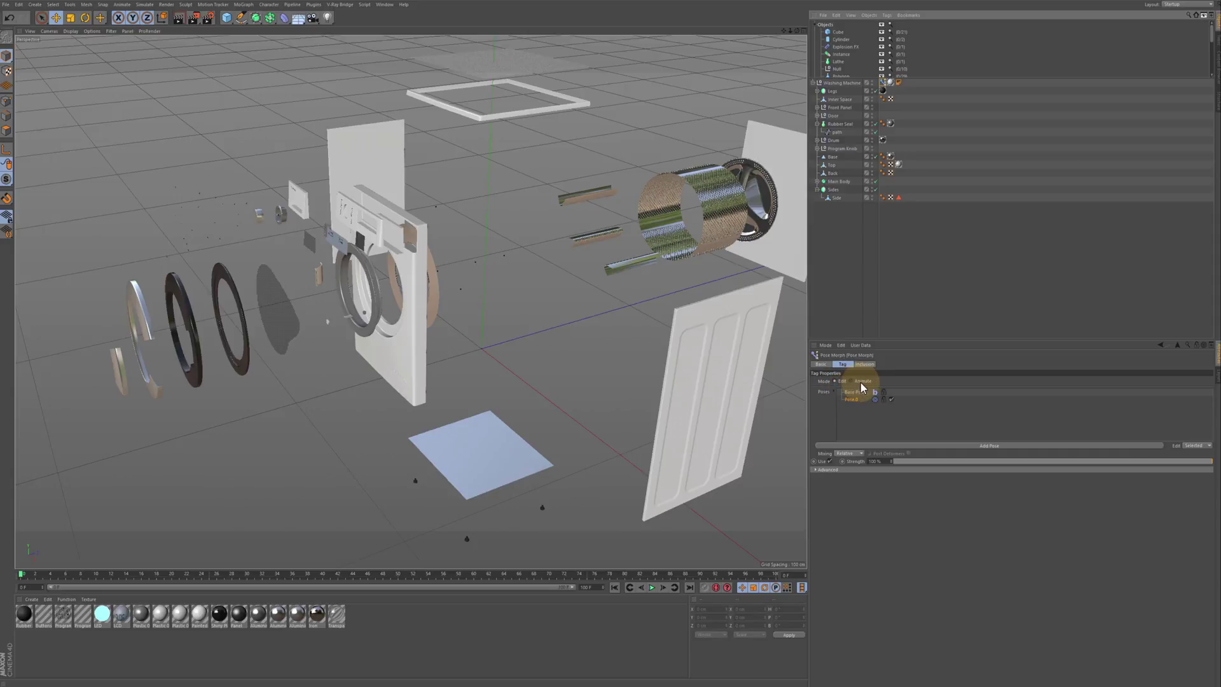
click(860, 380)
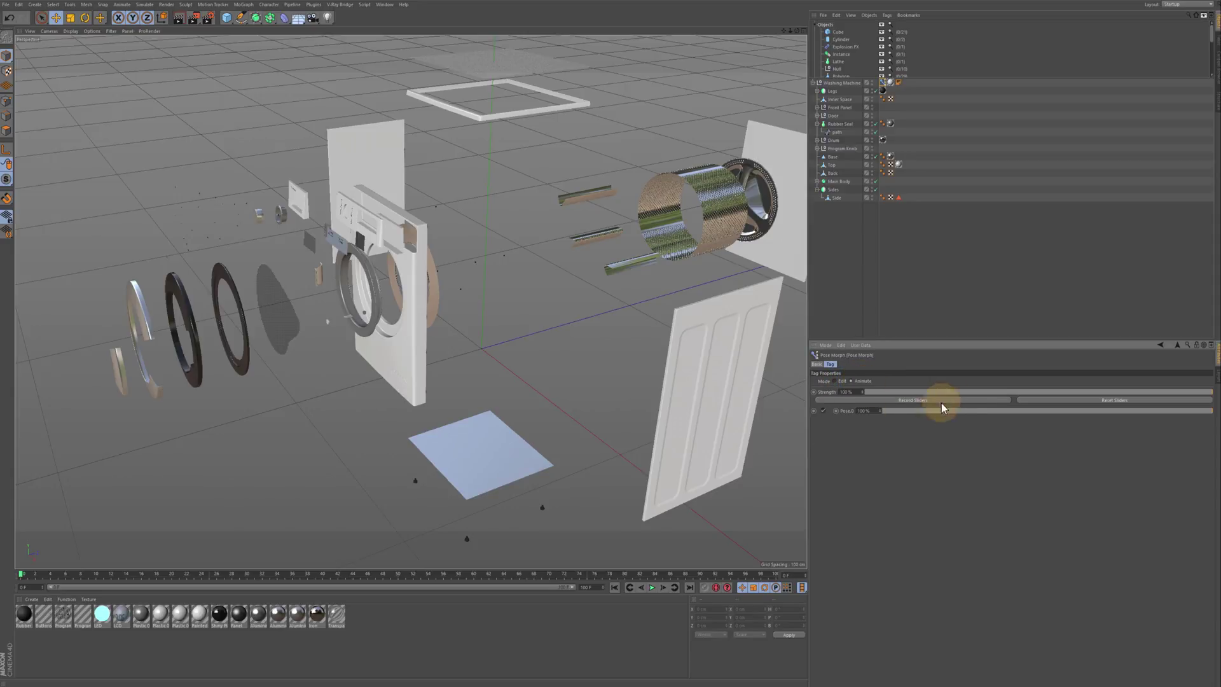
drag(1208, 415, 857, 410)
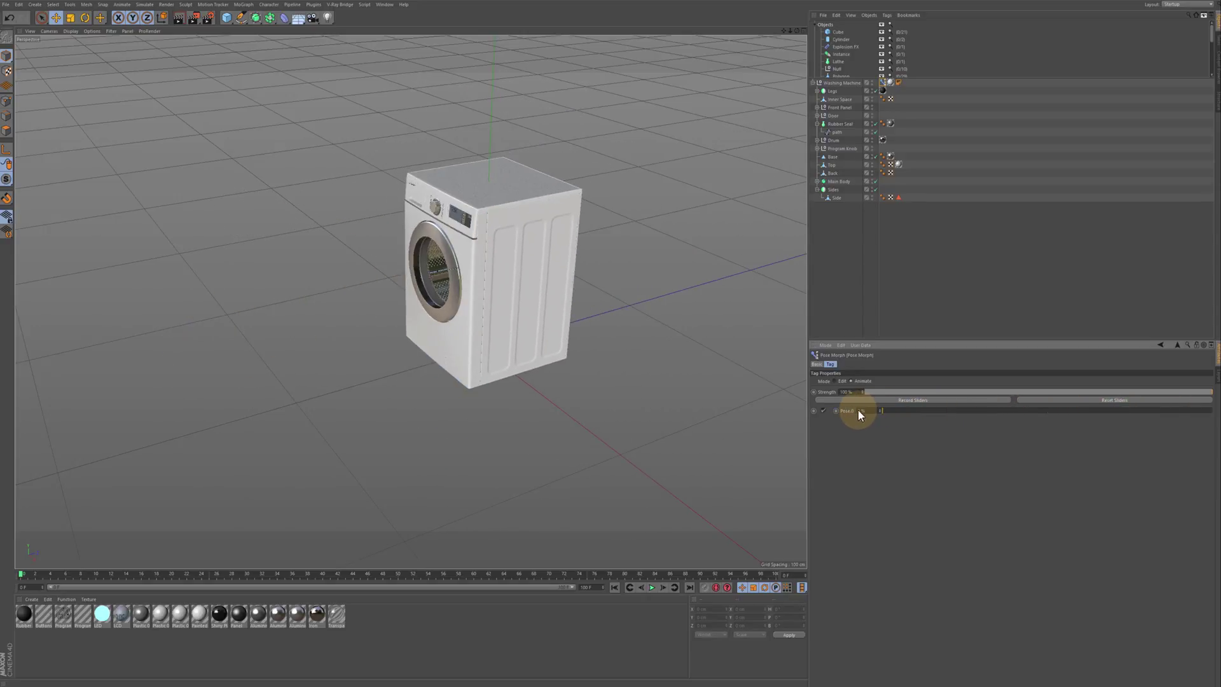
Step: Add a new Null object at the top level above the Washing Machine
click(842, 83)
click(226, 19)
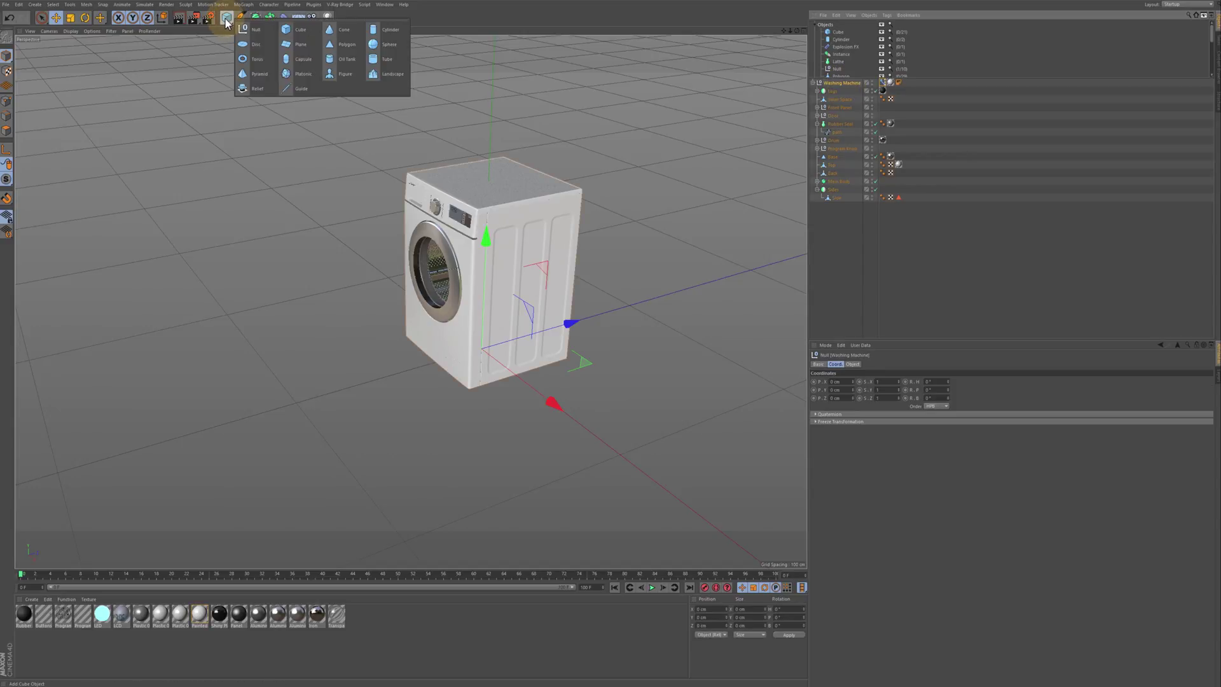
click(254, 31)
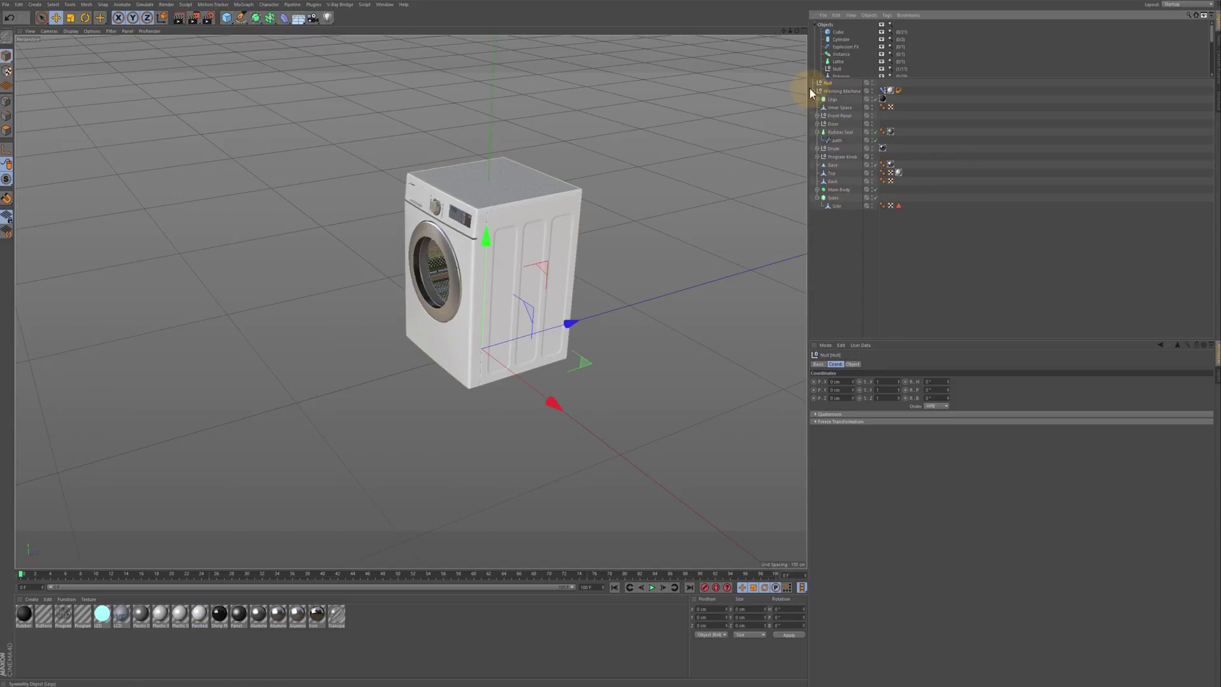
Step: Add a user data entry to the new null and set its interface to Float Slider
click(863, 331)
click(860, 345)
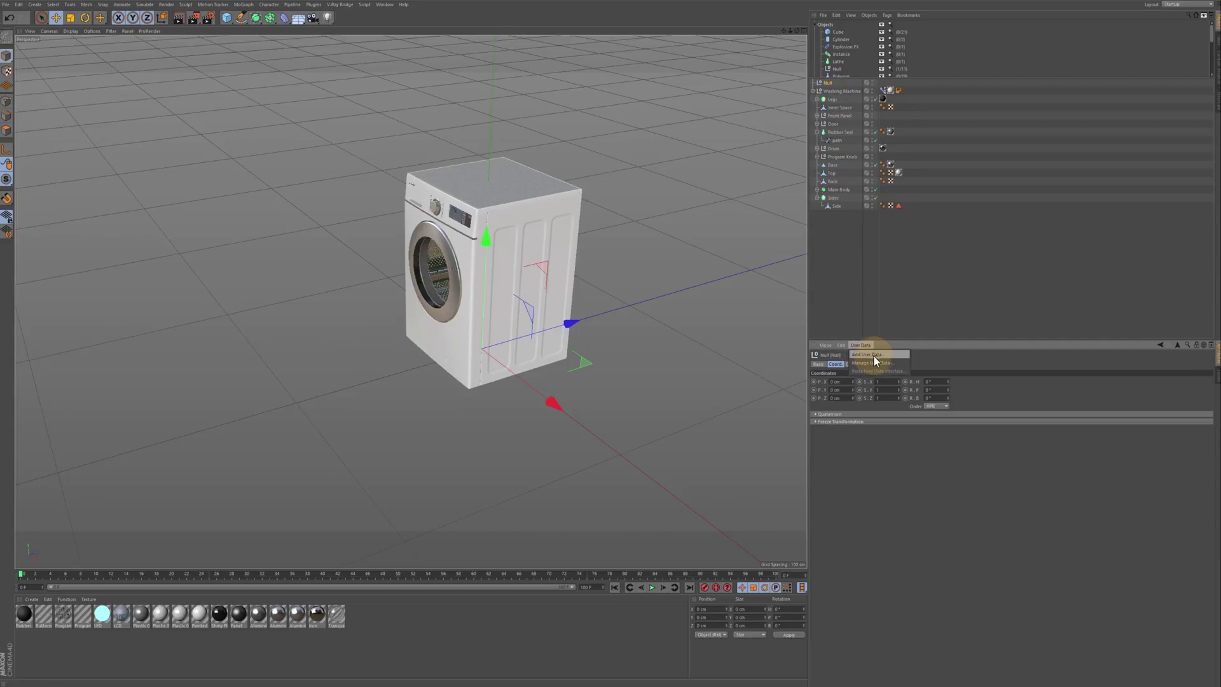
click(873, 355)
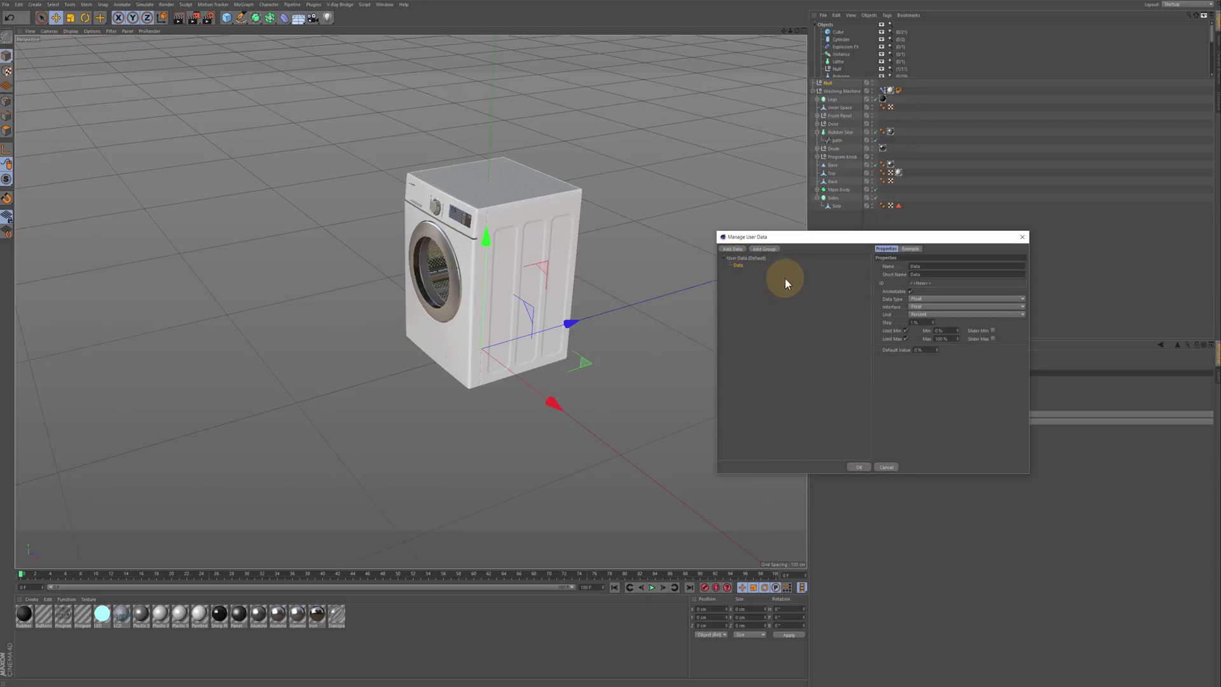
click(932, 307)
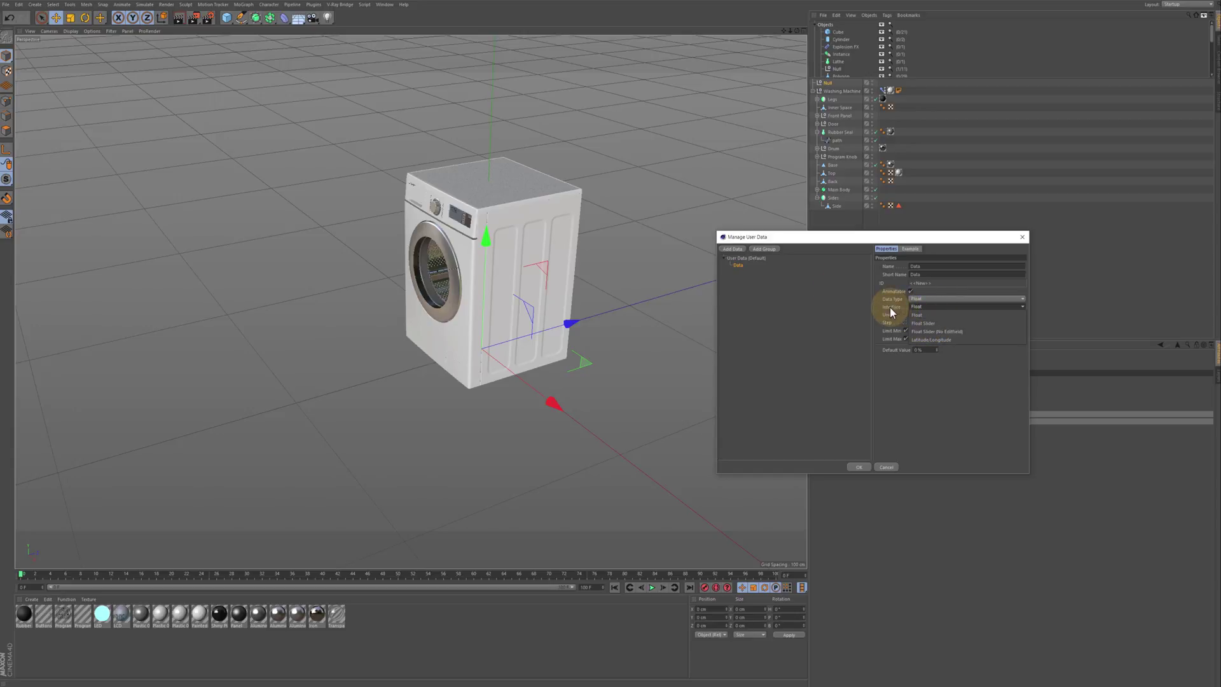
click(931, 322)
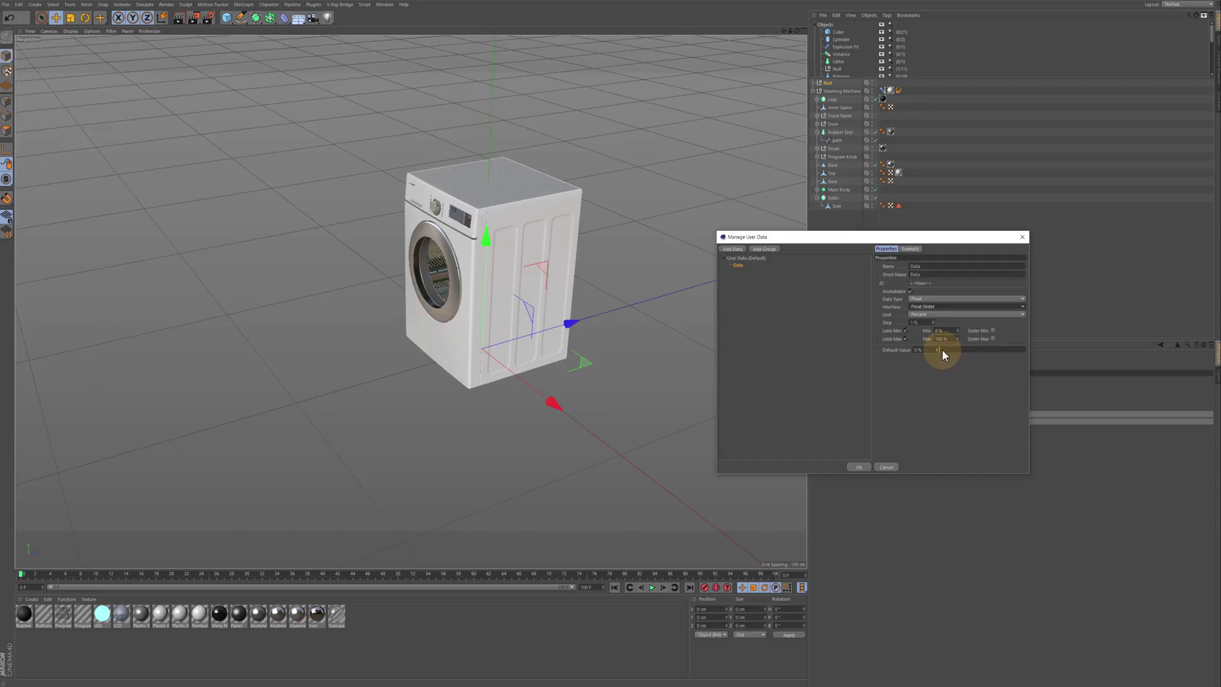
Step: Set the entry's default value to 100%, name it Explode, and confirm the user data
drag(943, 353, 945, 354)
drag(1023, 346, 945, 359)
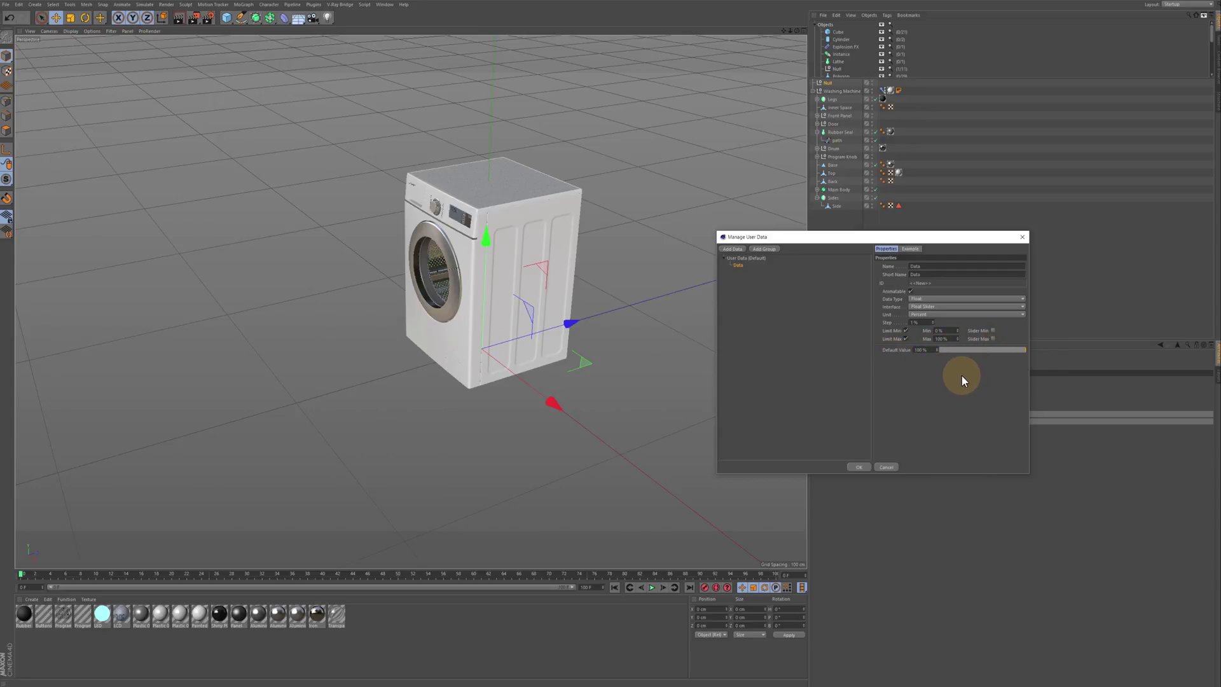
drag(919, 265, 878, 270)
text(D)
key(Return)
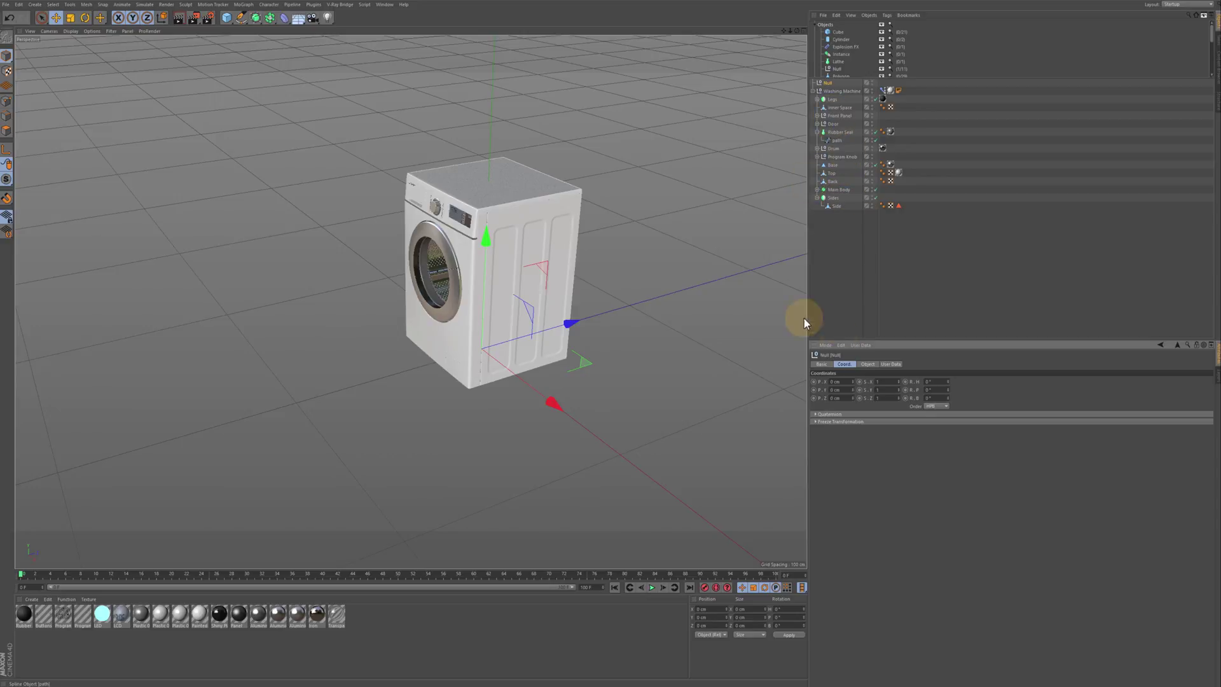
Step: Add a second user data entry to the null and set its data type to Spline
click(890, 363)
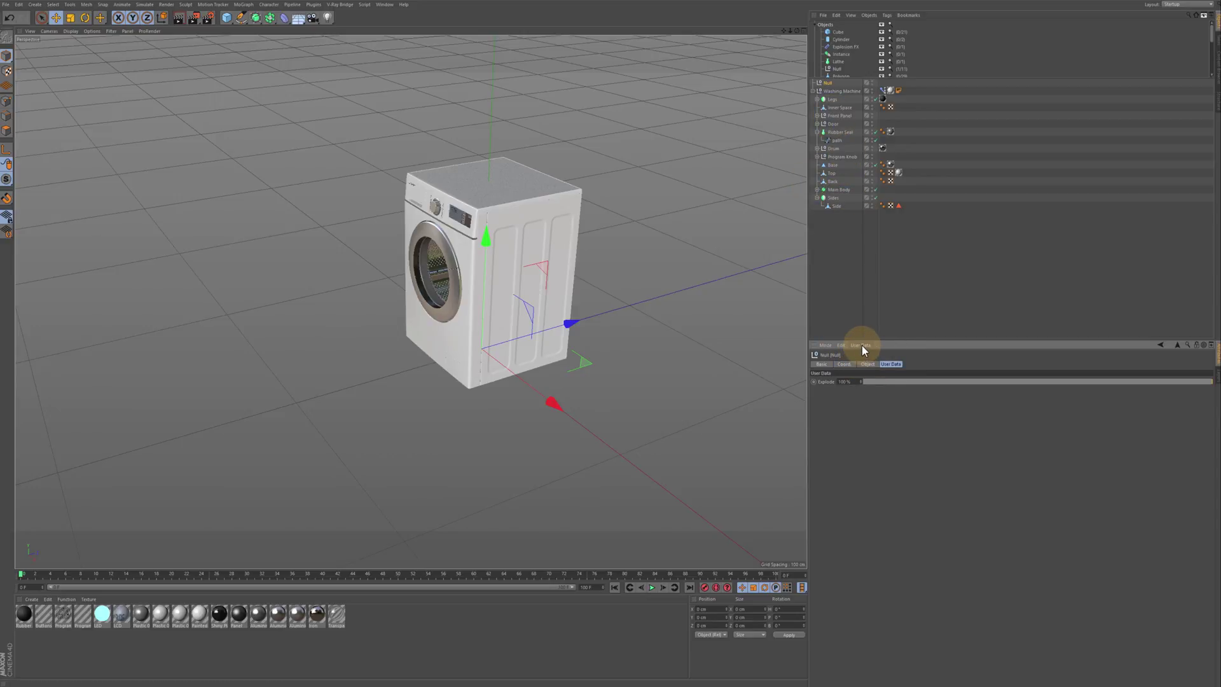
click(861, 345)
click(871, 363)
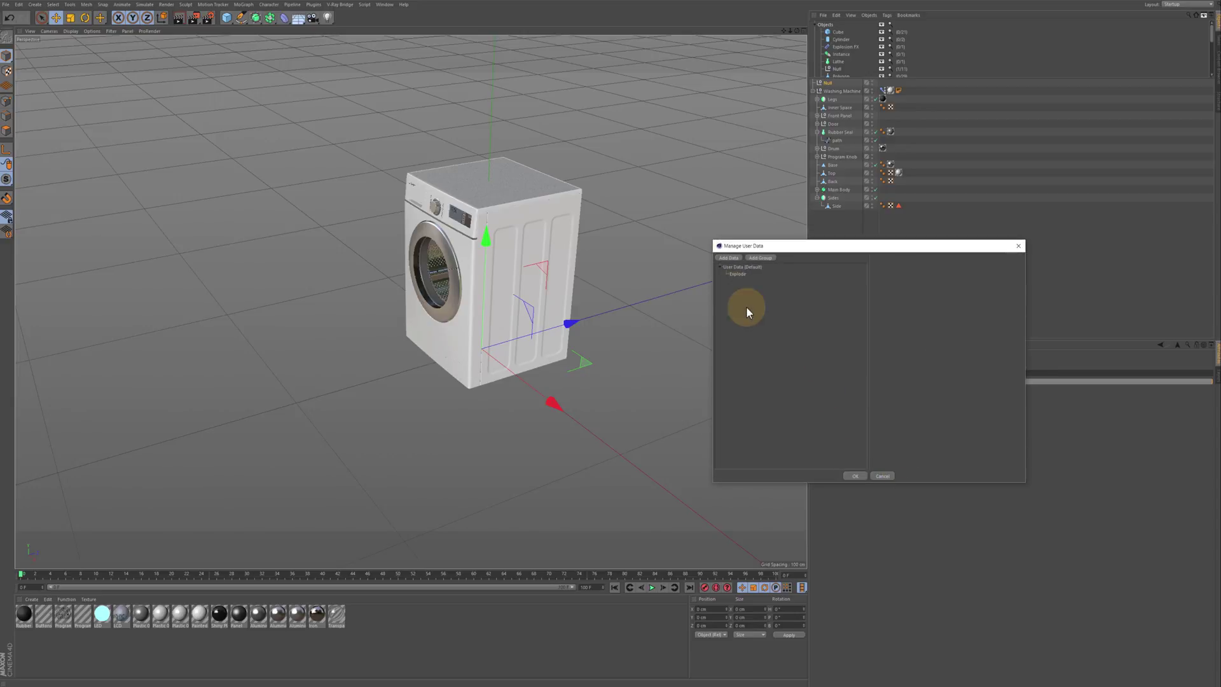
click(729, 257)
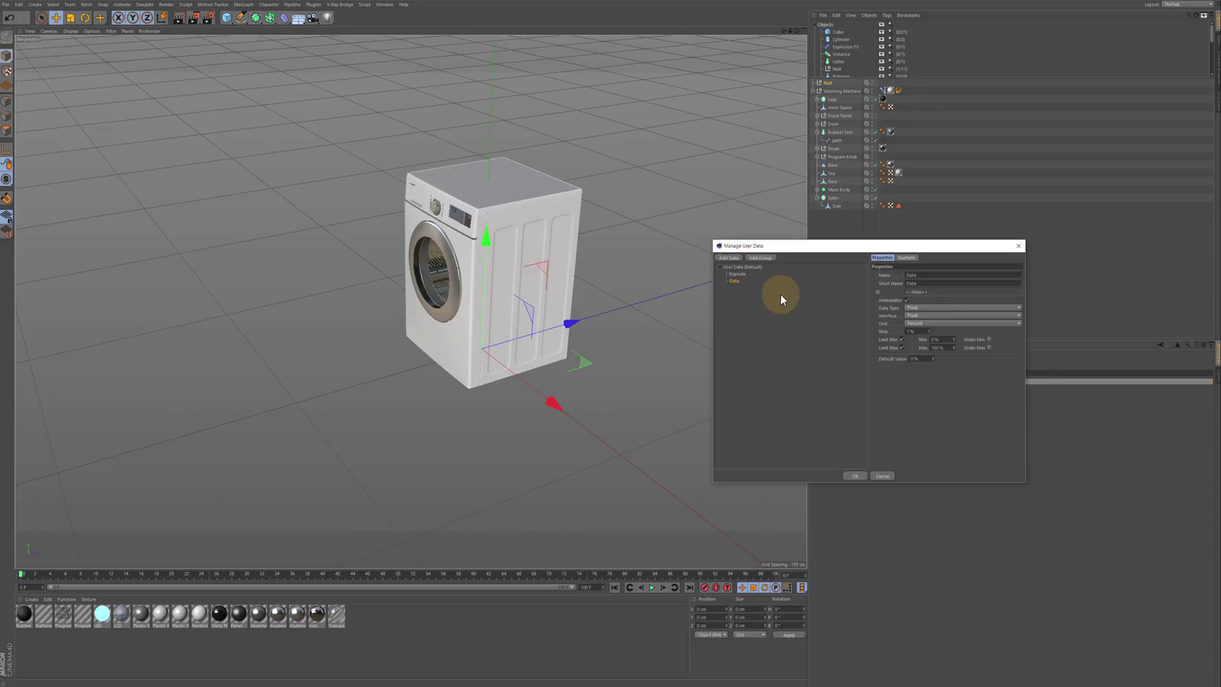
click(927, 307)
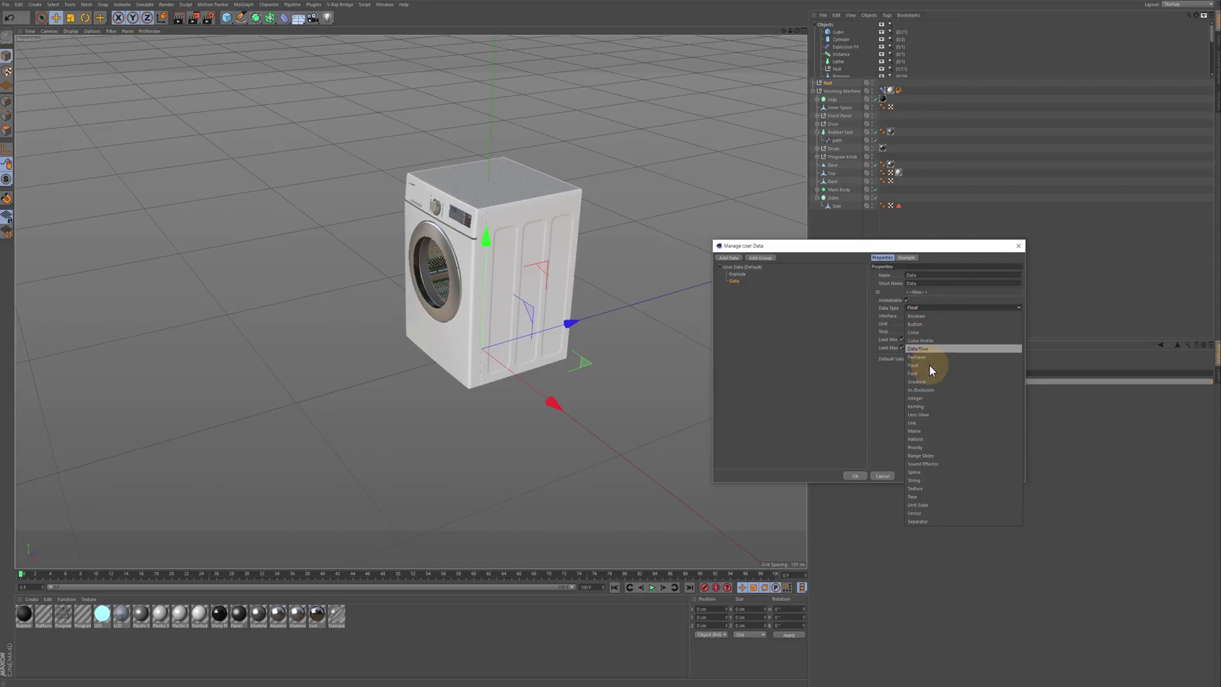
click(923, 472)
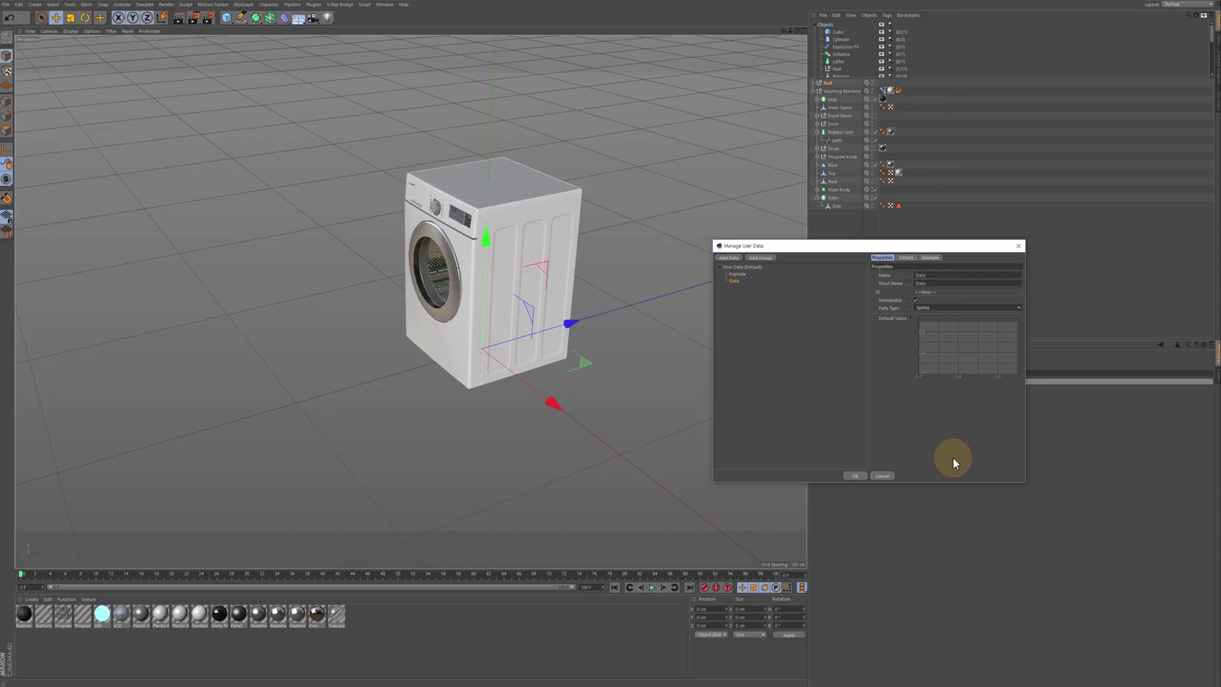
Step: Draw a rising default curve with adjusted end tangents for the spline entry and confirm the user data
click(923, 373)
drag(998, 347, 1024, 321)
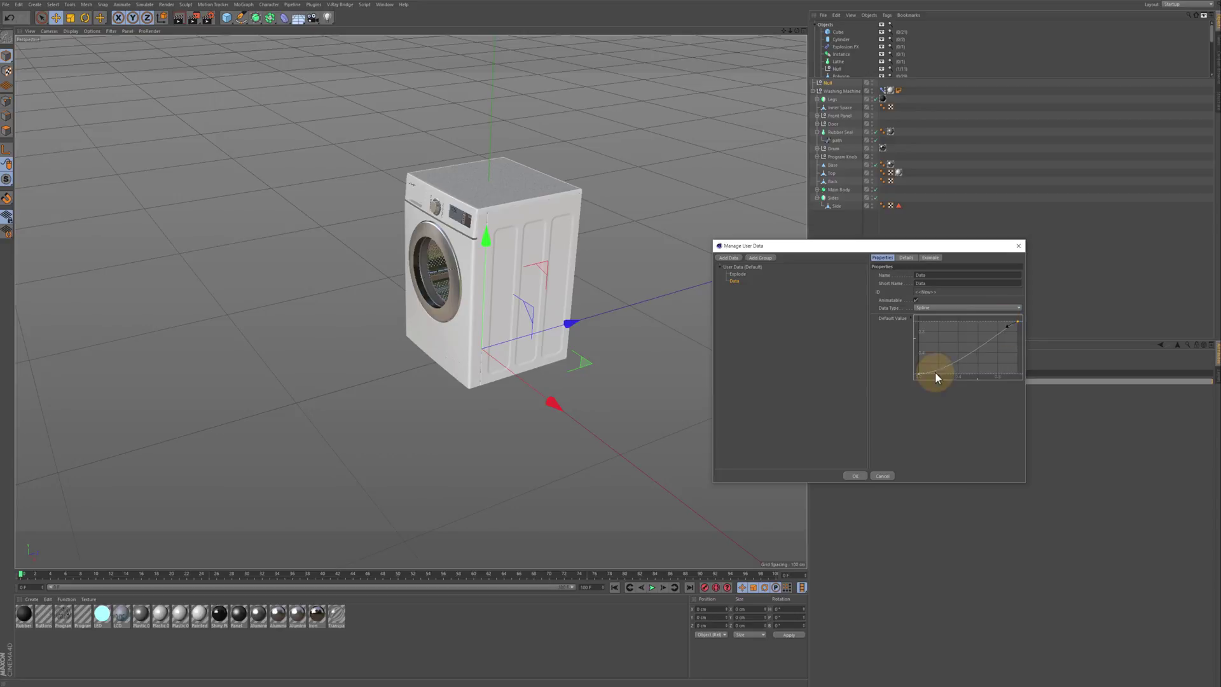
drag(943, 373, 937, 368)
click(854, 474)
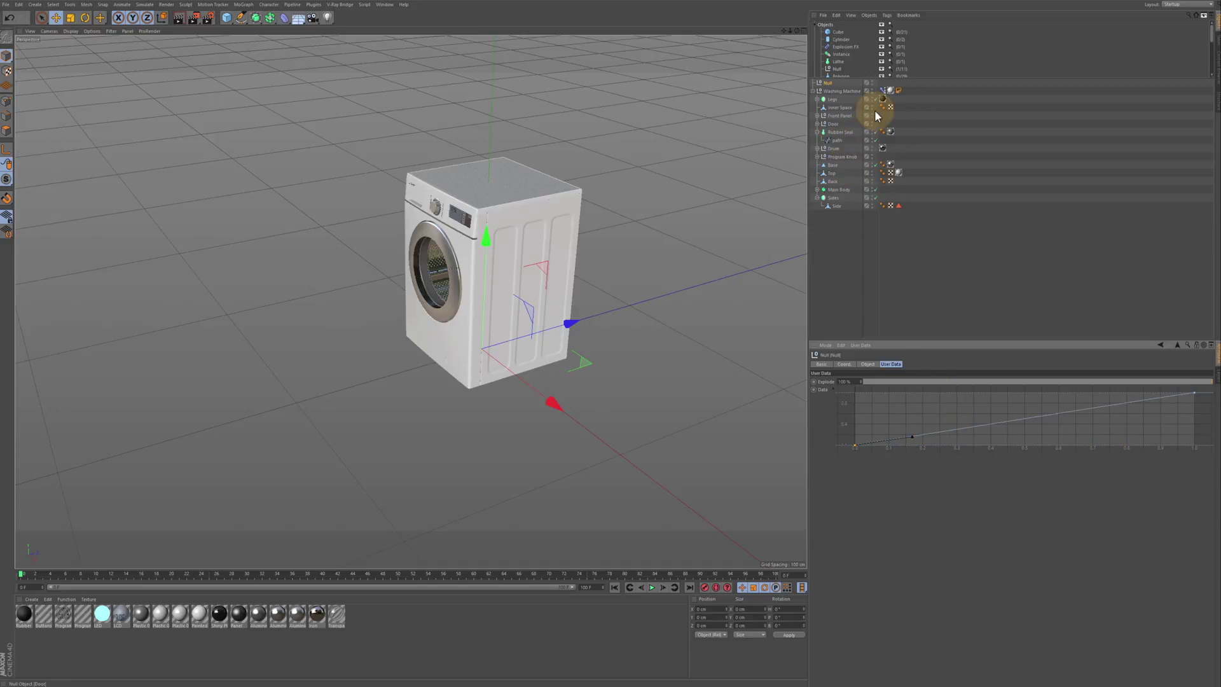
Step: Add an XPresso tag to the null and bring the Null and the Pose Morph tag into its graph as nodes
right_click(827, 84)
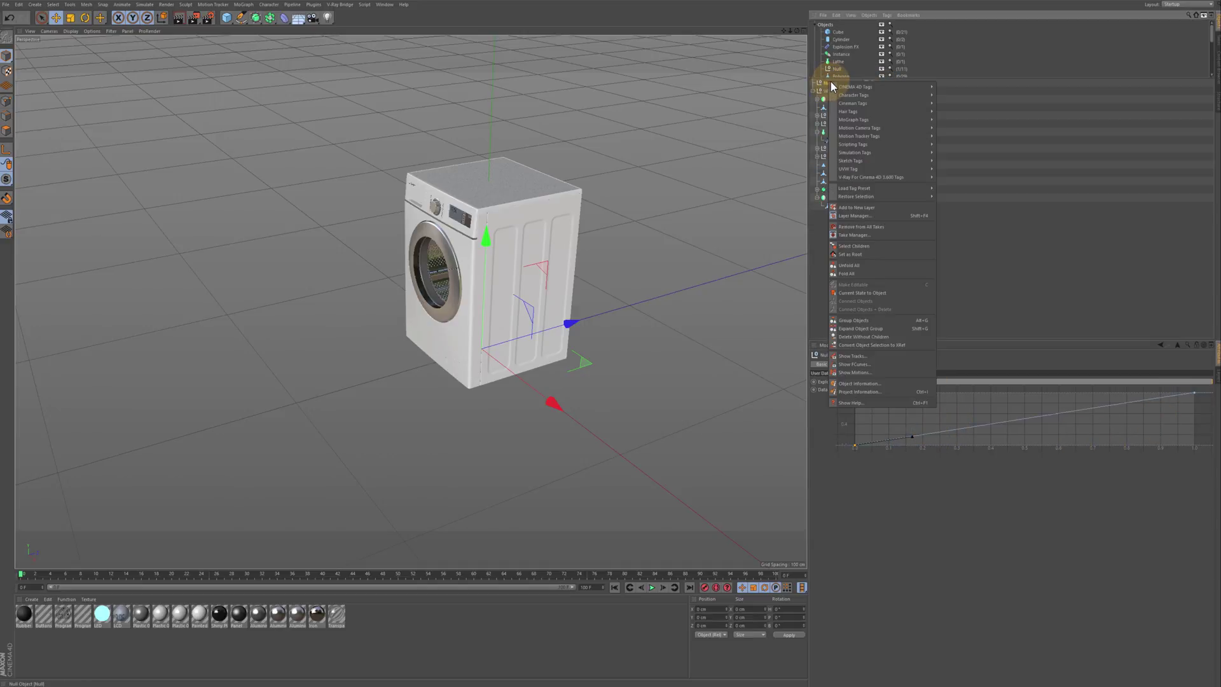
mouse_move(935, 88)
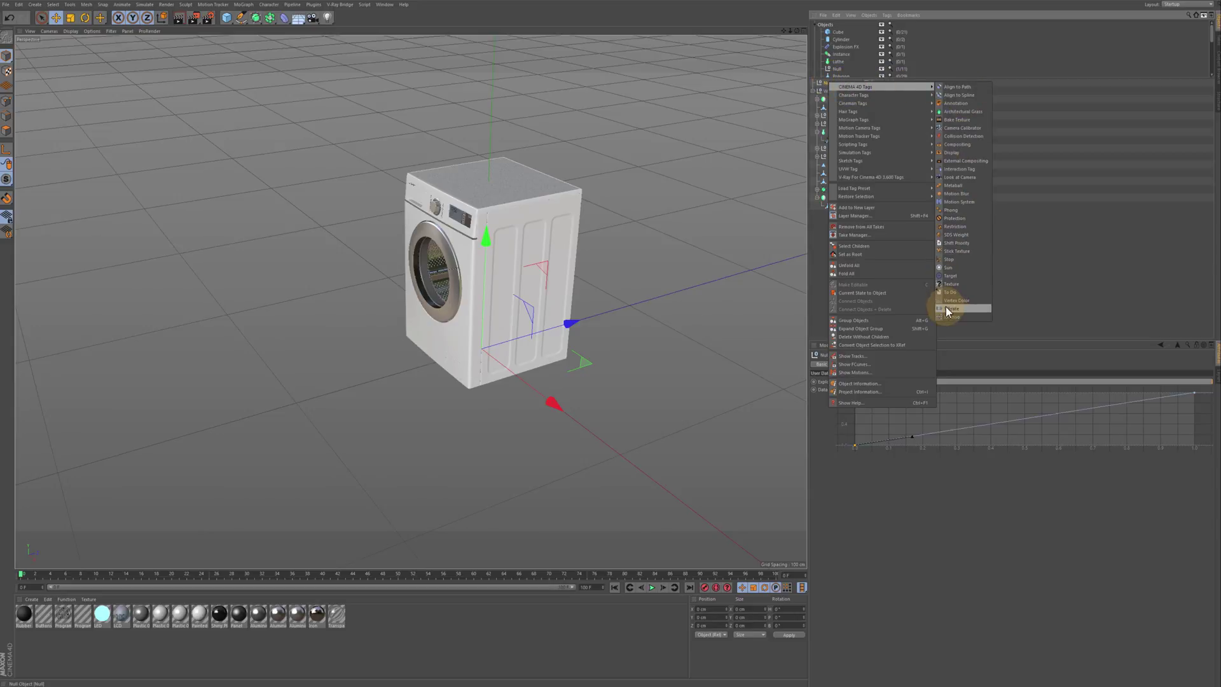
key(Escape)
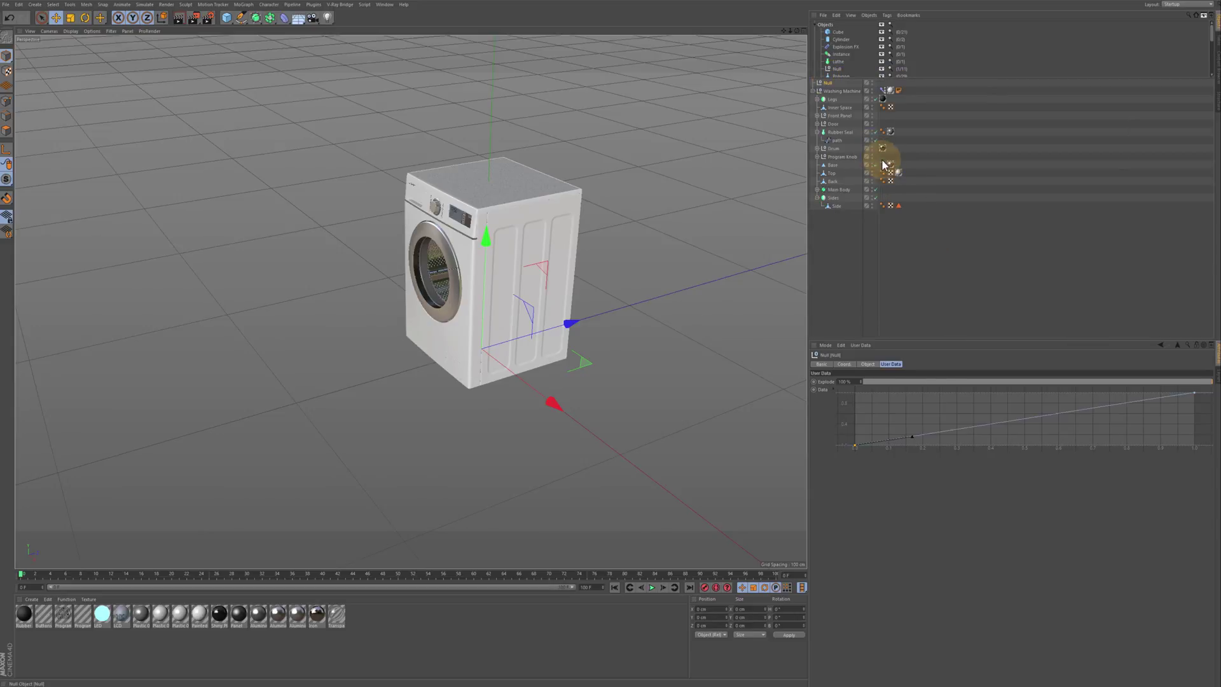
click(833, 84)
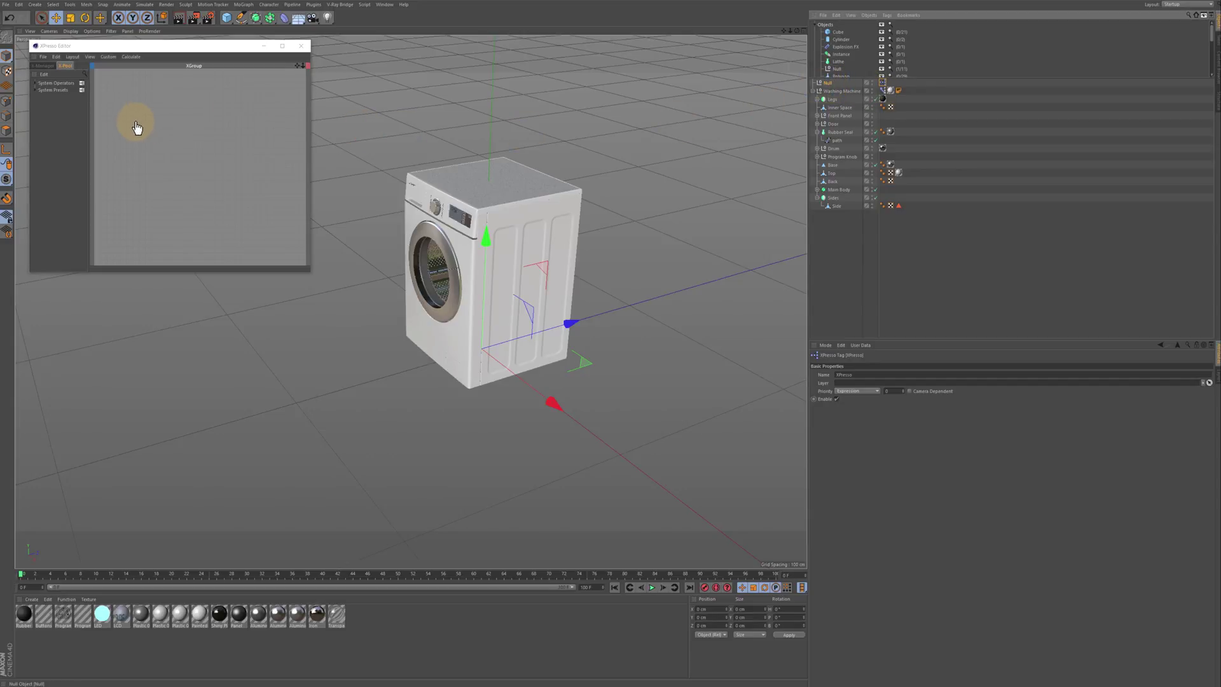
drag(137, 127, 176, 144)
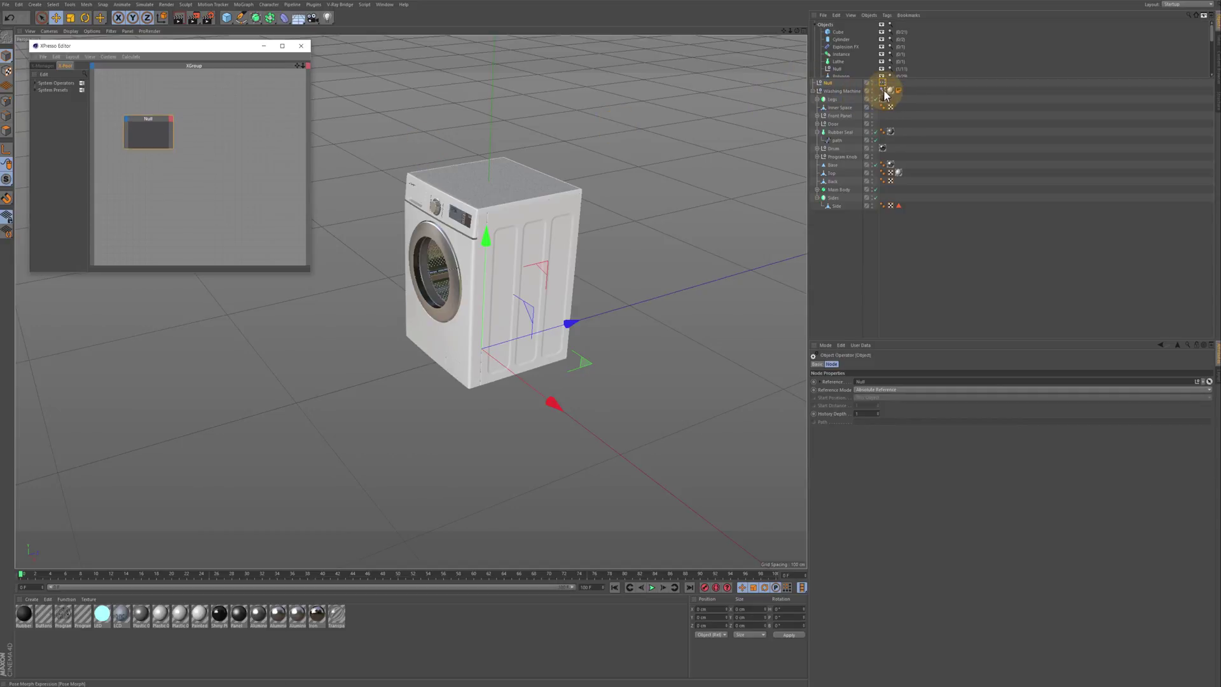
drag(882, 90, 257, 135)
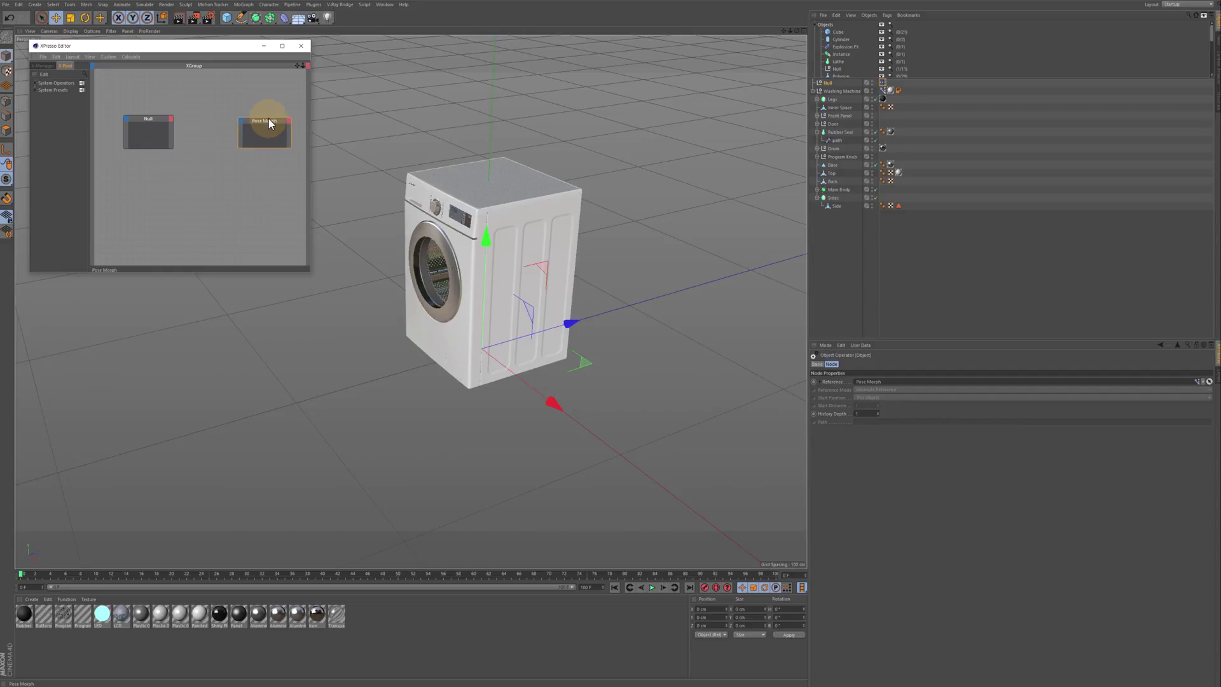
Step: Add a Range Mapper node between the Null and Pose Morph nodes
right_click(188, 175)
mouse_move(208, 179)
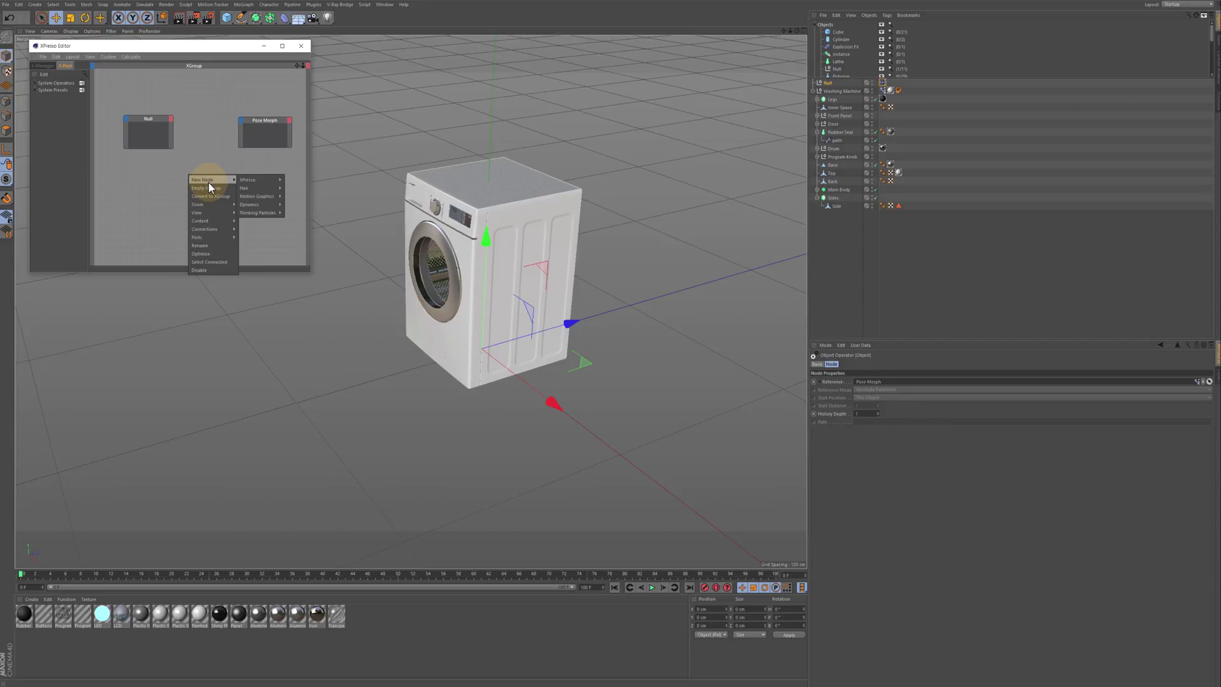
mouse_move(255, 179)
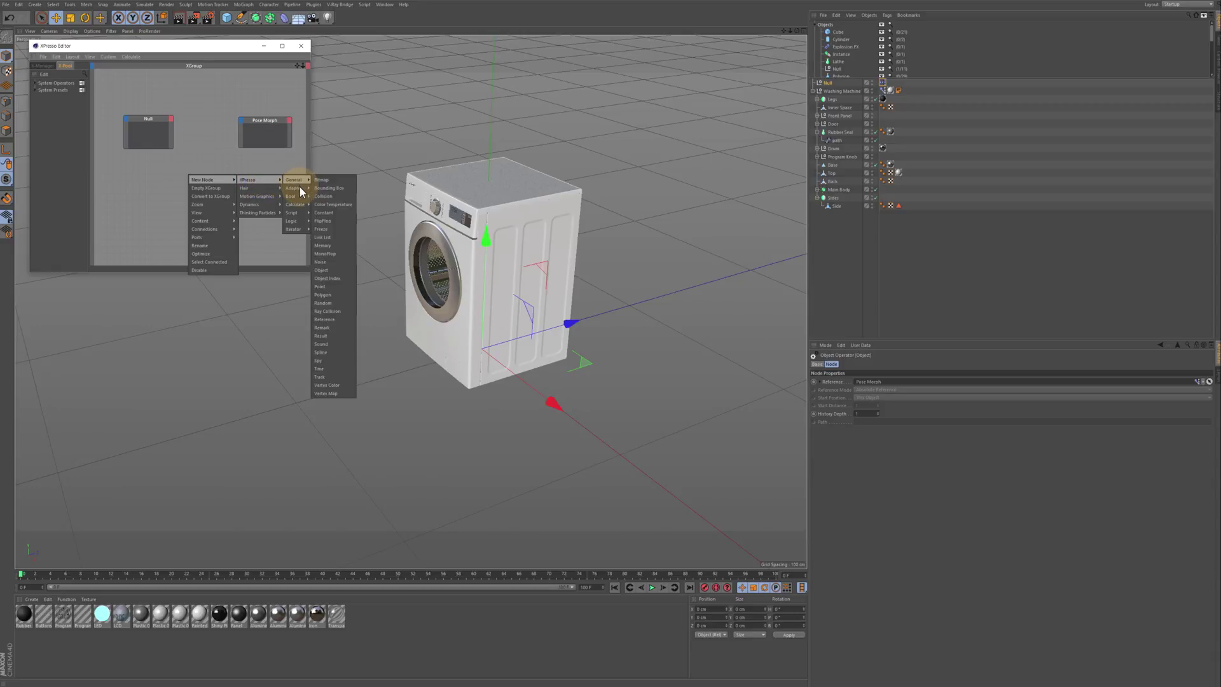
mouse_move(301, 207)
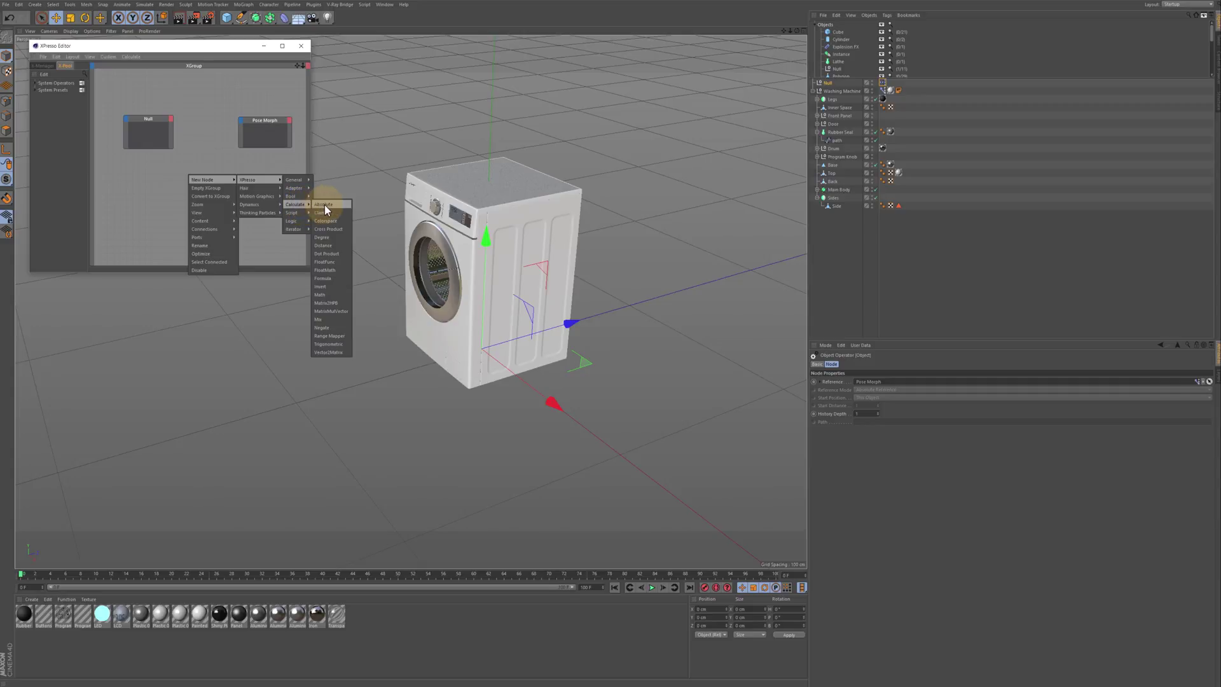
click(329, 335)
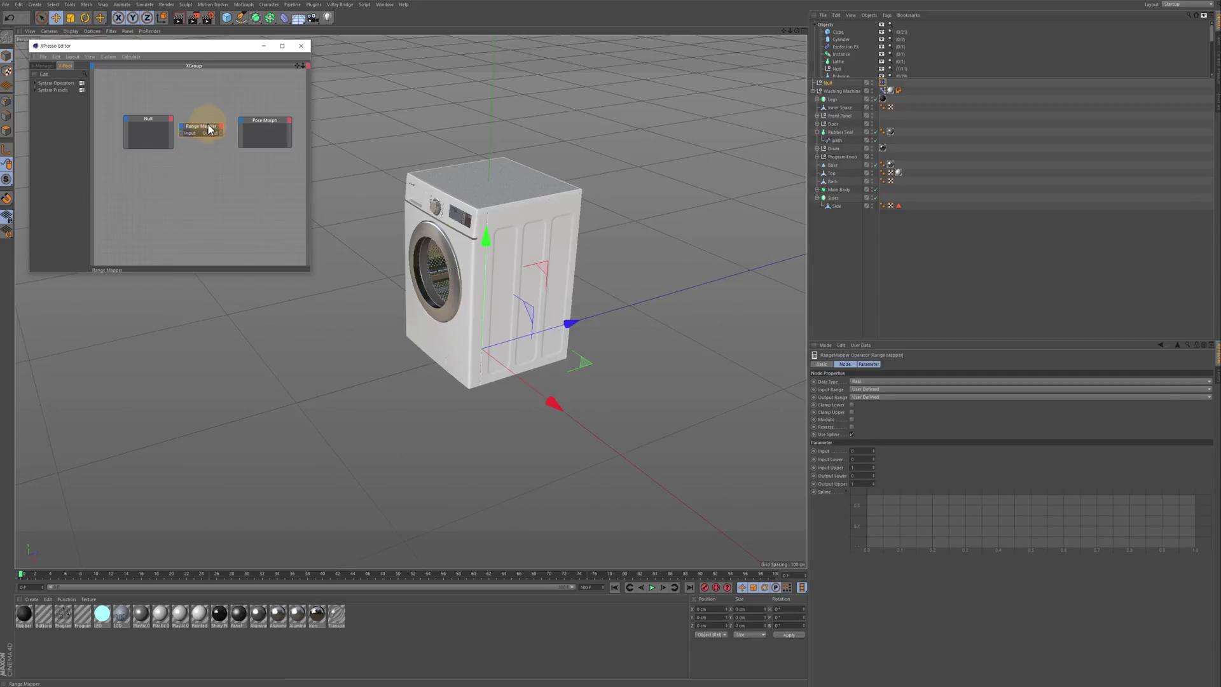
drag(209, 129, 212, 129)
Step: Add an Explode output to the Null node, connect it to the Range Mapper's Input, and enlarge the Range Mapper node
click(171, 118)
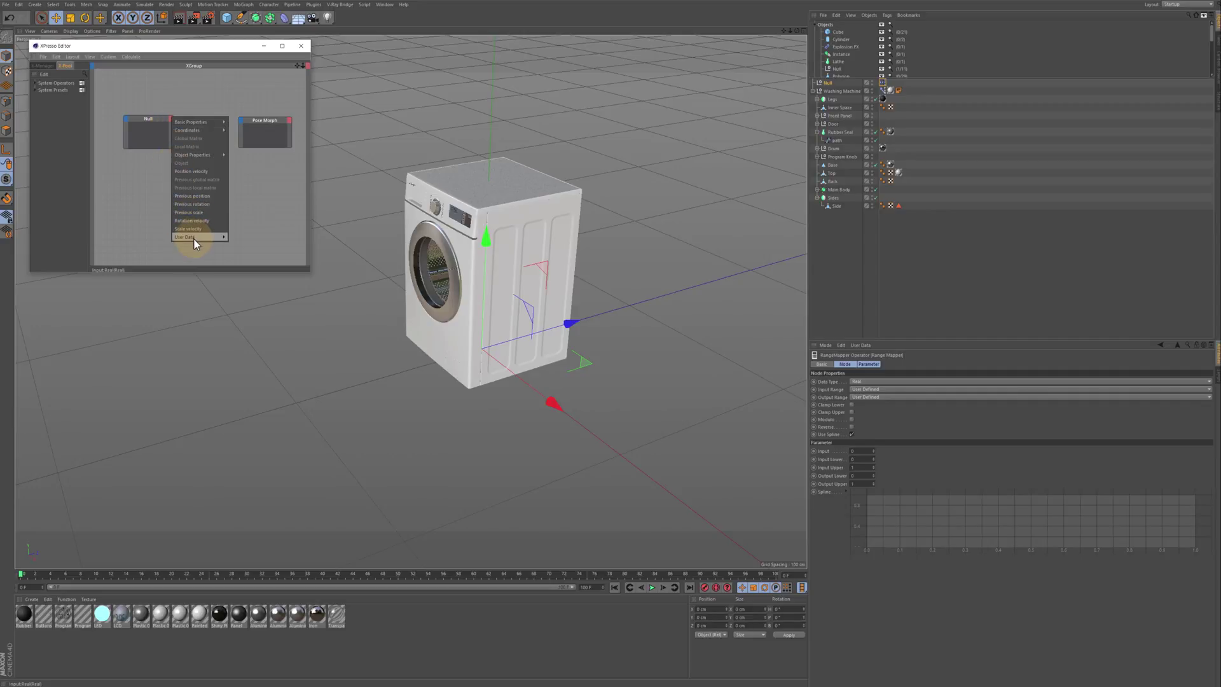
mouse_move(195, 238)
mouse_move(242, 235)
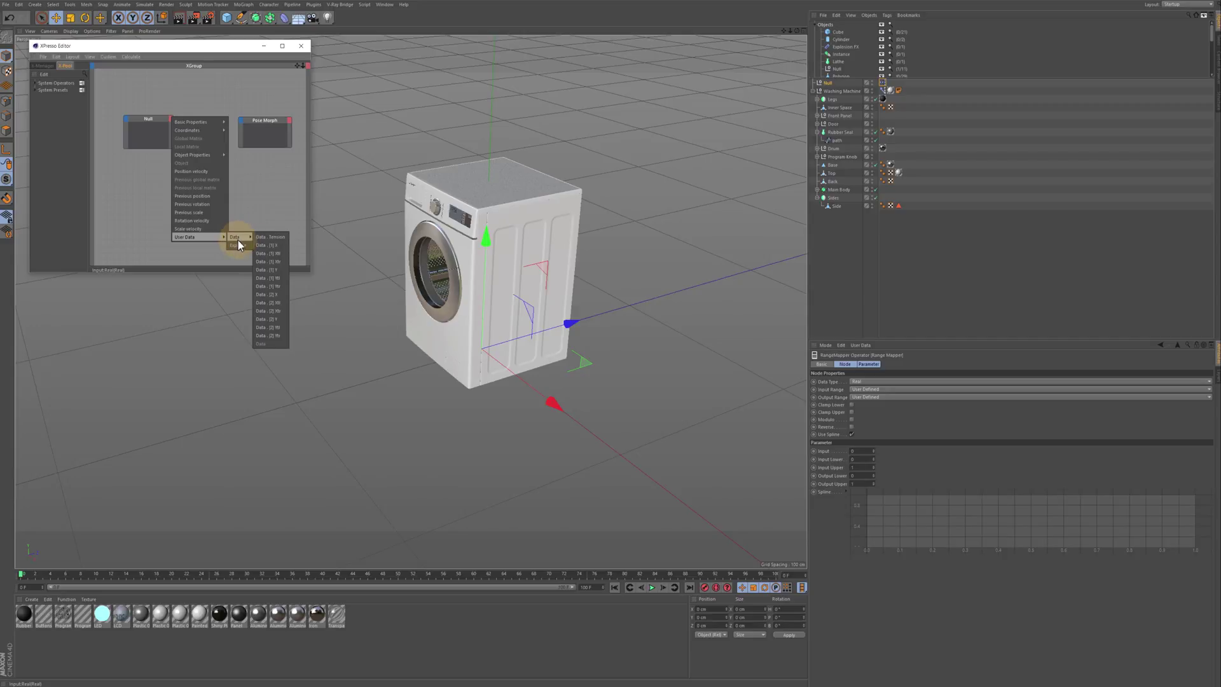
click(238, 246)
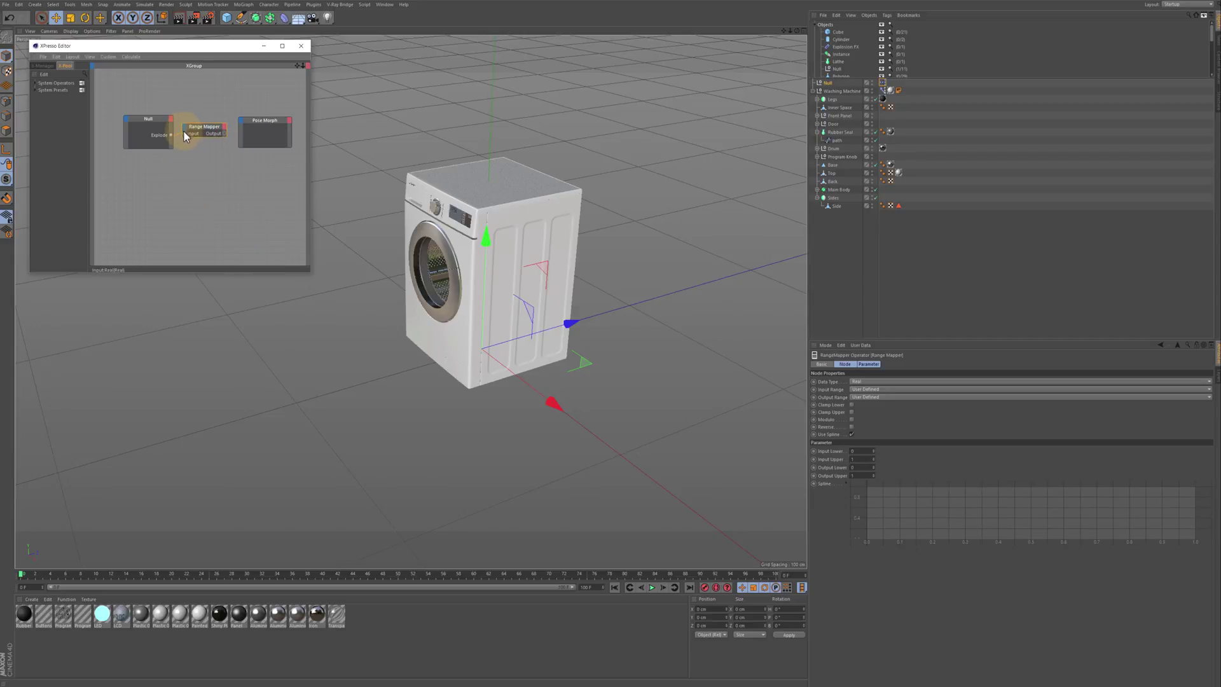
drag(209, 136, 212, 159)
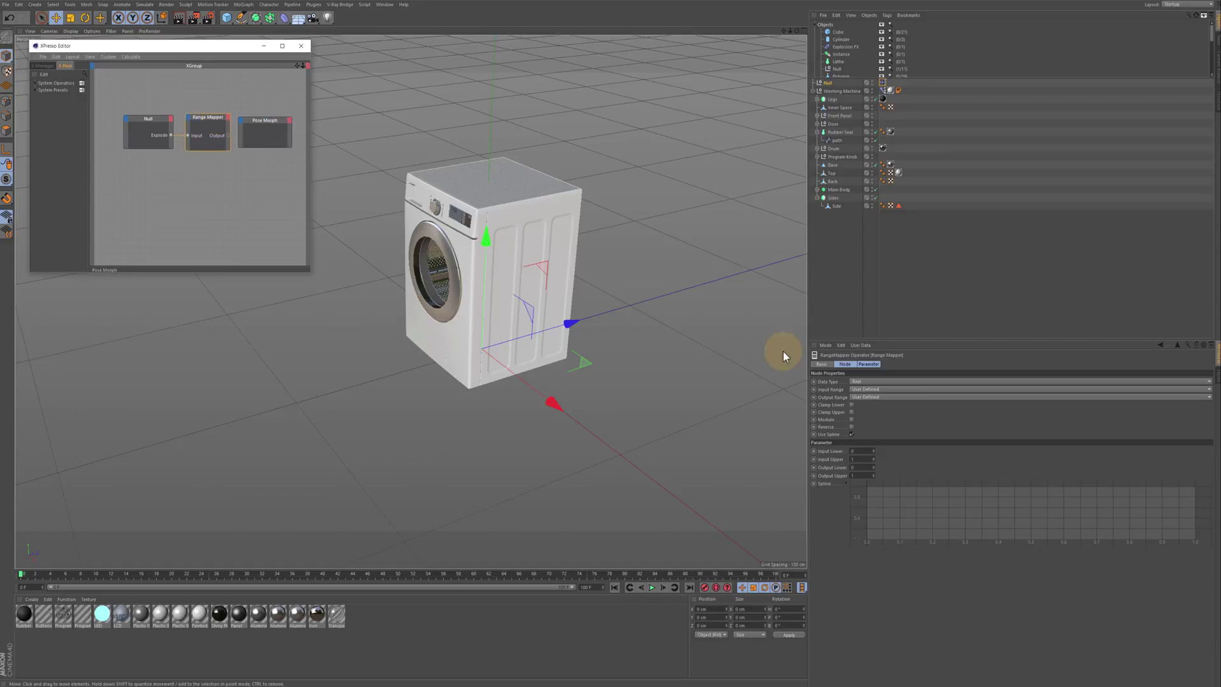
Step: Add the Data spline as an output on the Null node and connect it to the Range Mapper's Spline input
click(827, 84)
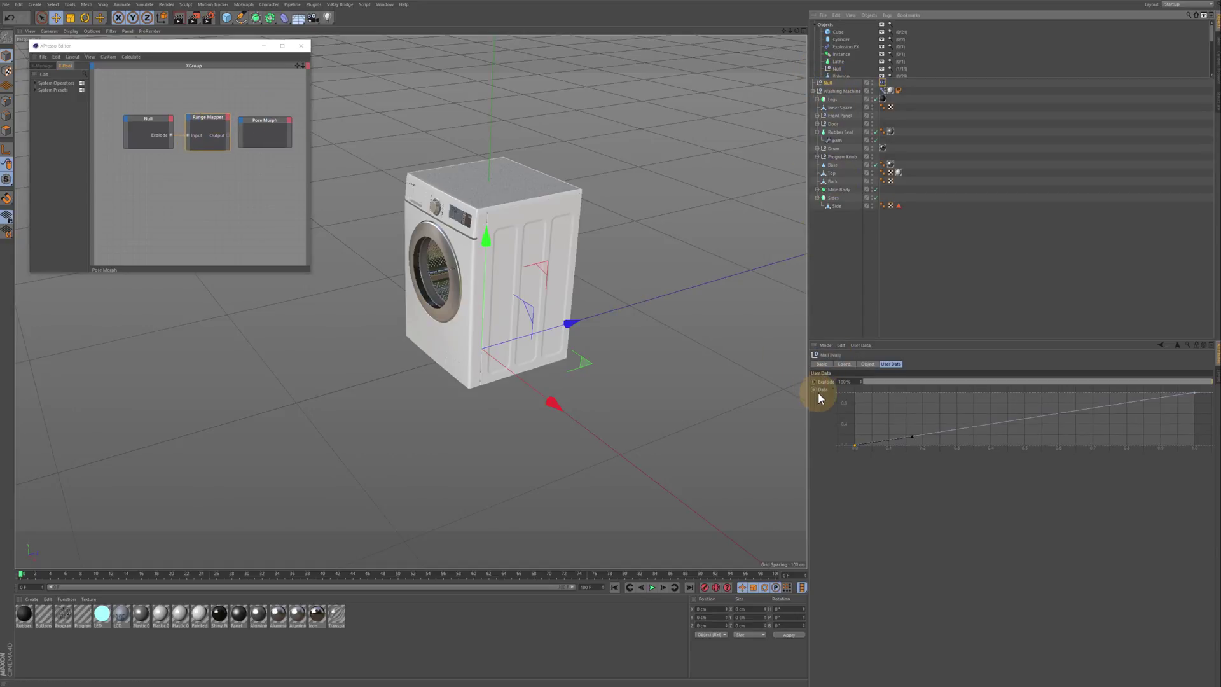
drag(822, 390, 169, 147)
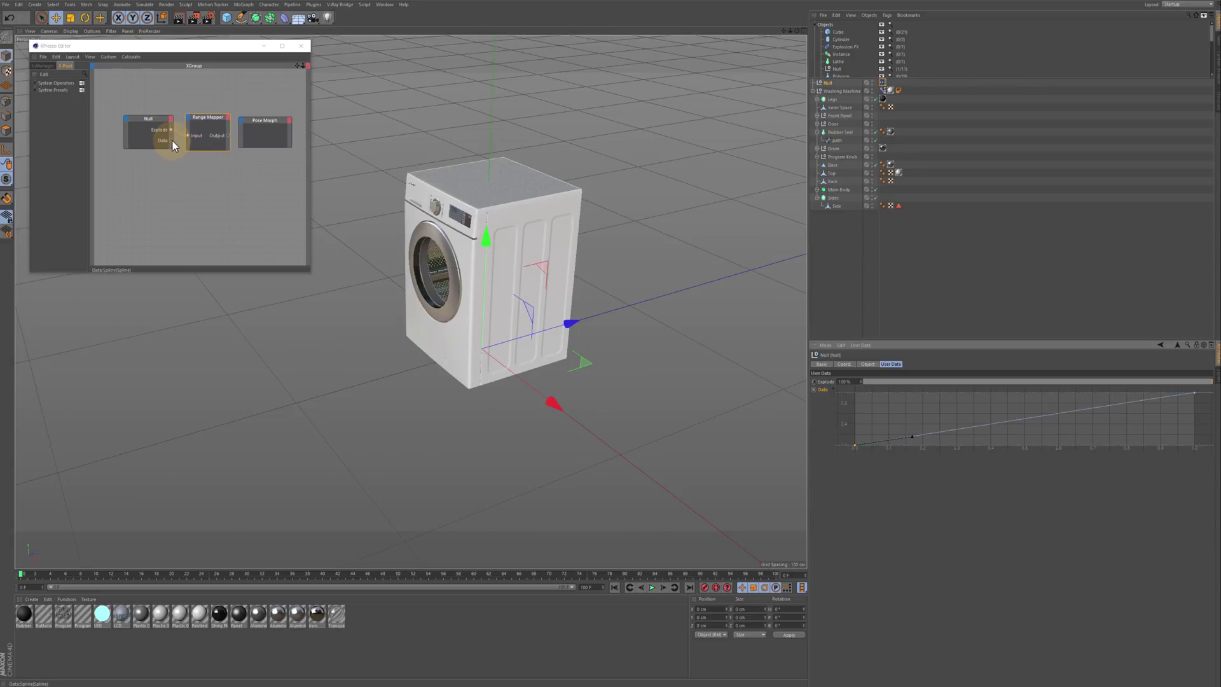
drag(171, 140, 203, 162)
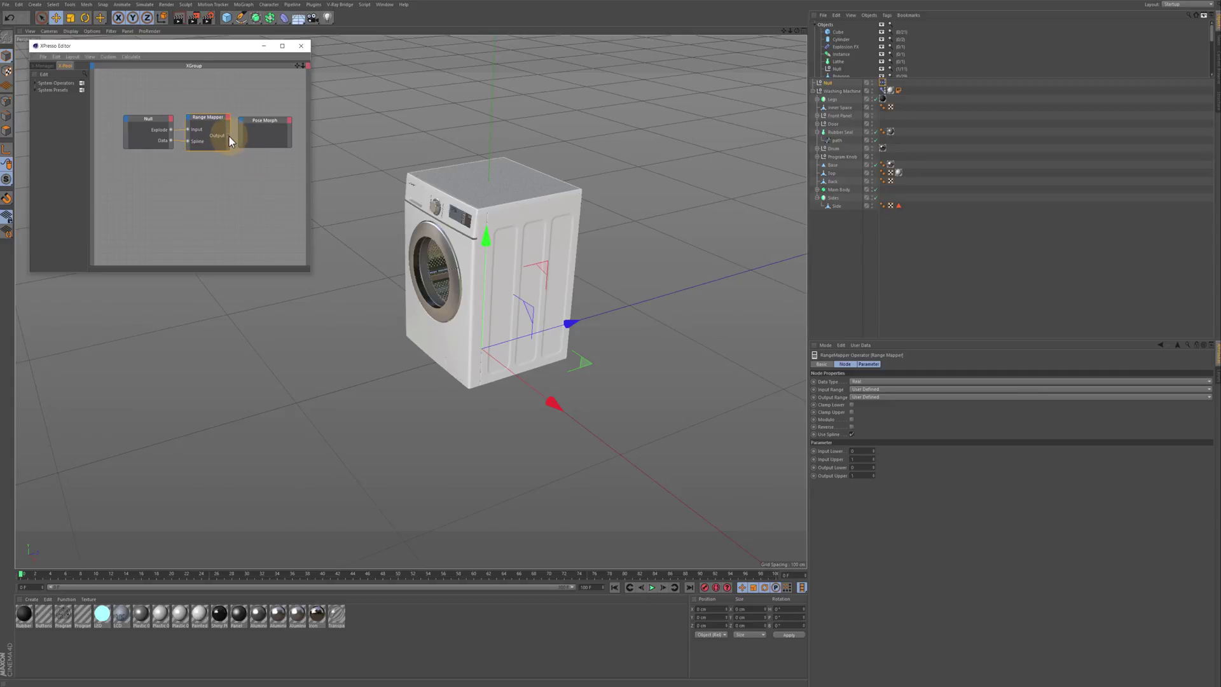
drag(229, 136, 241, 121)
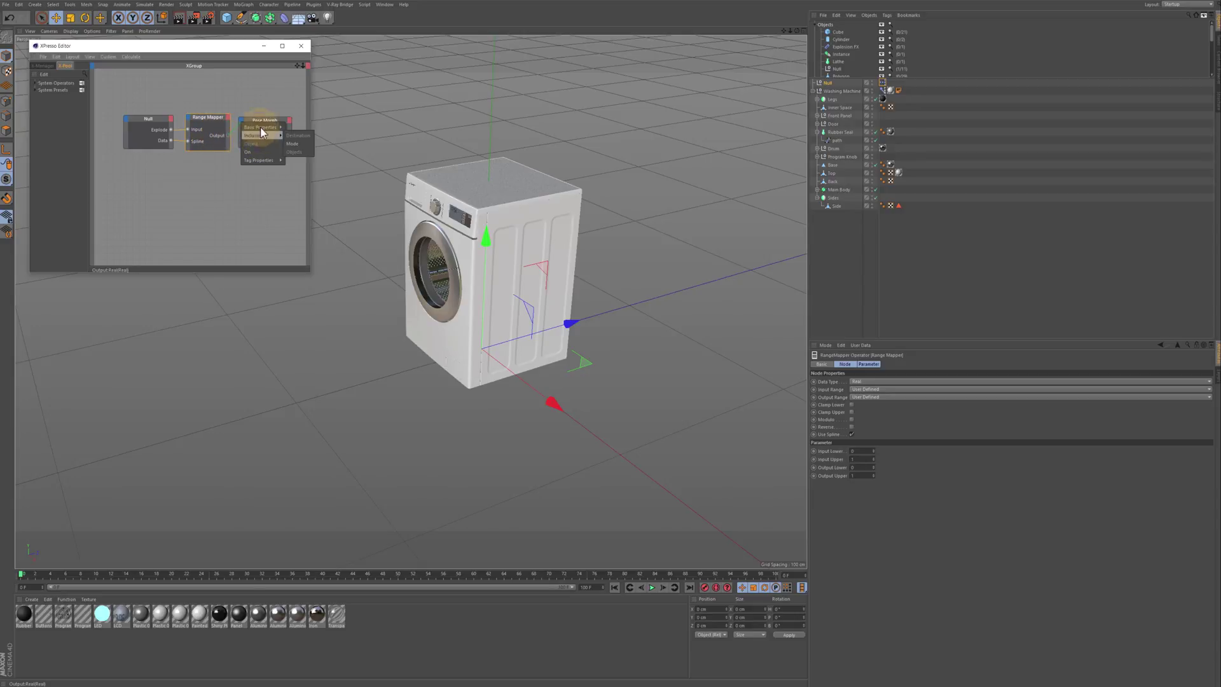
mouse_move(266, 160)
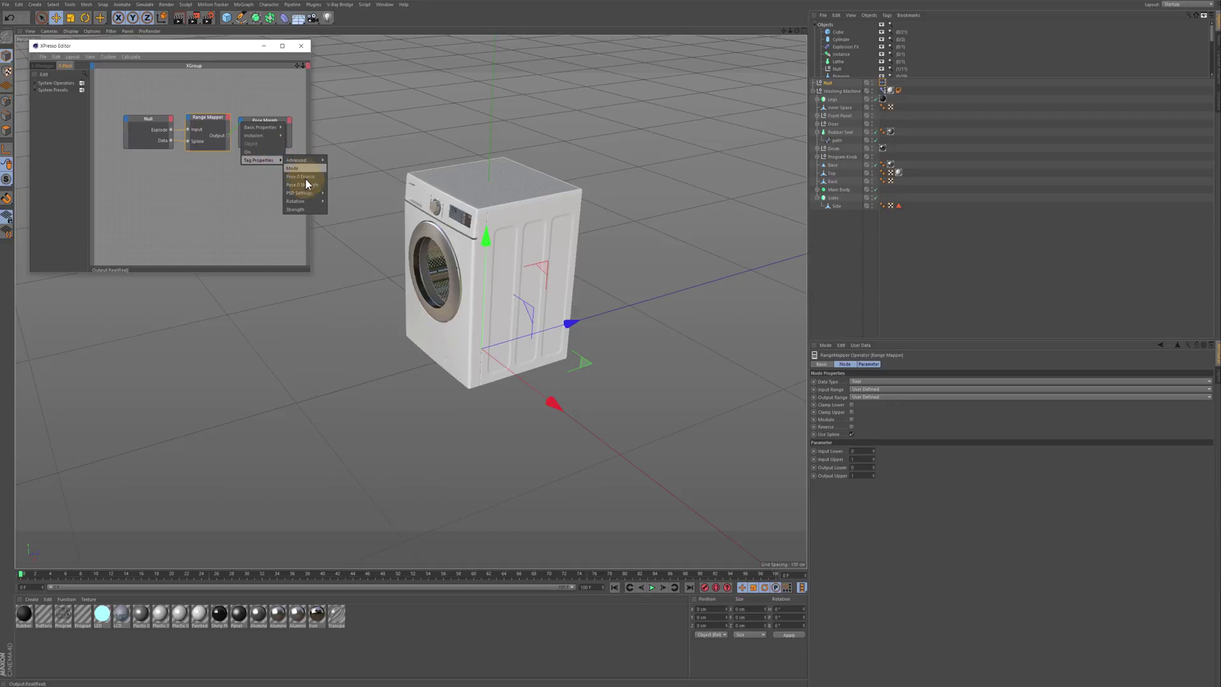
click(303, 207)
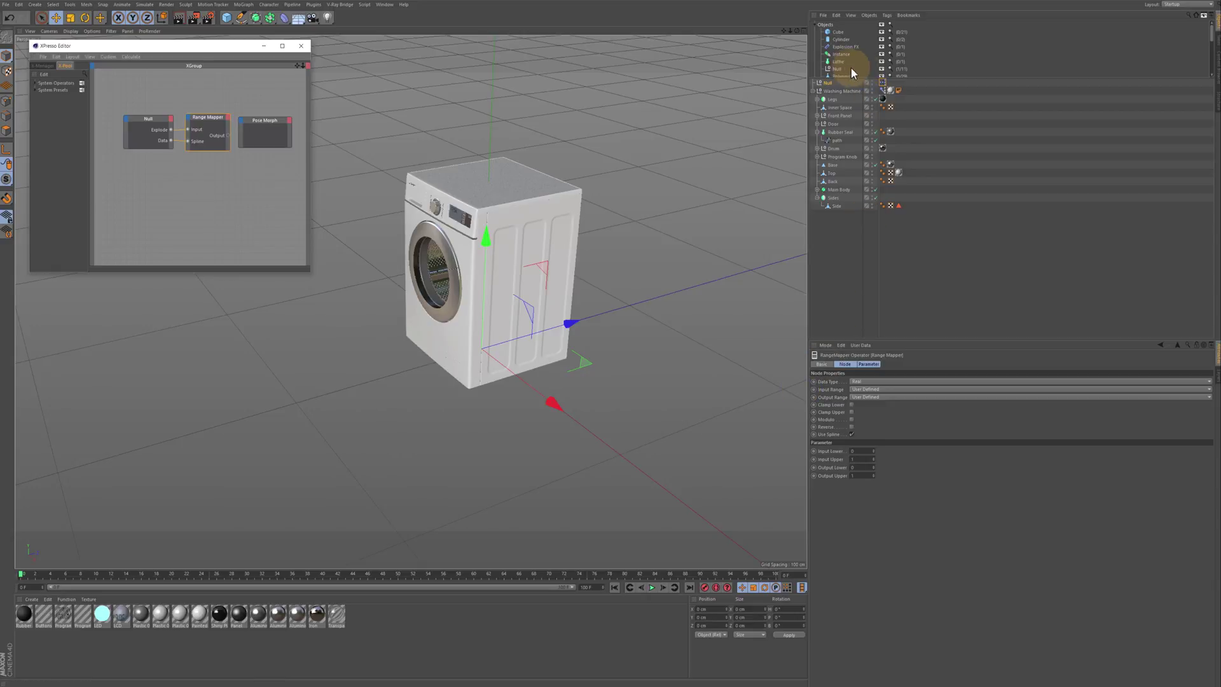
Step: Add the tag's Pose.0 strength as an input on the Pose Morph node and connect the Range Mapper's Output to it
click(881, 90)
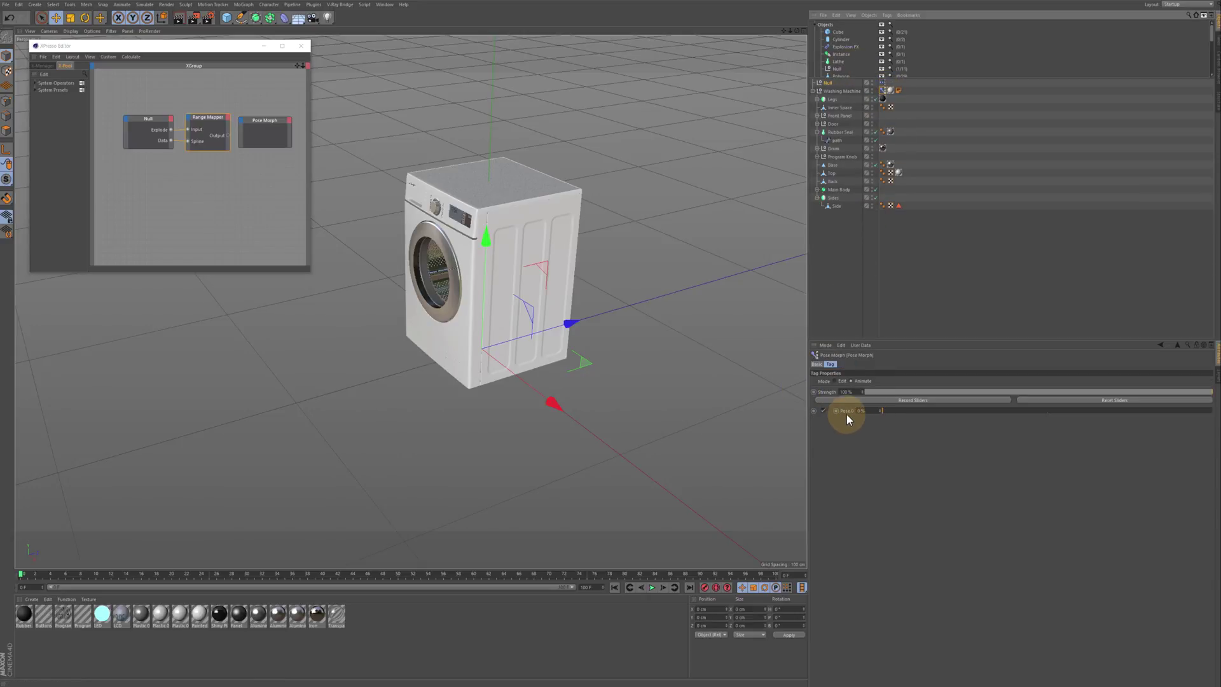
drag(846, 415, 300, 148)
click(244, 148)
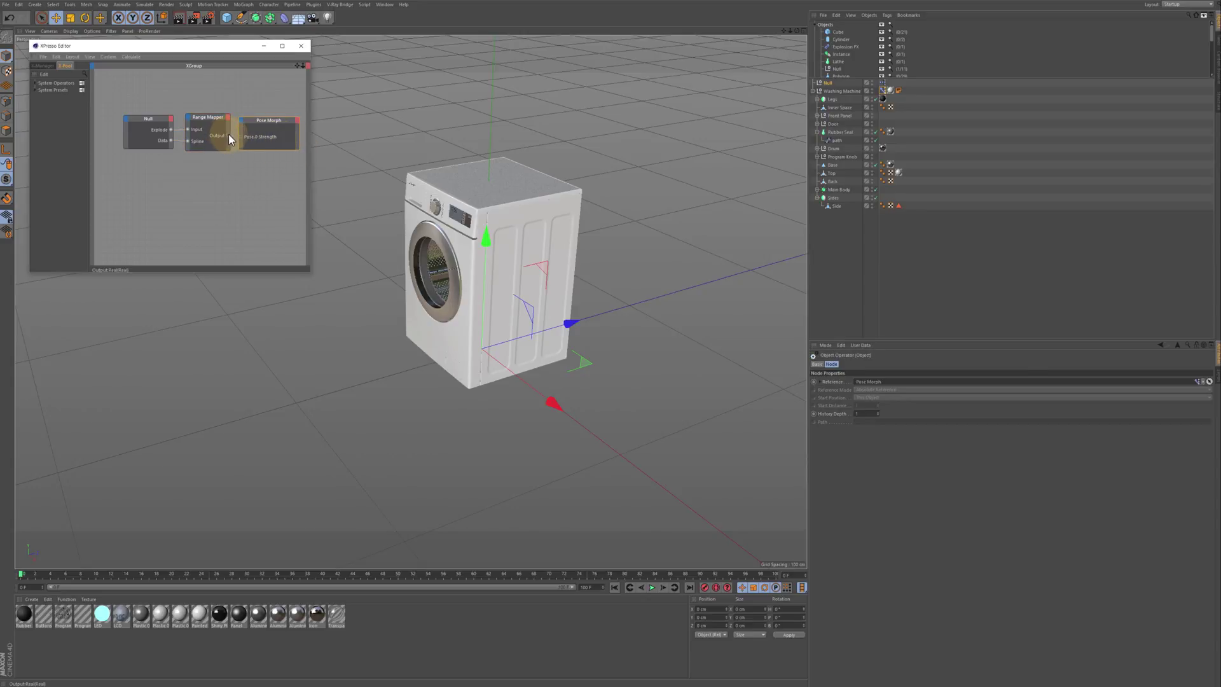
drag(241, 137, 243, 137)
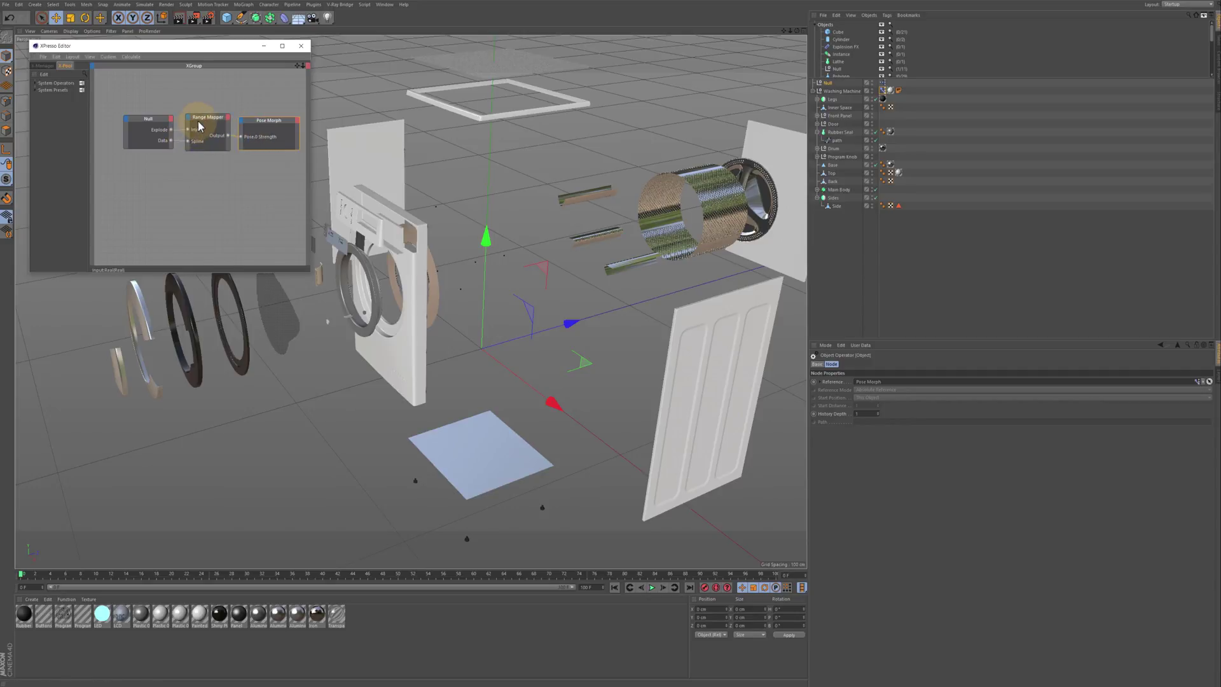
Step: Test the null's Explode slider, then flatten the Data curve's start by extending its first tangent to about 0.3 along the horizontal axis
click(835, 83)
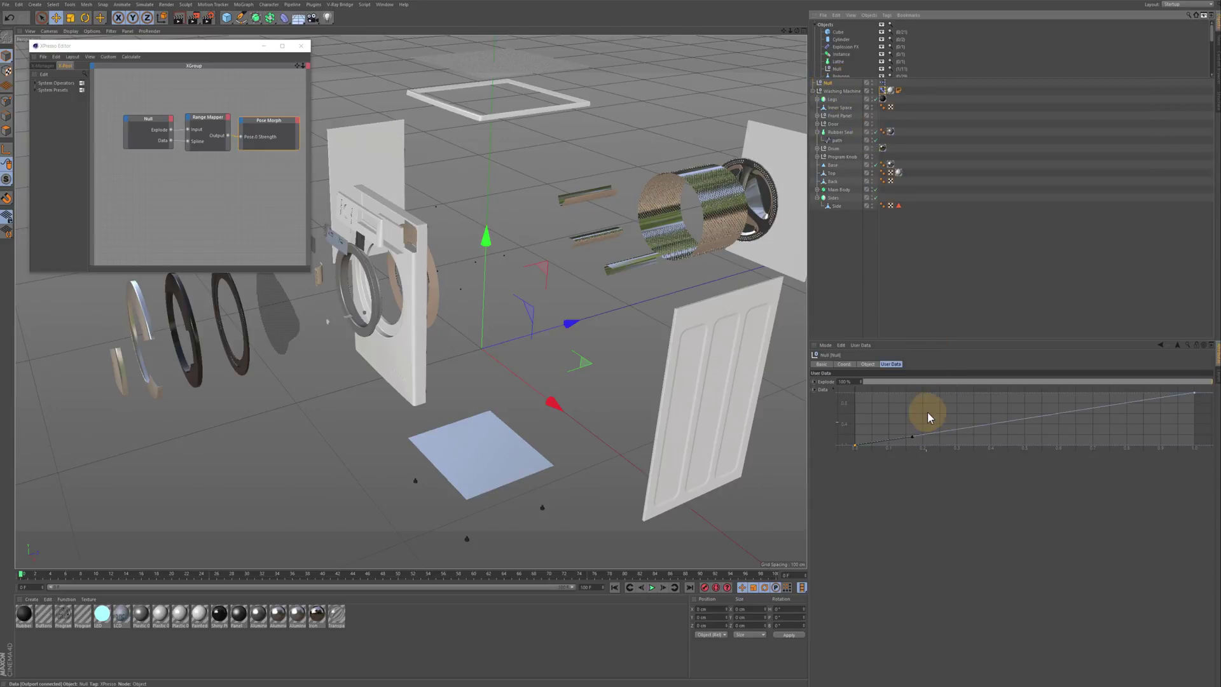
drag(1163, 382, 1217, 414)
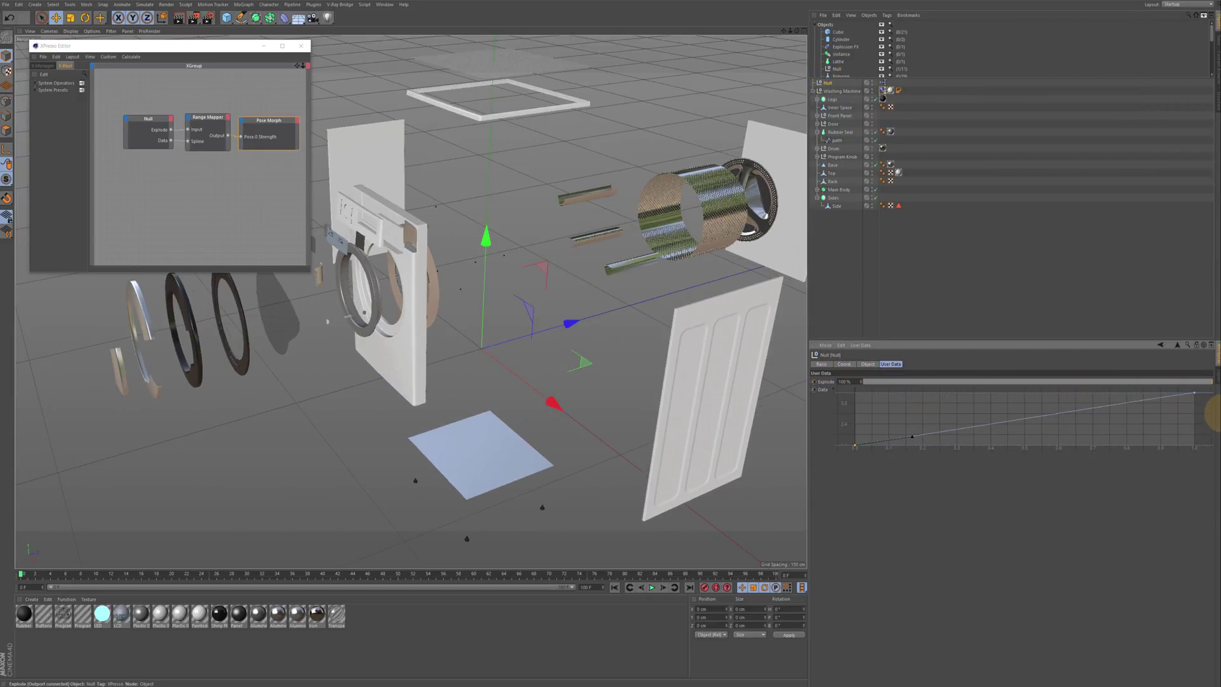
click(912, 436)
drag(914, 438, 964, 443)
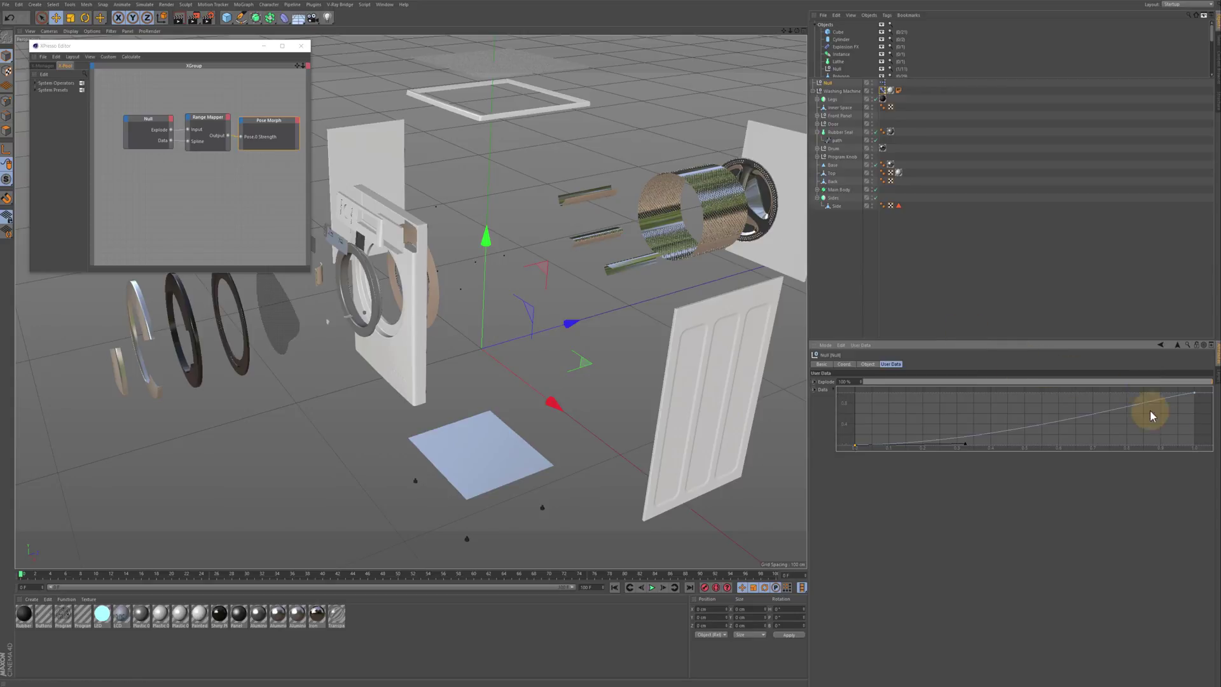
click(205, 122)
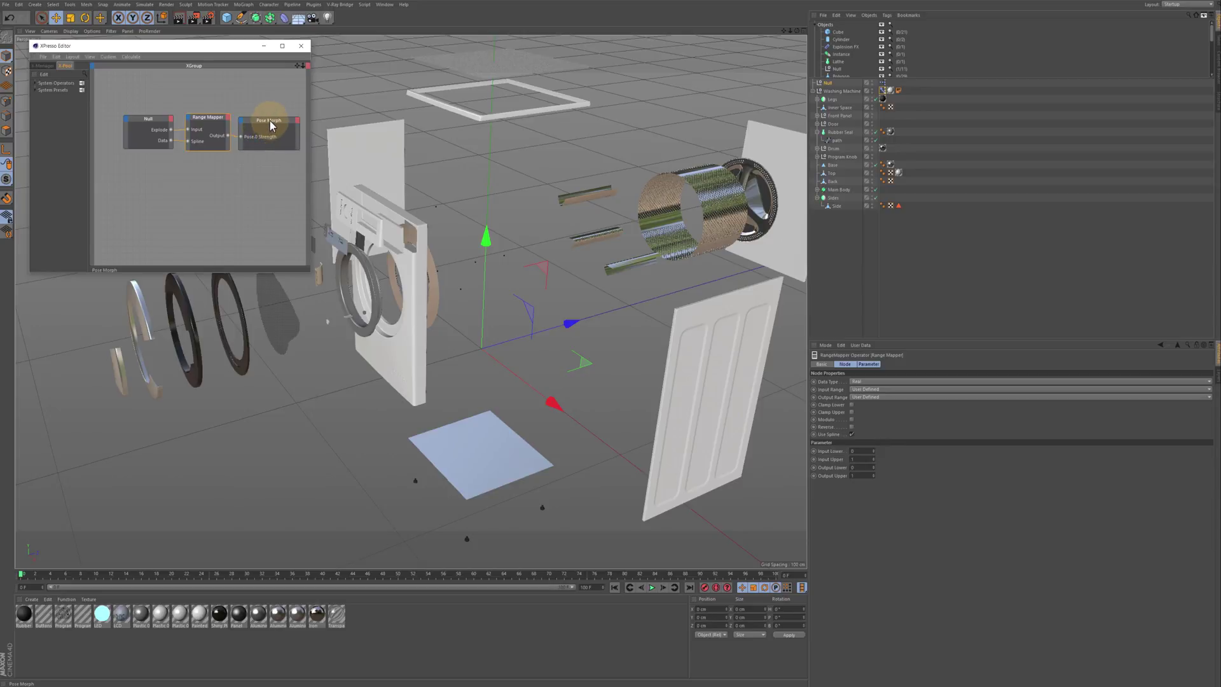
click(828, 83)
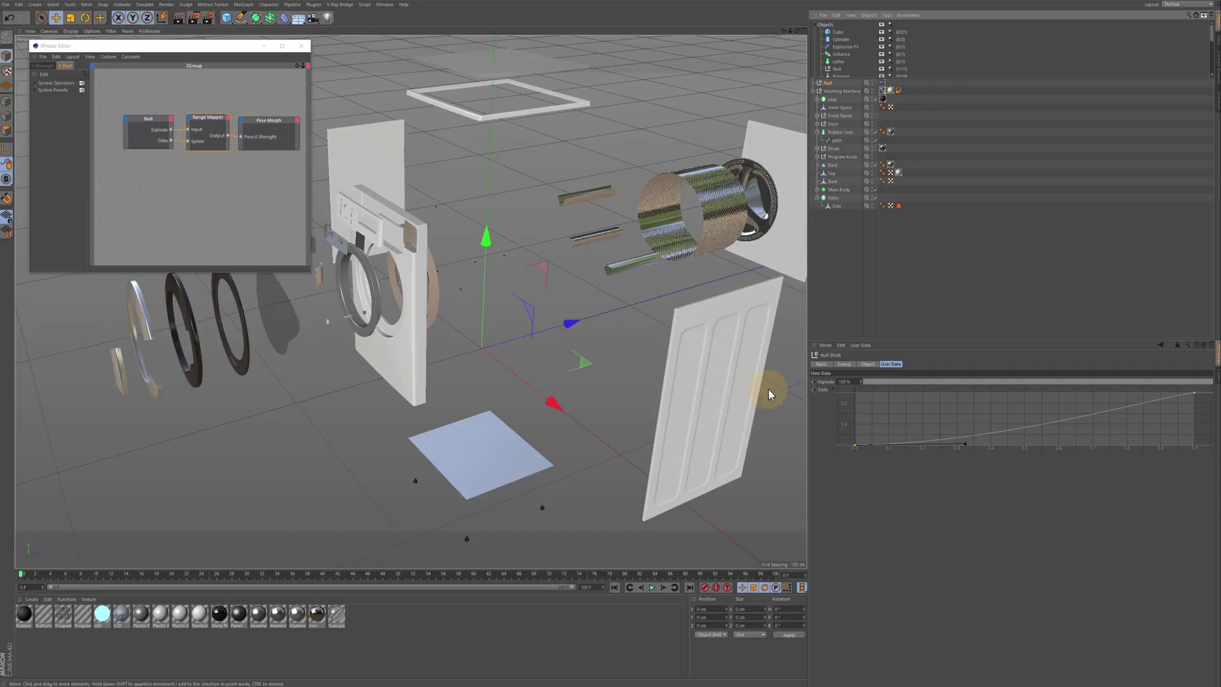
Step: Keyframe the null's Explode value at 100% on frame 0 and 0% on frame 50, then scrub back to frame 0
ctrl+click(813, 381)
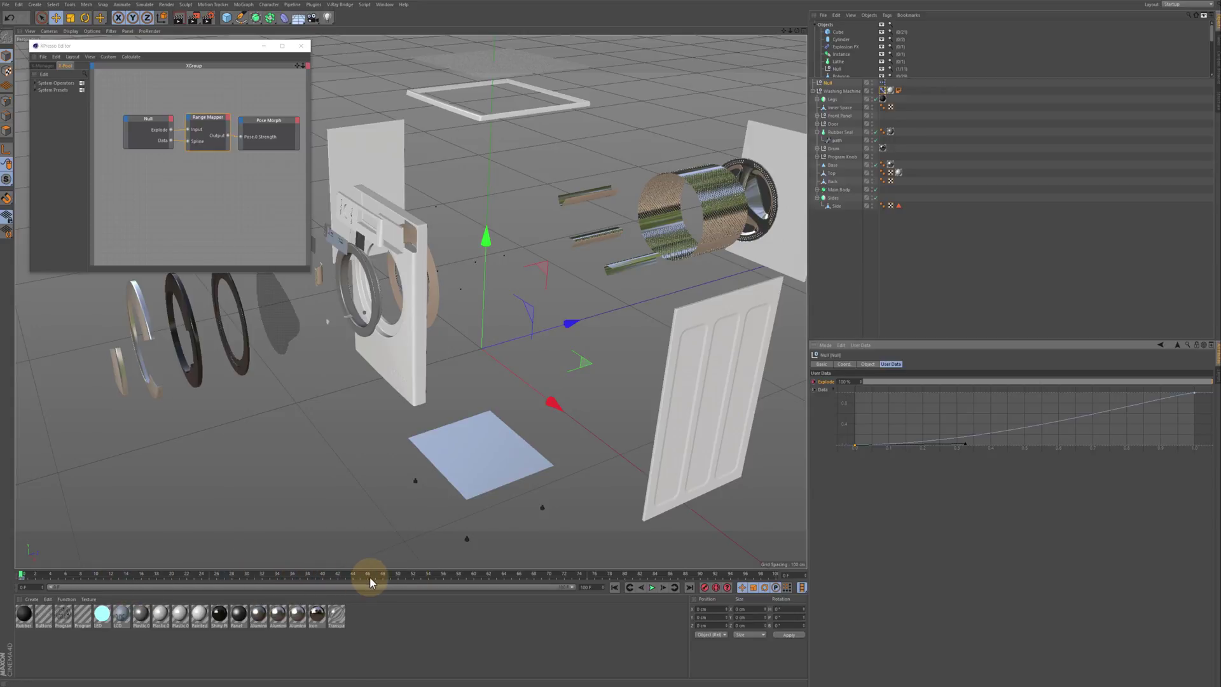
click(398, 577)
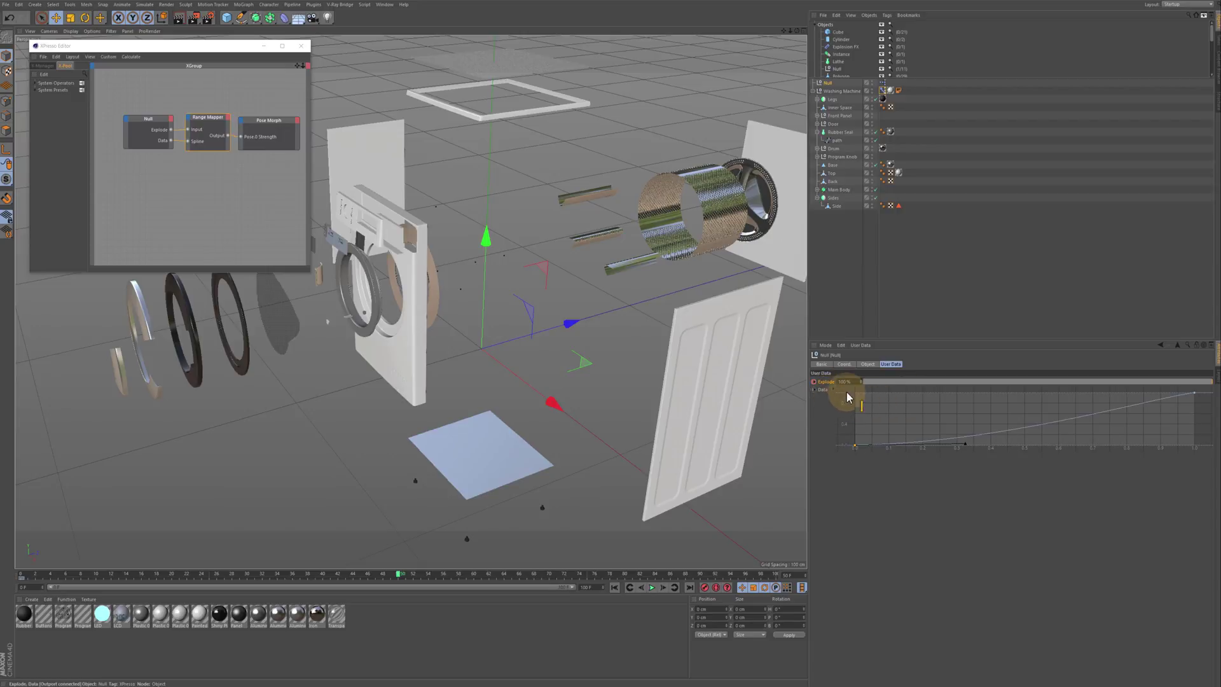
drag(1001, 381, 823, 378)
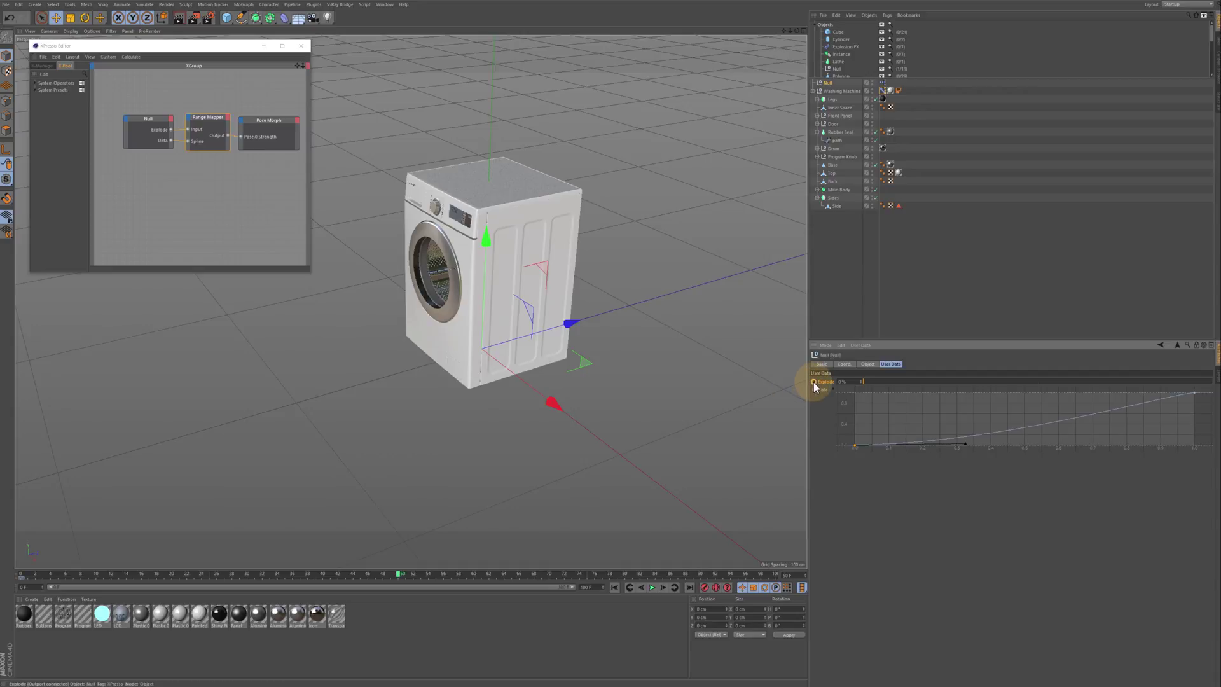
click(814, 382)
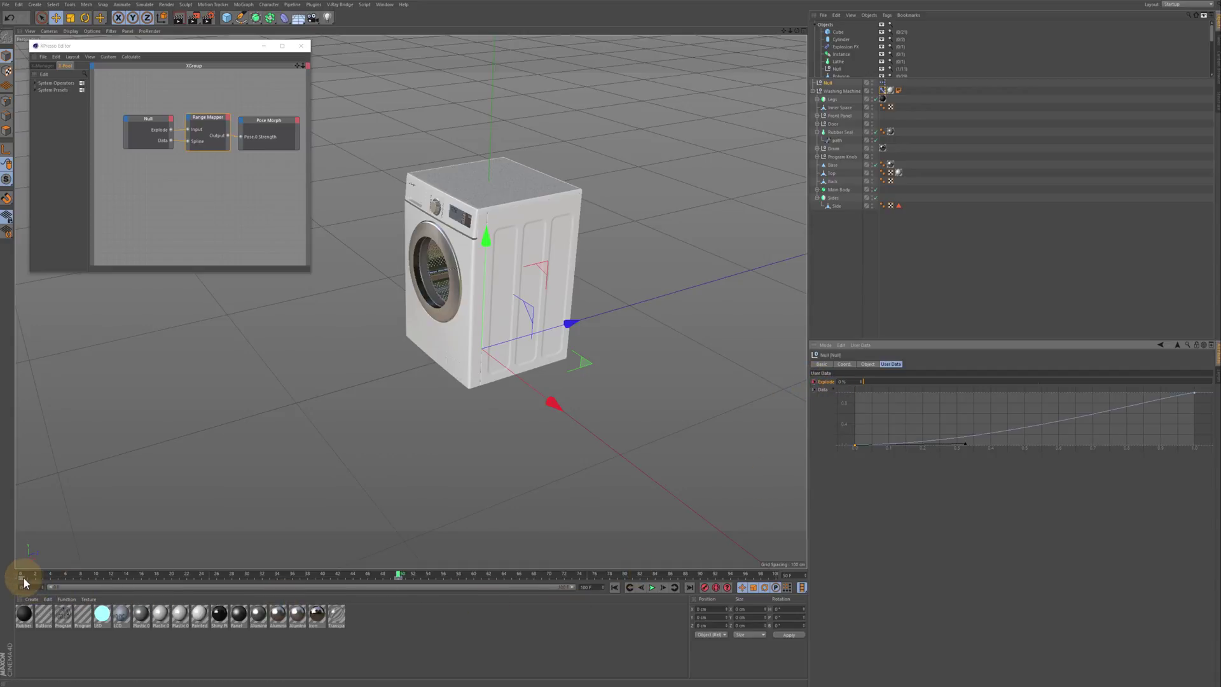
mouse_move(26, 576)
mouse_down()
mouse_move(368, 586)
mouse_move(20, 574)
mouse_up()
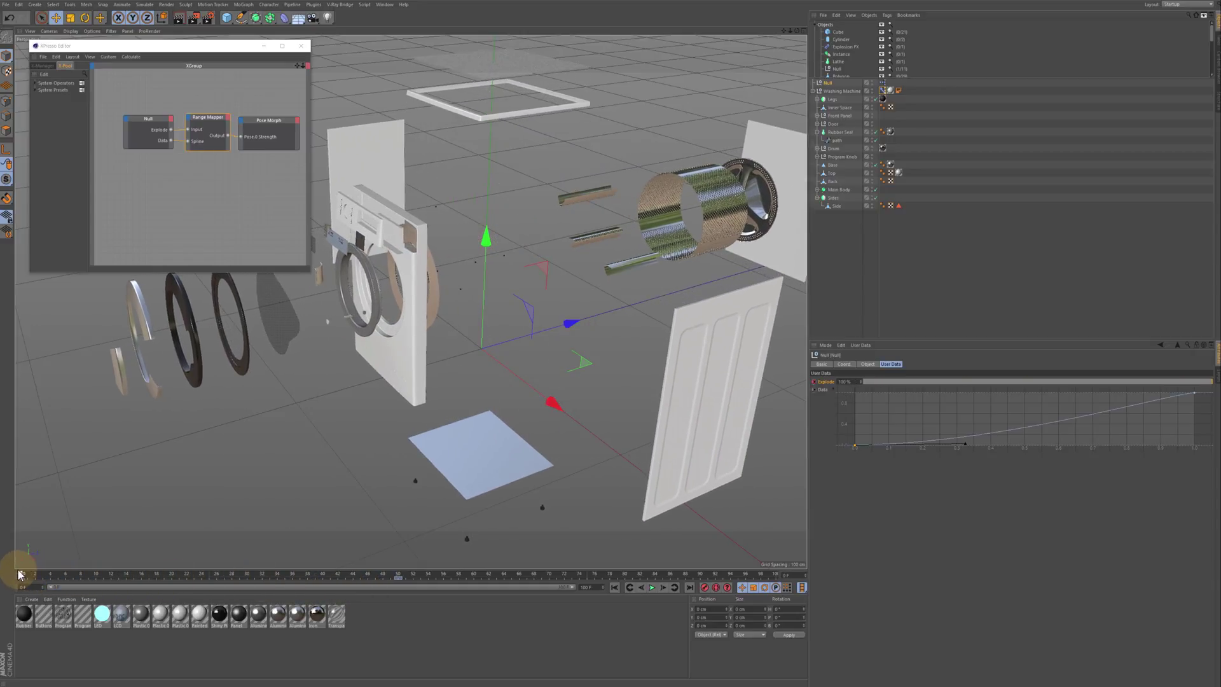
Step: Add a point to the Data curve at about 0.63 along the horizontal axis and raise it to about 1.0
click(1194, 393)
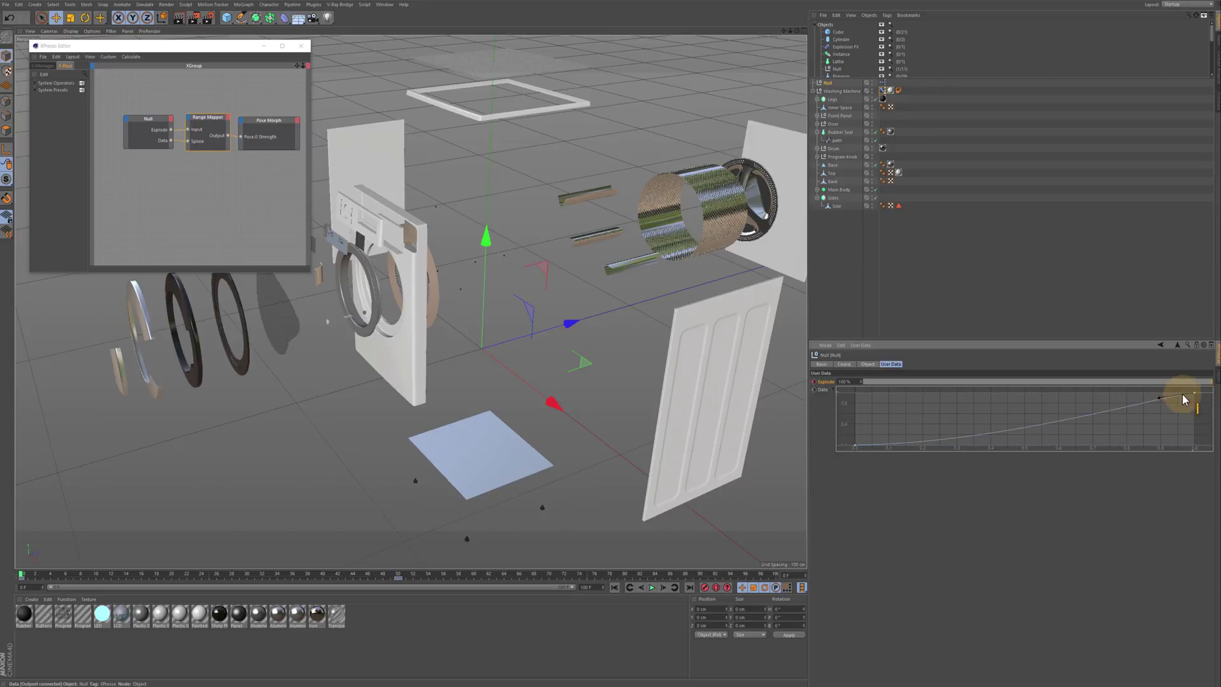
ctrl+click(1069, 415)
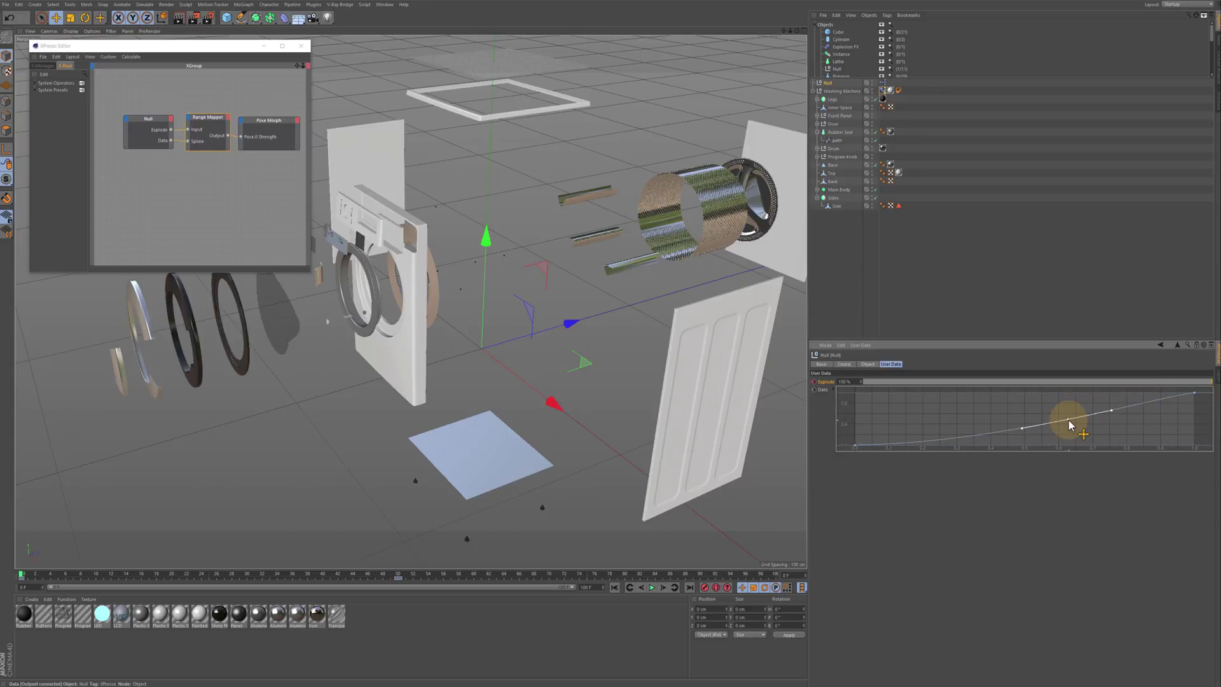
drag(1070, 412, 1069, 392)
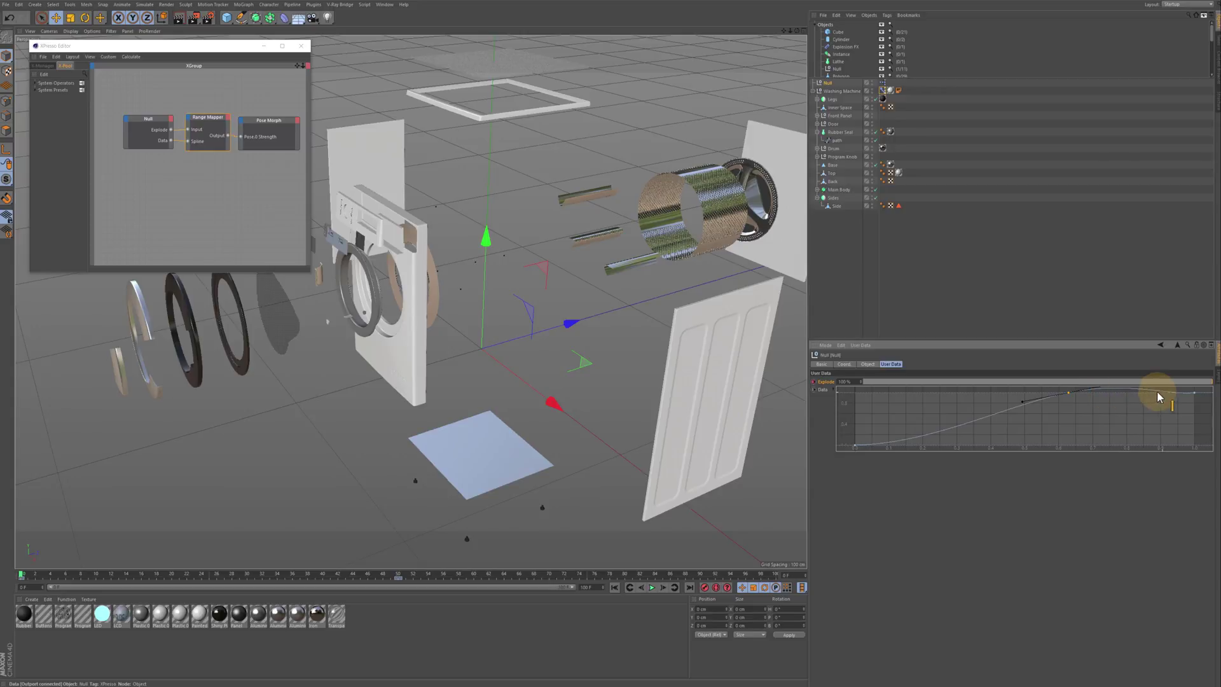
Step: Scrub from the first frame, shorten the timeline's preview range to just past frame 50, and play the explosion animation
click(21, 576)
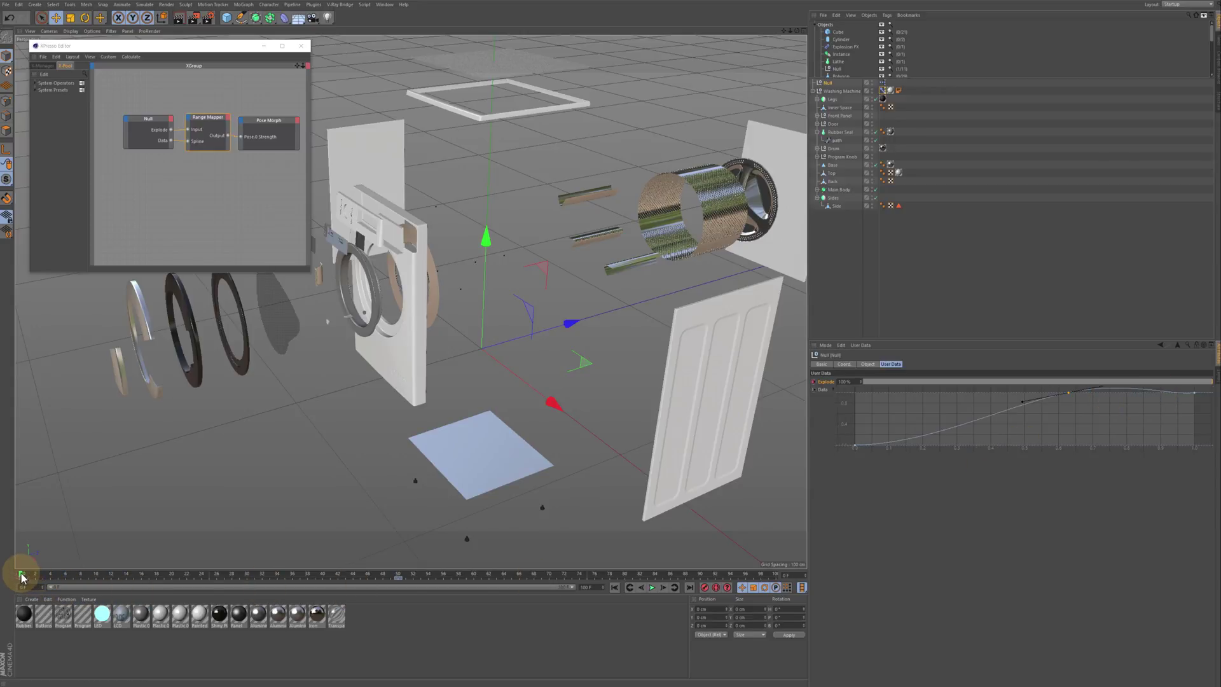
mouse_move(21, 576)
mouse_down()
mouse_move(264, 574)
mouse_move(21, 560)
mouse_move(346, 587)
mouse_move(8, 577)
mouse_up()
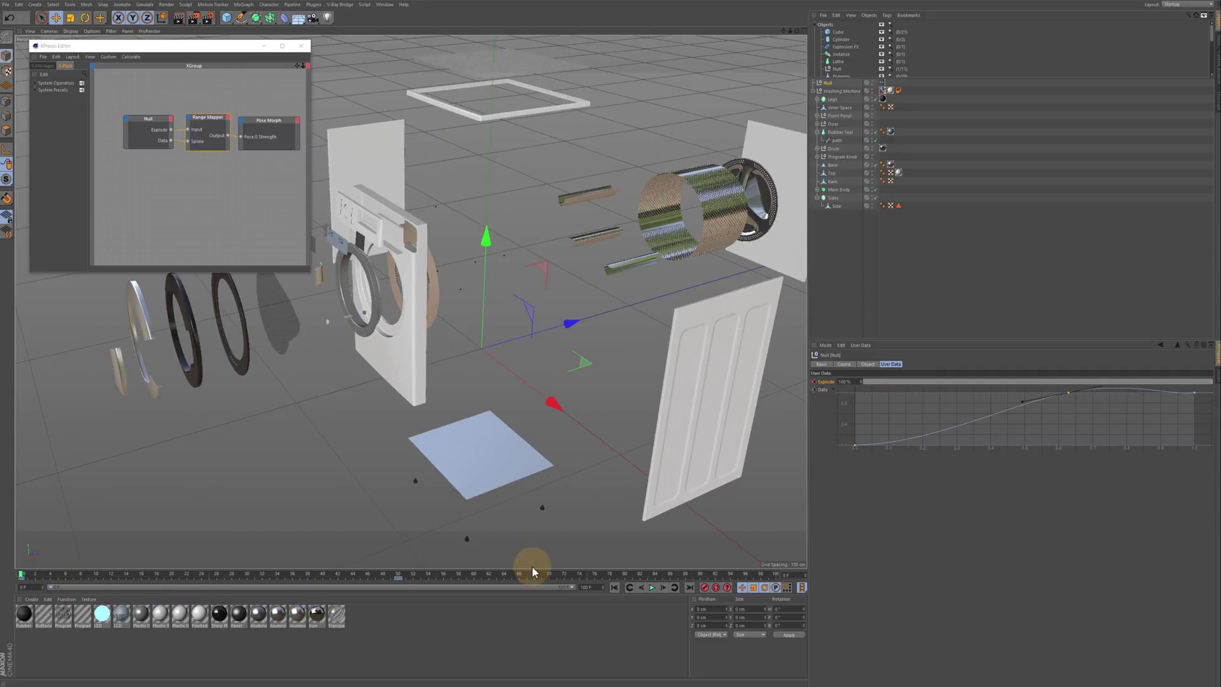
drag(569, 587, 325, 593)
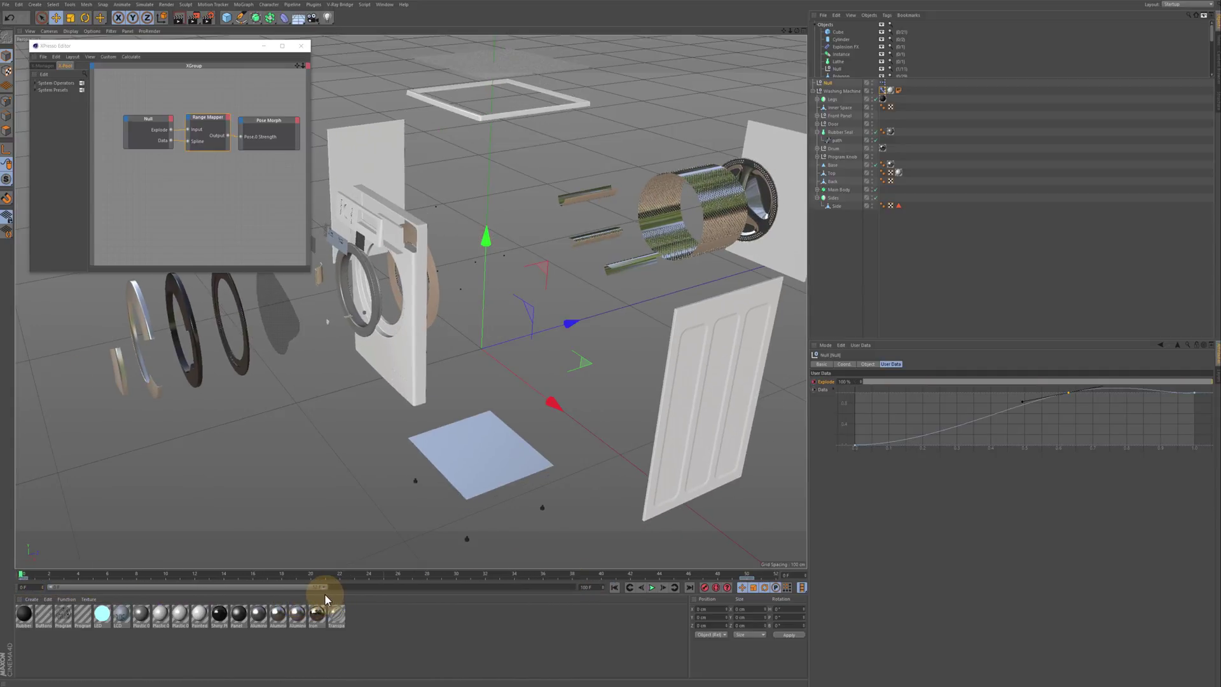
click(651, 587)
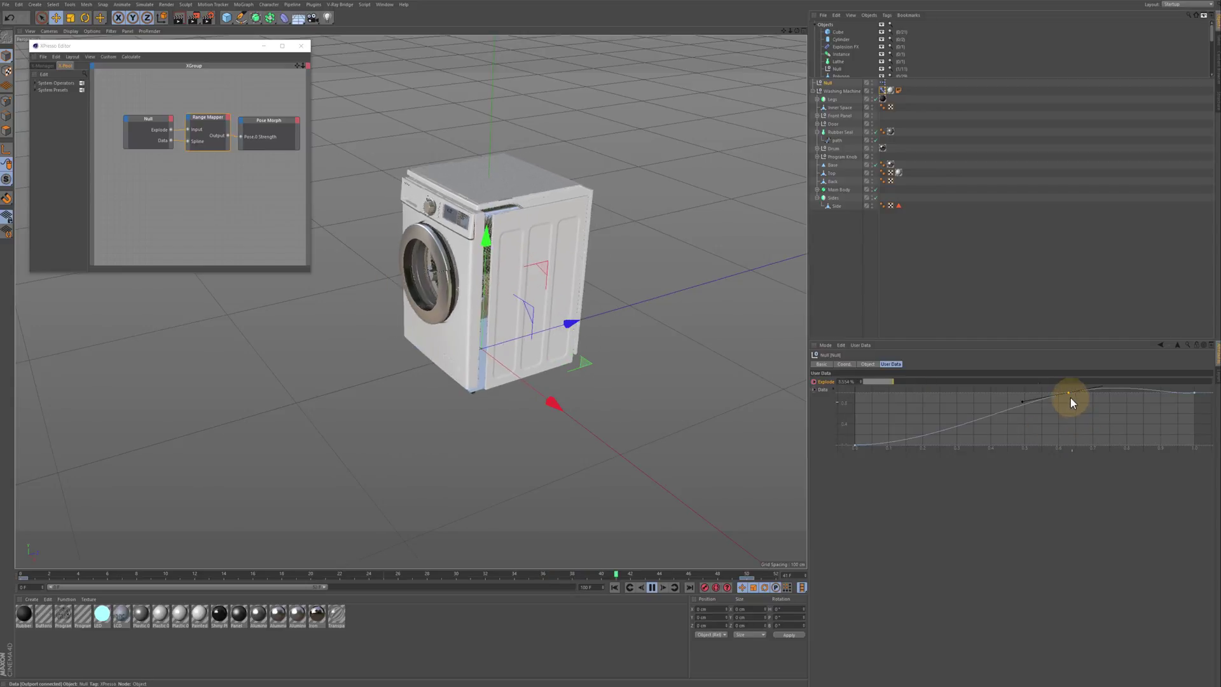
Step: During playback, lower the Data curve's middle point to about 0.8, extend the first point's flat tangent to about 0.36, and stop playback
drag(1068, 392, 1067, 403)
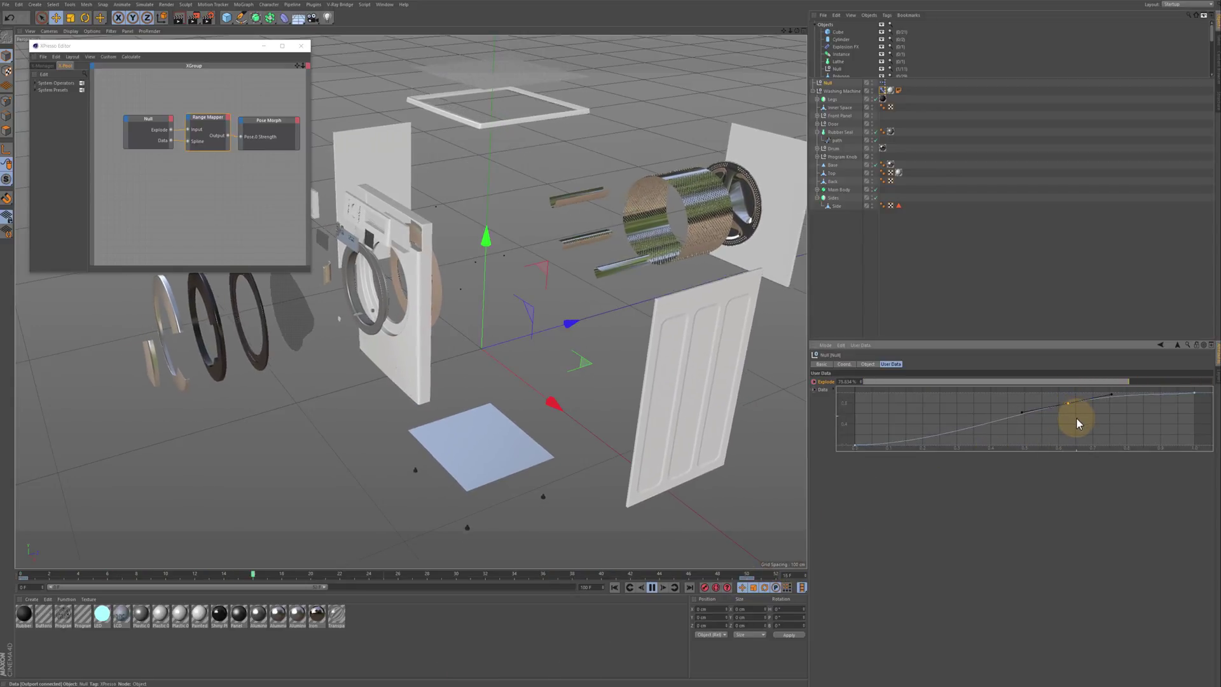
click(855, 445)
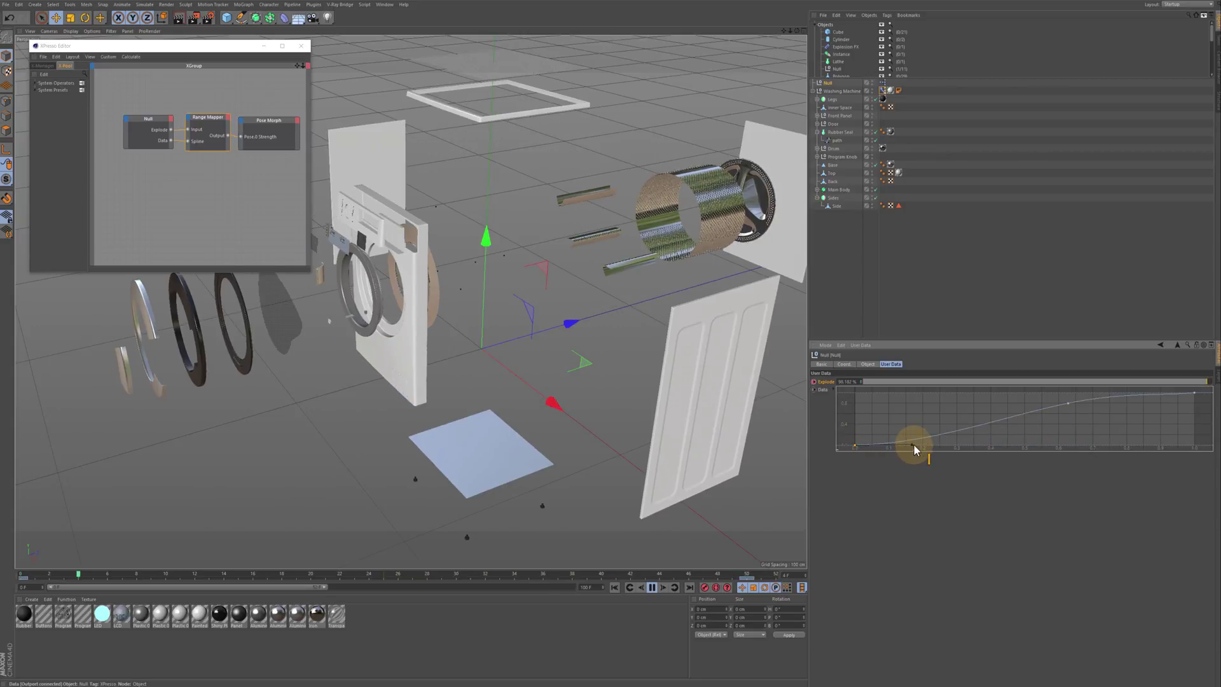
drag(914, 445, 978, 448)
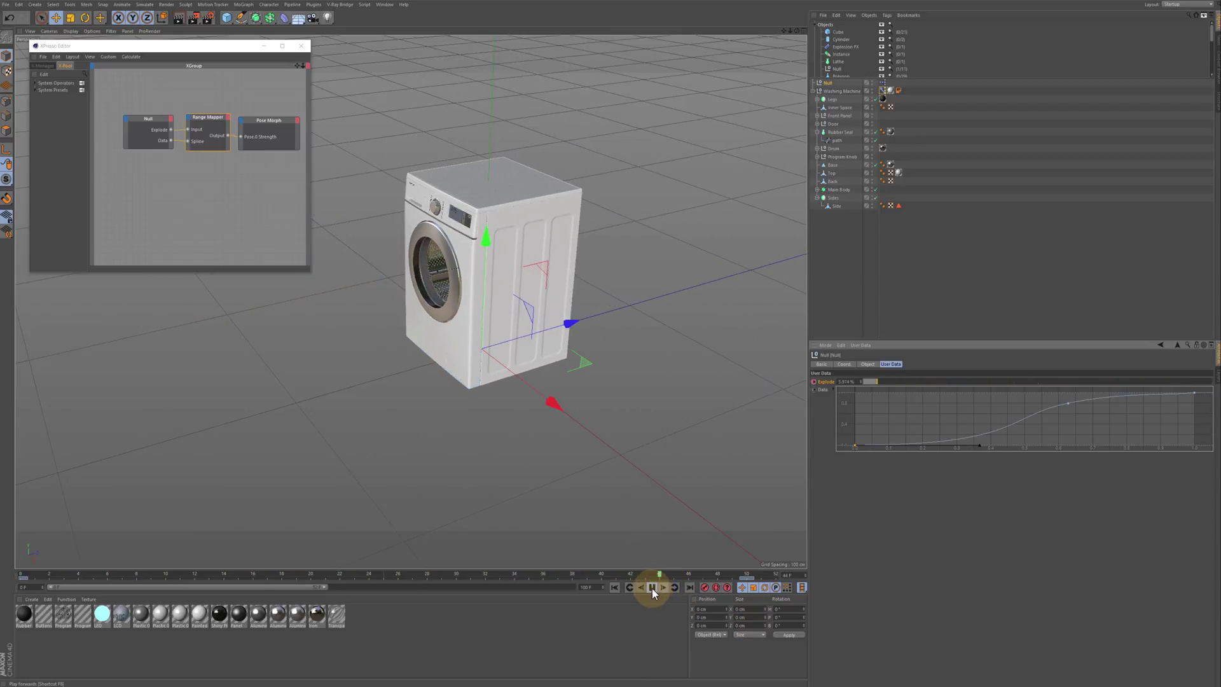
click(651, 587)
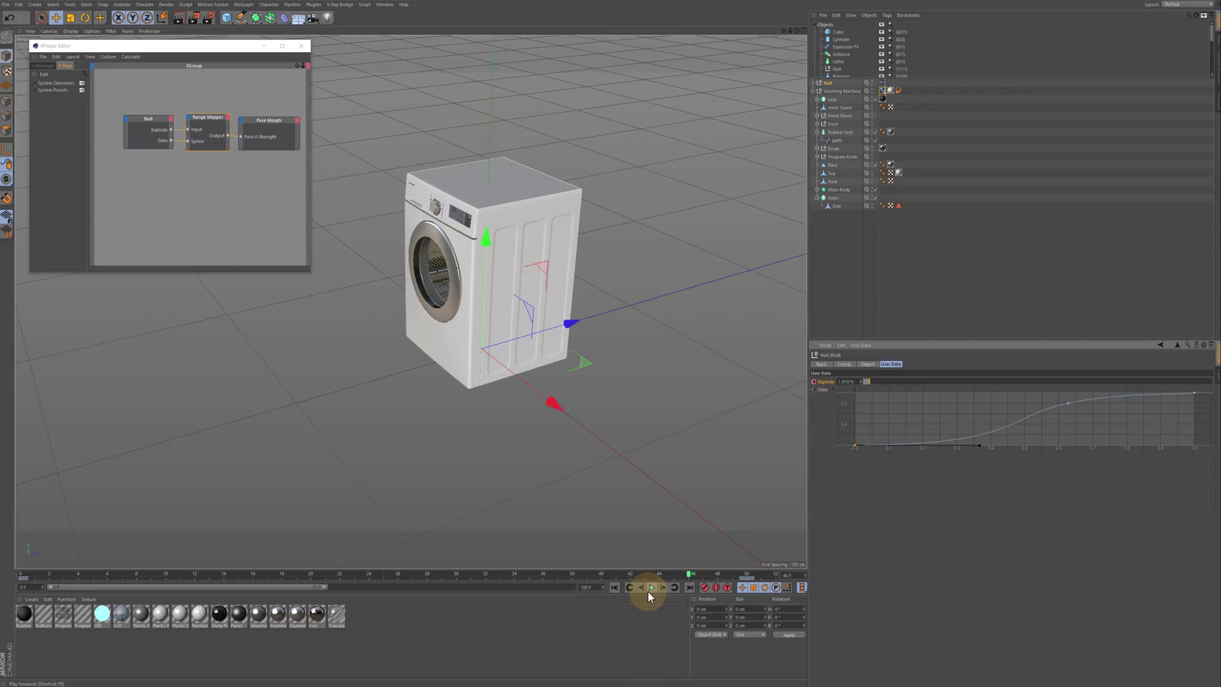